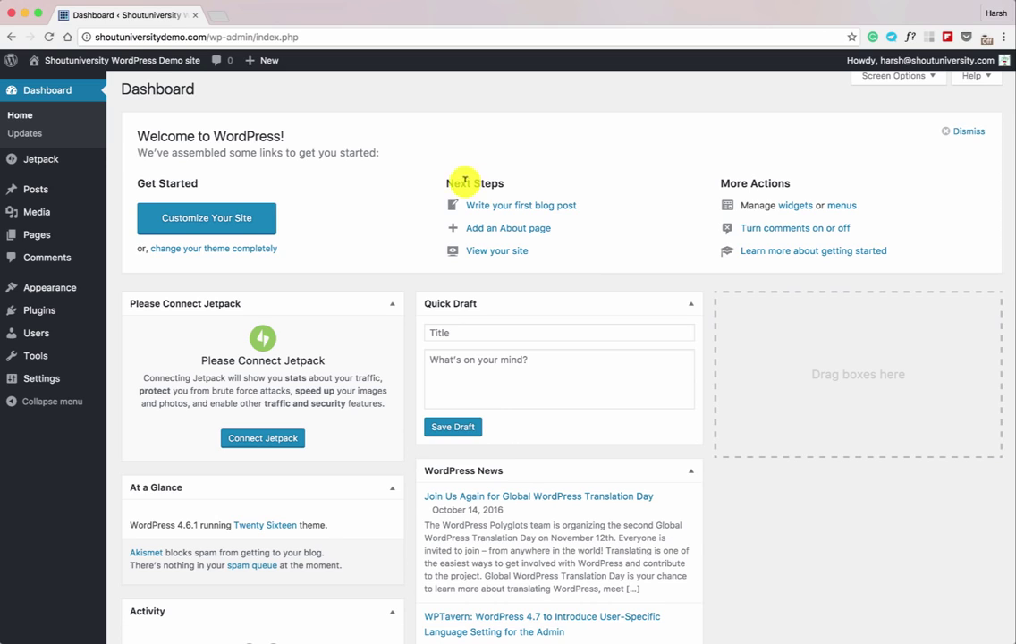
Search the plugin directory for "yoast Seo", then install and activate the Yoast SEO plugin
mouse_move(90, 313)
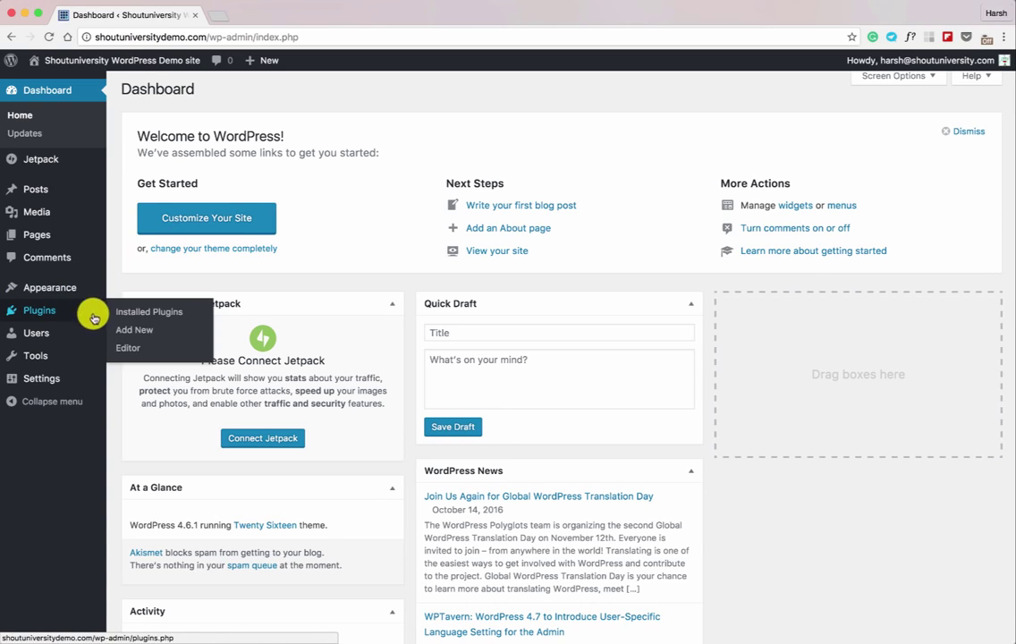
left_click(129, 330)
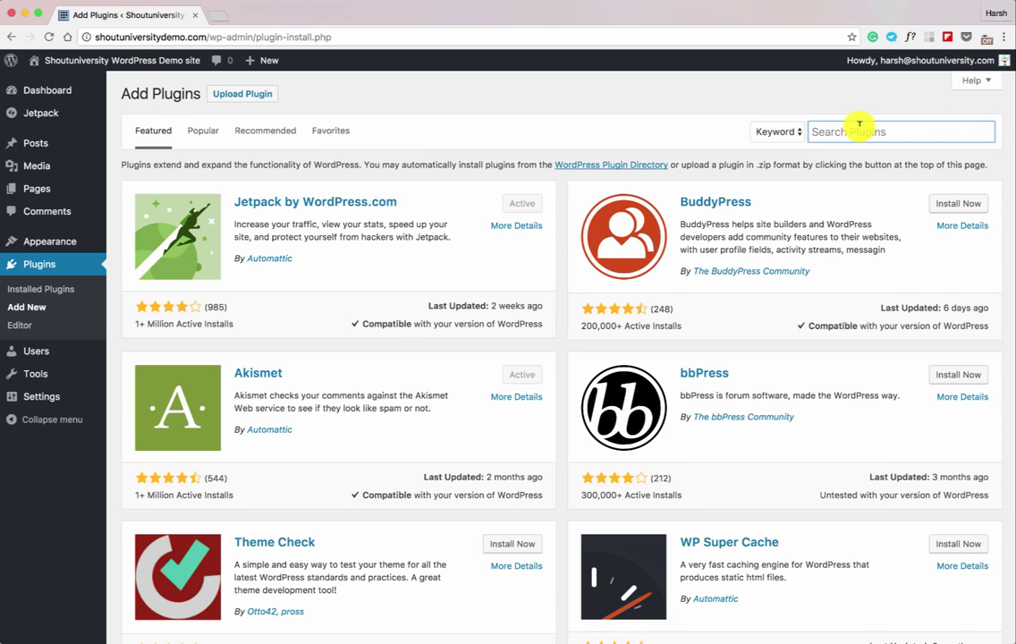
type("yoast Seo")
left_click(499, 203)
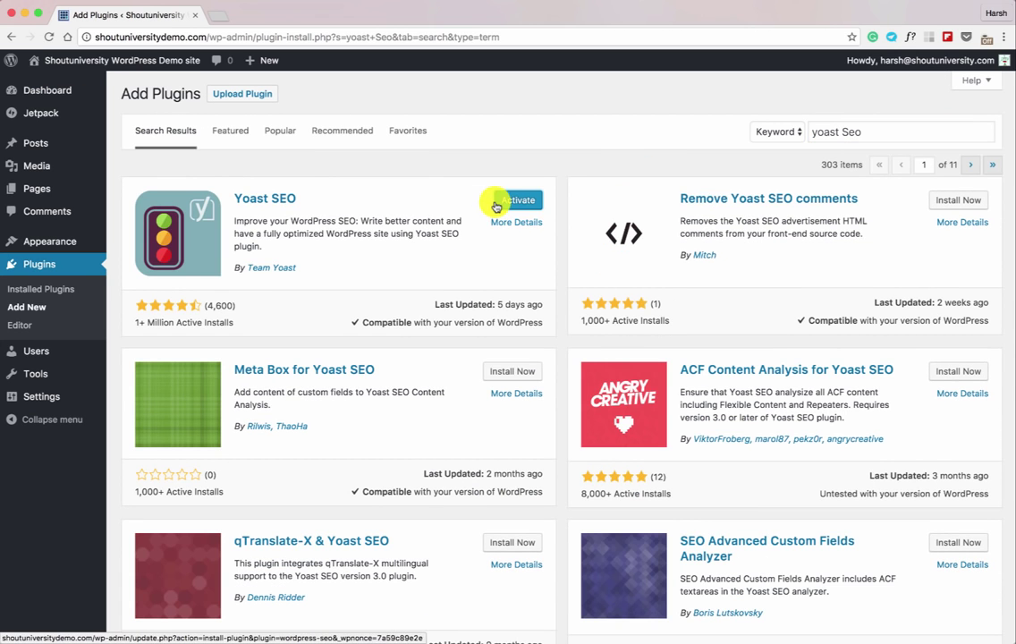
left_click(520, 202)
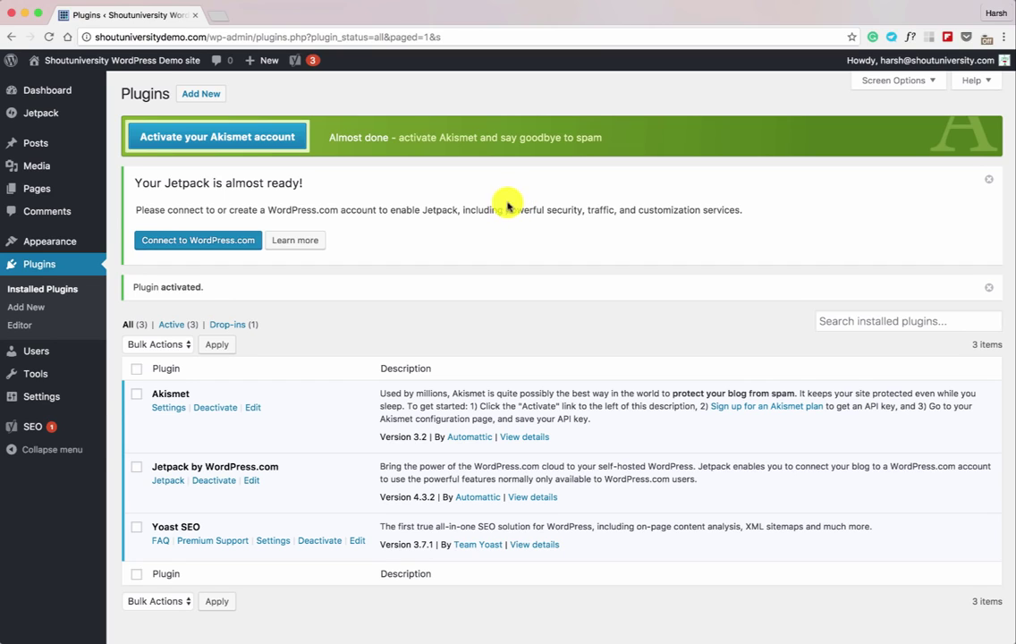
Enable the advanced settings pages in Yoast SEO's feature settings and save the change
mouse_move(55, 427)
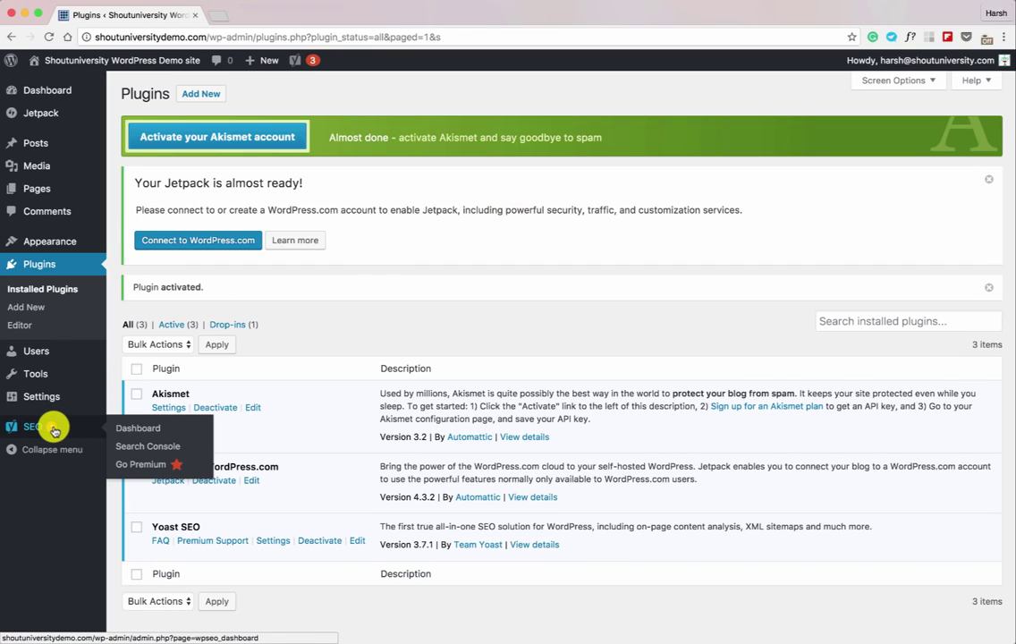
left_click(140, 428)
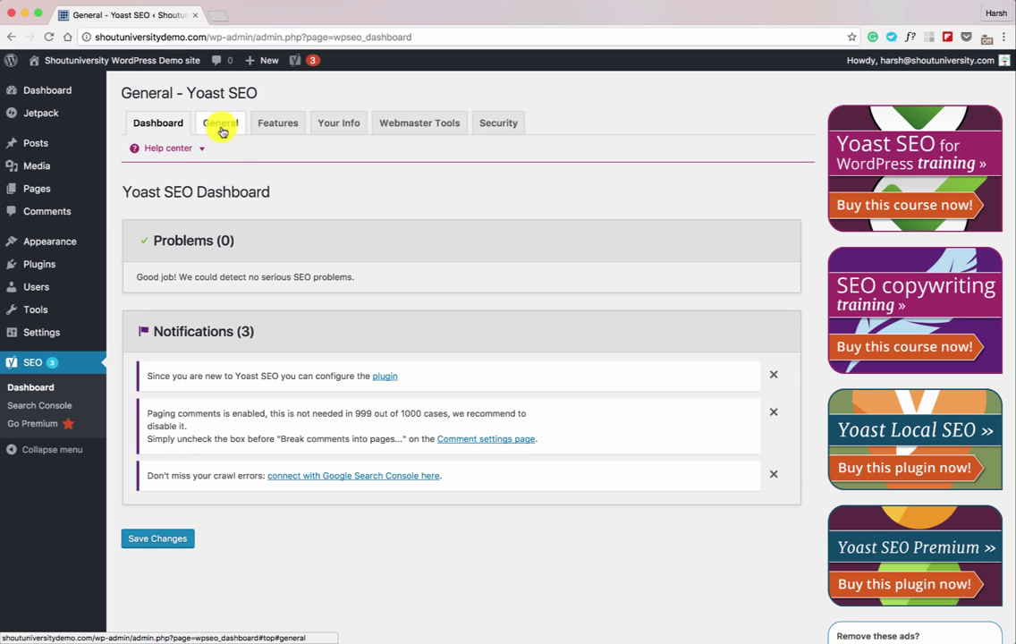
left_click(221, 124)
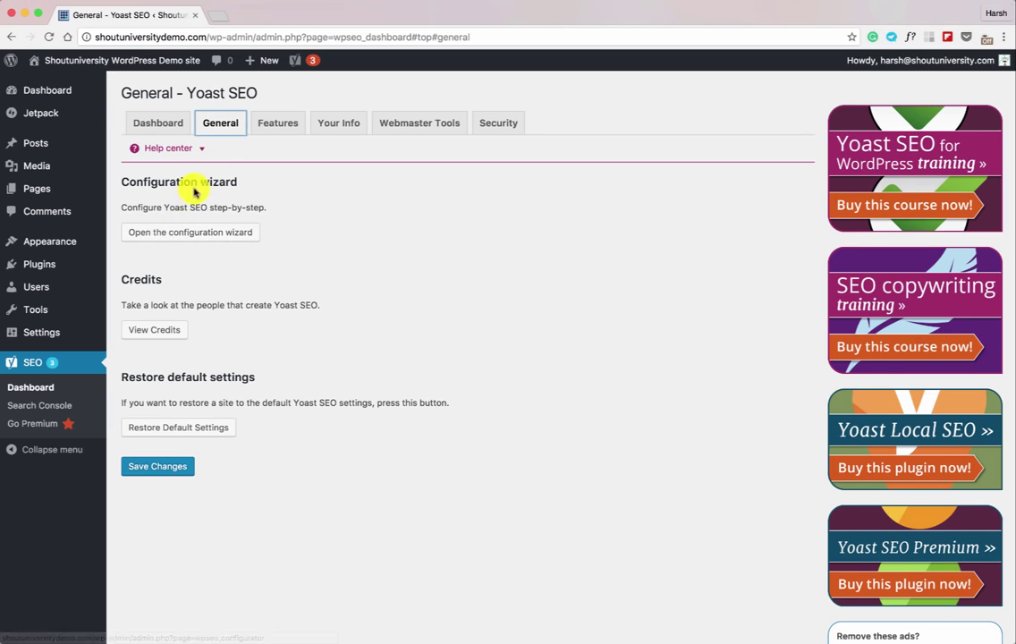
left_click(273, 124)
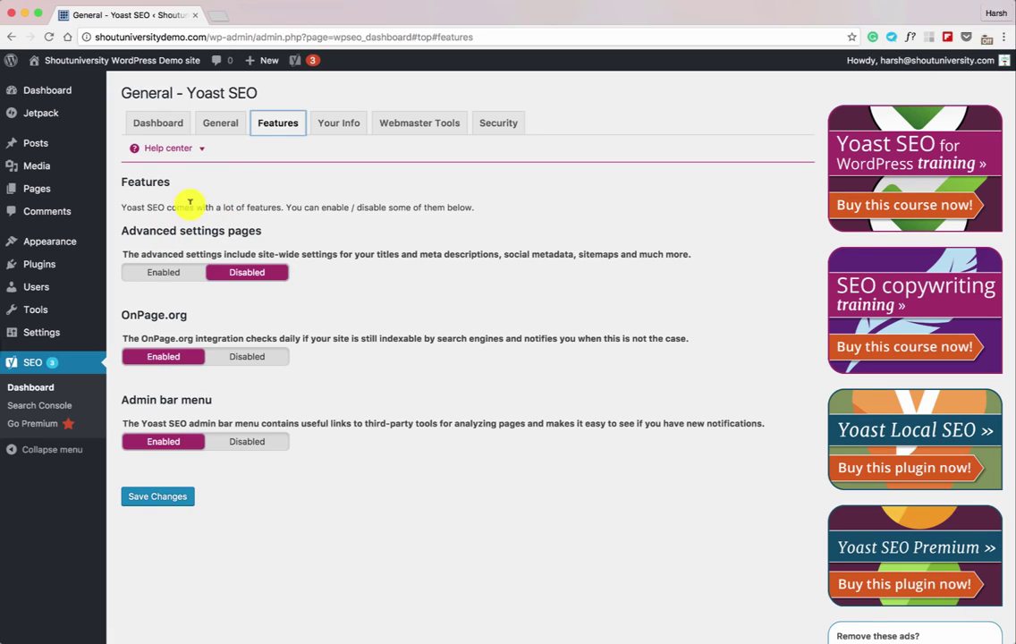
left_click(166, 272)
left_click(146, 496)
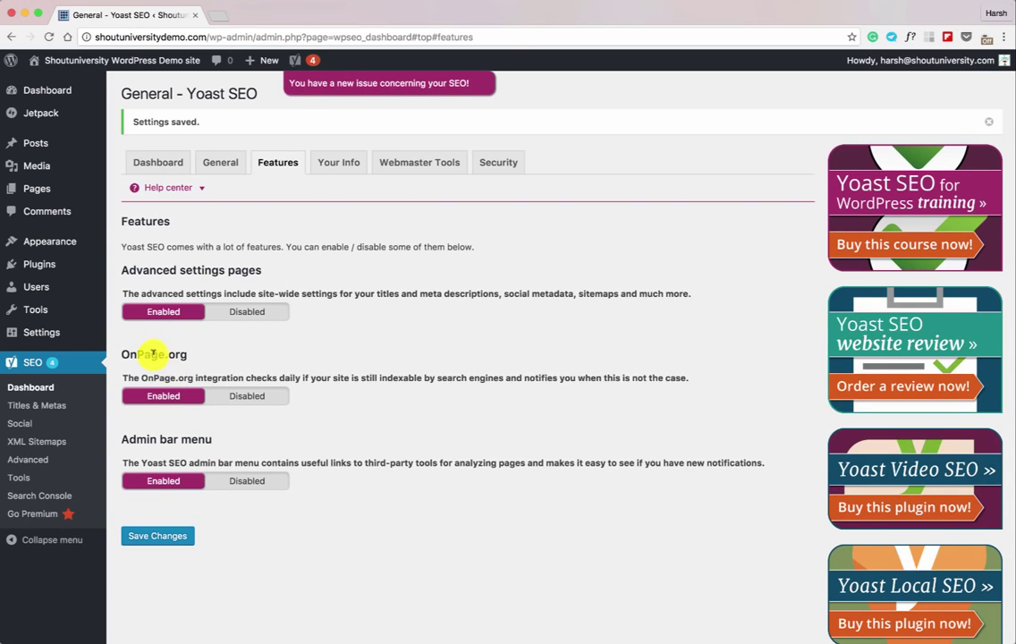
Disable the OnPage.org integration and the admin bar menu in Yoast SEO's features, and save the changes
left_click(248, 394)
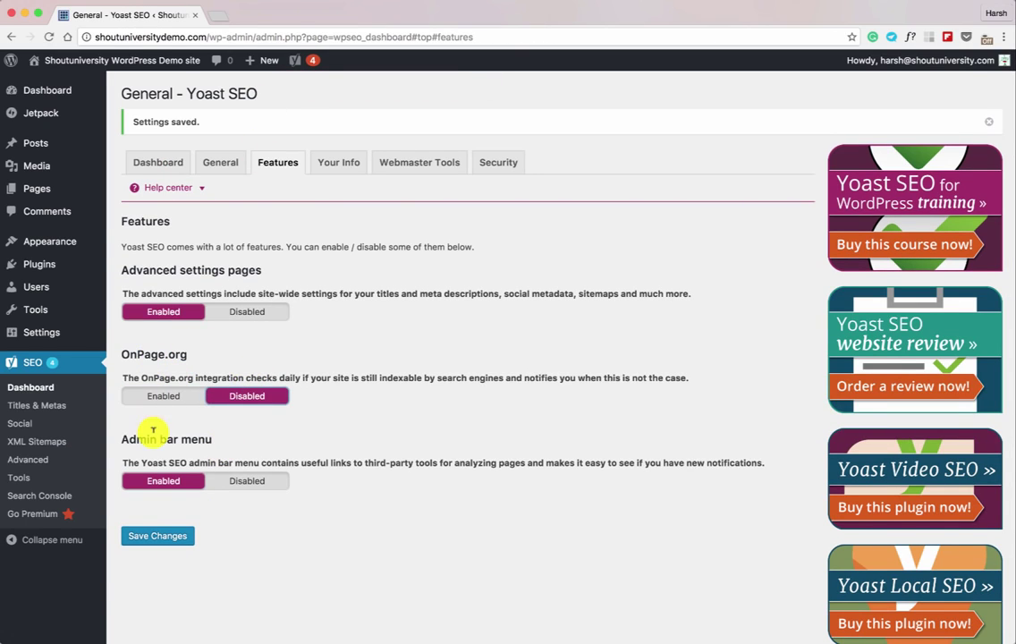
left_click(242, 481)
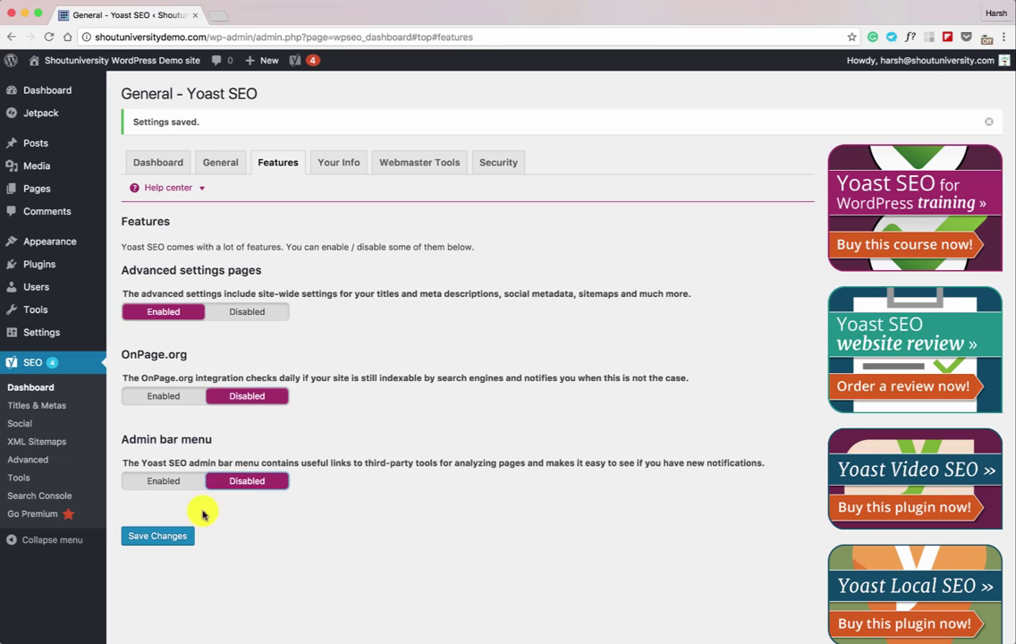
left_click(161, 537)
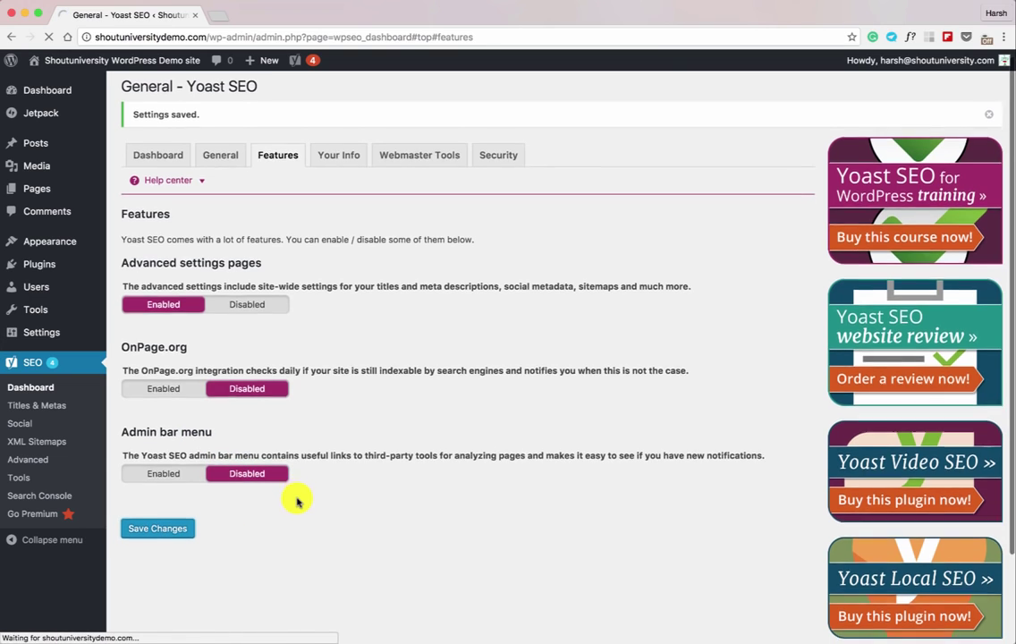
Start the Yoast SEO configuration wizard and continue past the welcome page without signing up for the newsletter
left_click(231, 168)
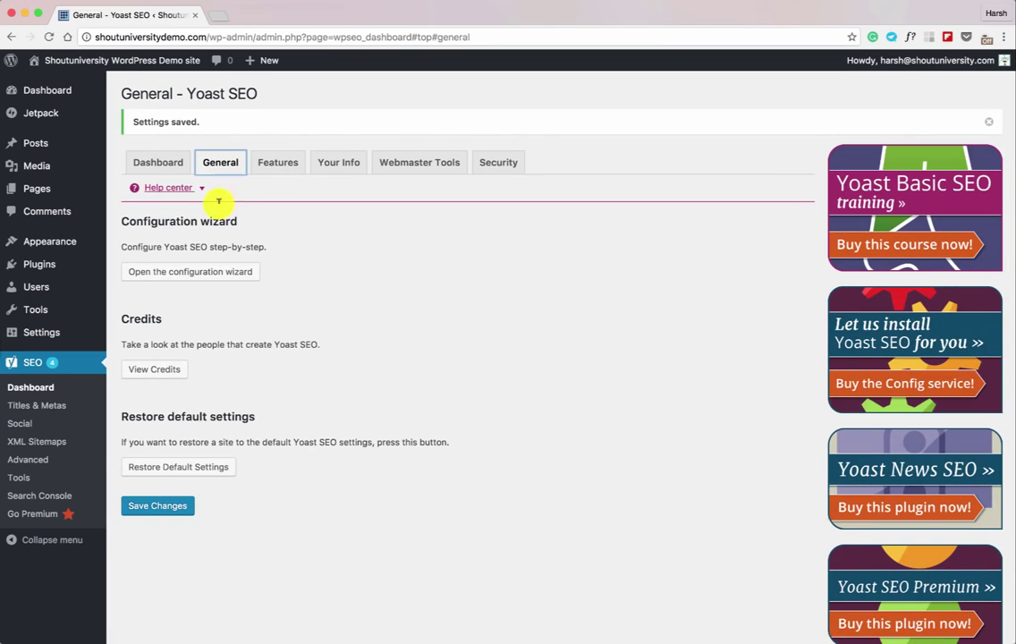
left_click(202, 271)
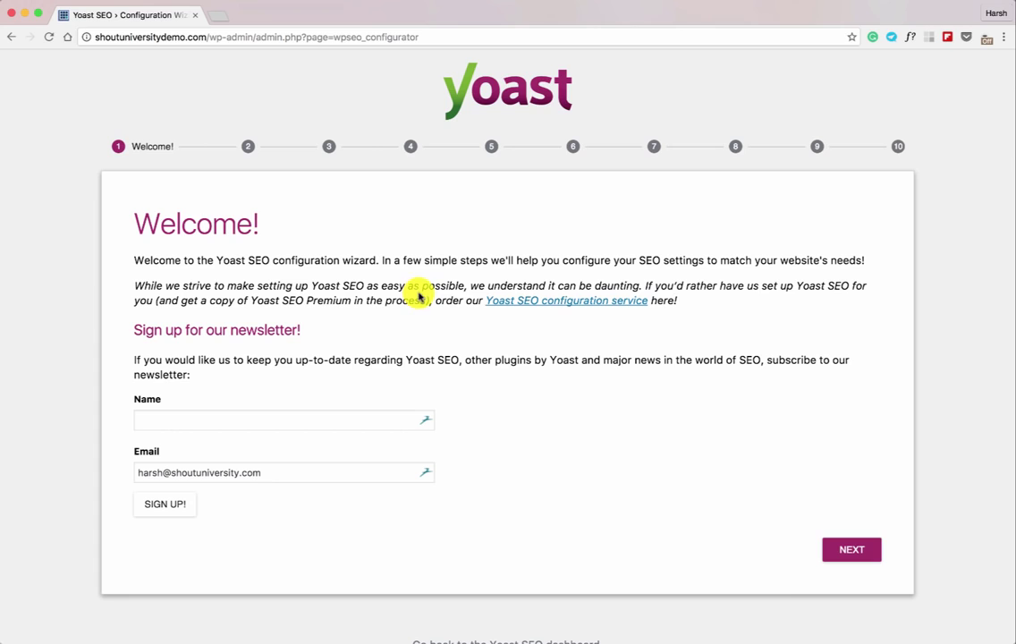
left_click(841, 549)
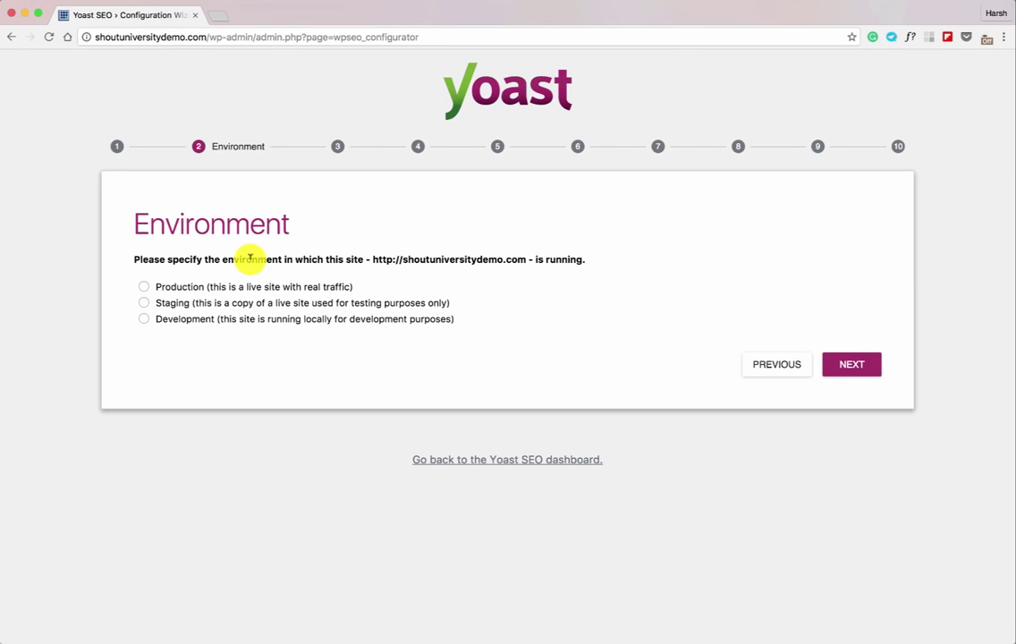
Set the site's environment to Production and its site type to Blog in the configuration wizard
left_click(181, 287)
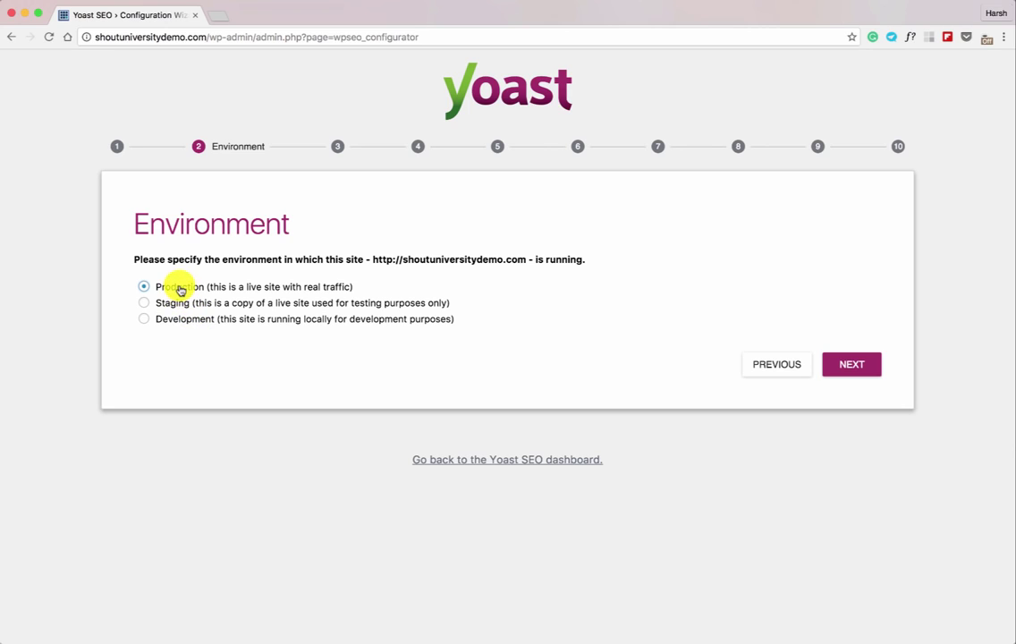
left_click(847, 363)
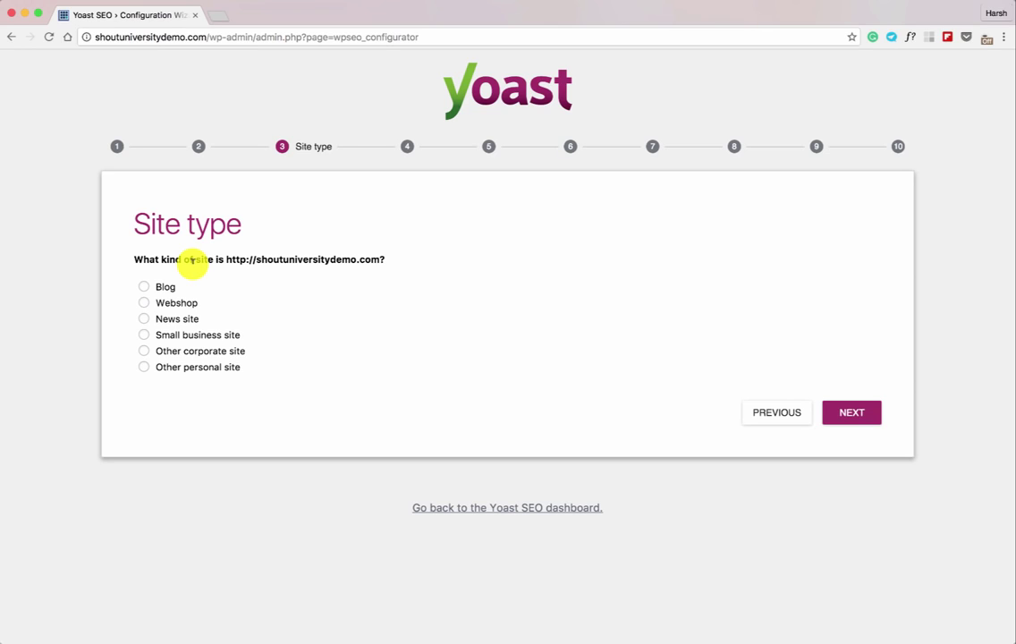
left_click(145, 287)
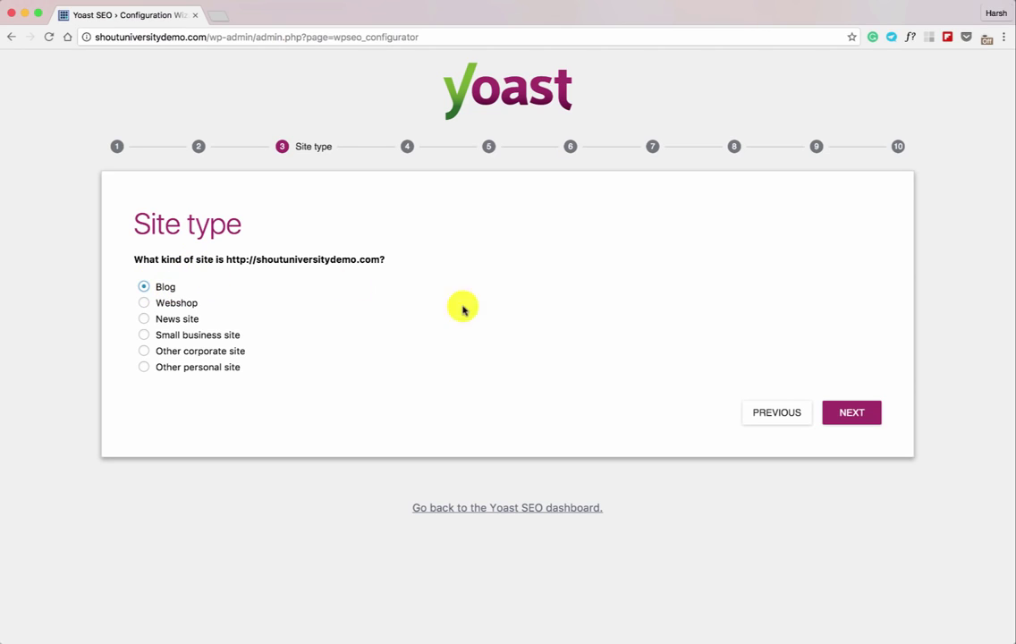
left_click(847, 414)
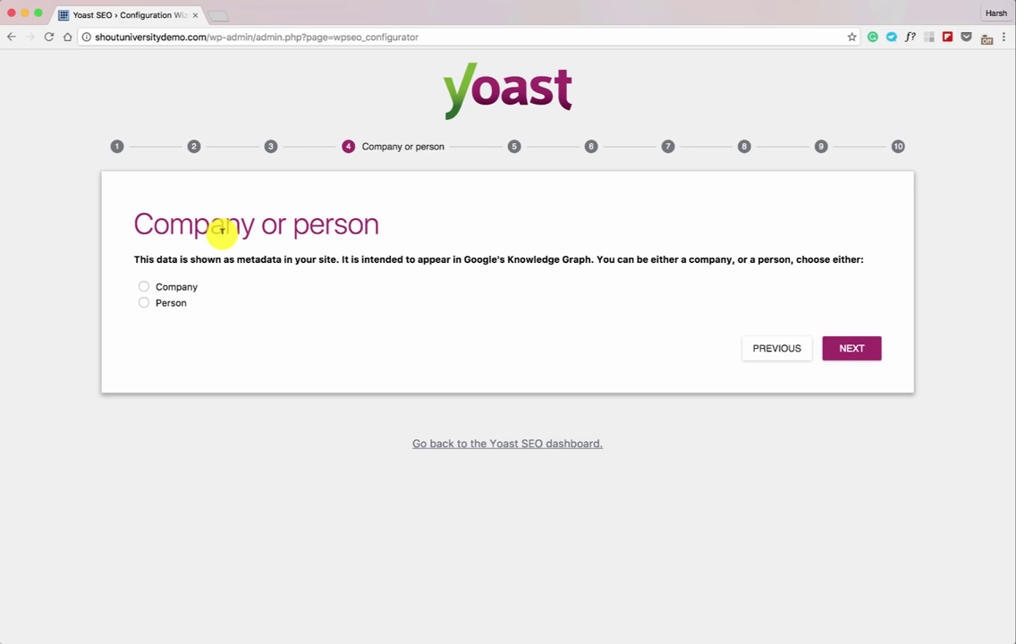
Set the site to represent a company named ShoutUniversity and continue without providing a logo image
left_click(143, 288)
left_click(209, 351)
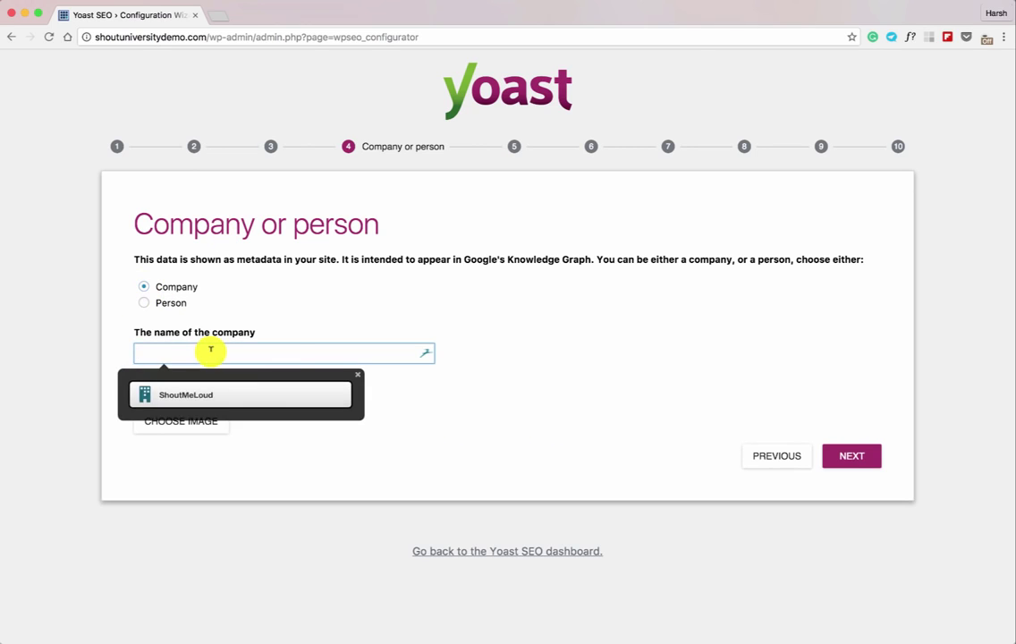
type("ShoutUniversity")
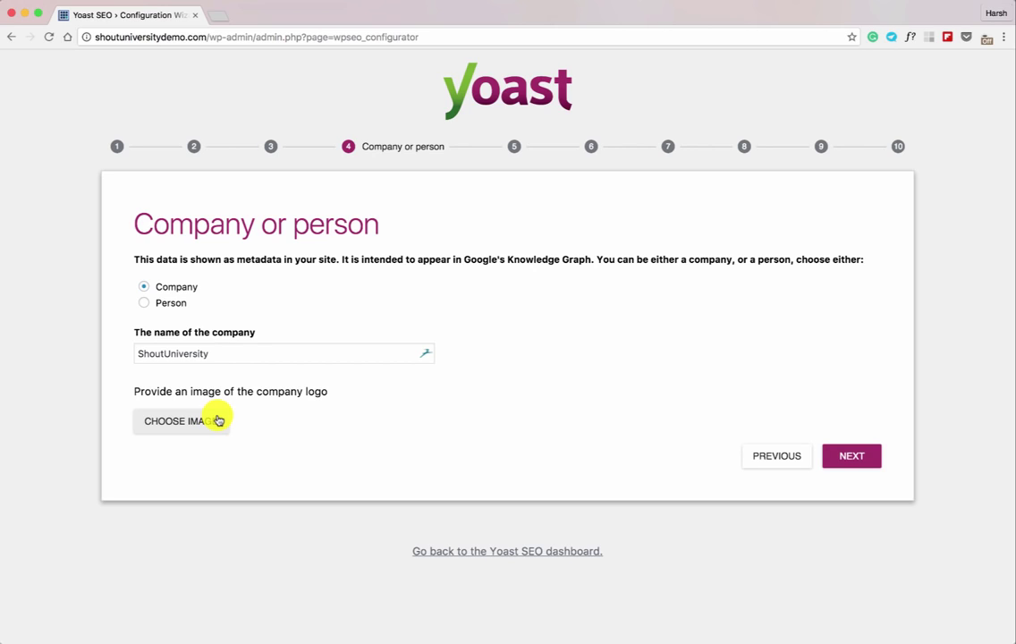
left_click(841, 458)
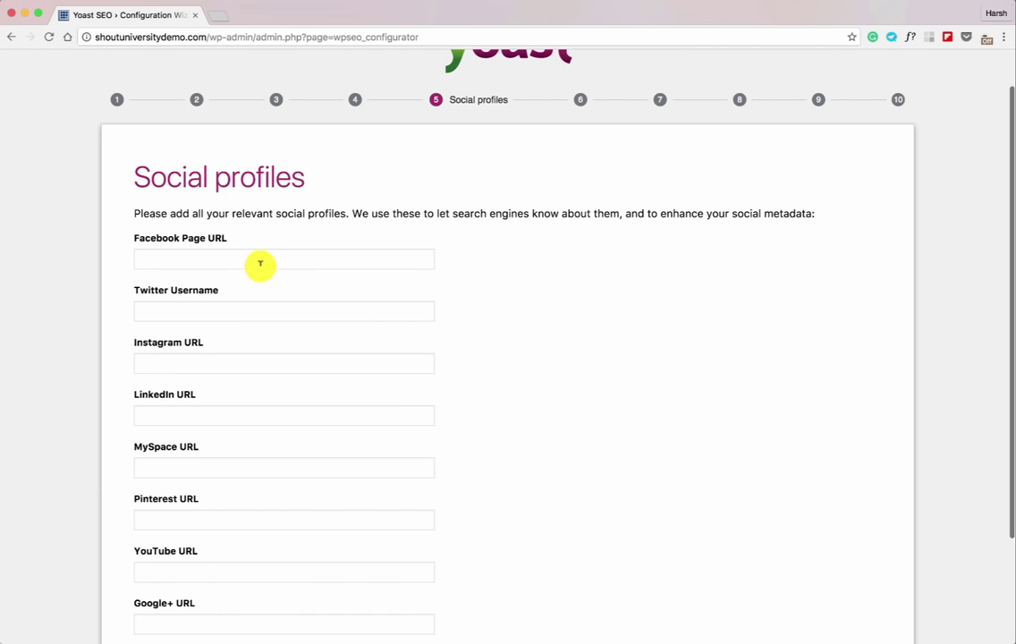
left_click(260, 268)
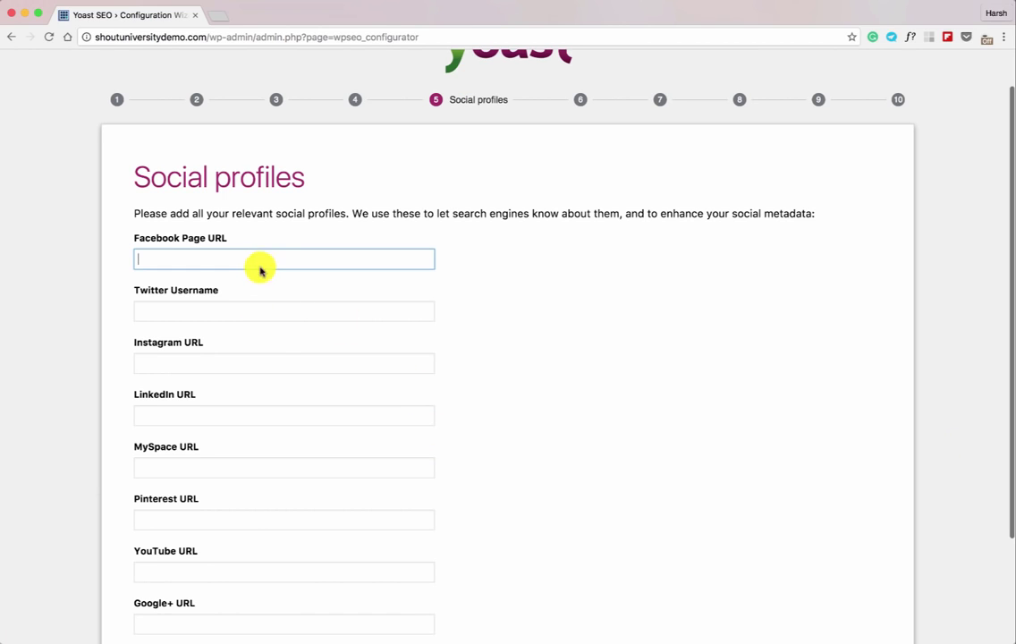
scroll(274, 343, "down", 2)
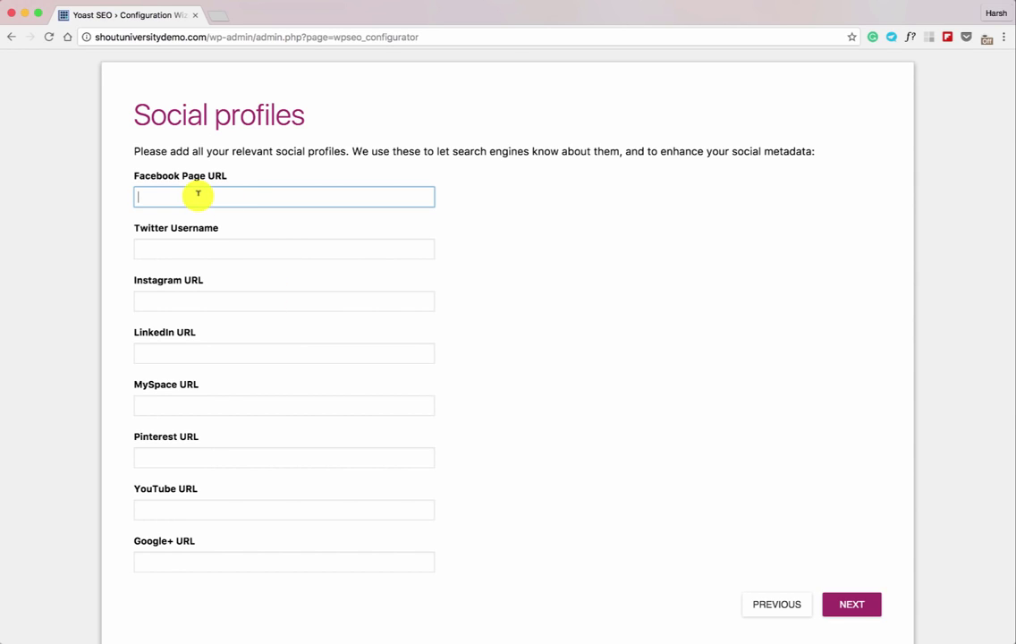
scroll(256, 190, "down", 1)
left_click(235, 236)
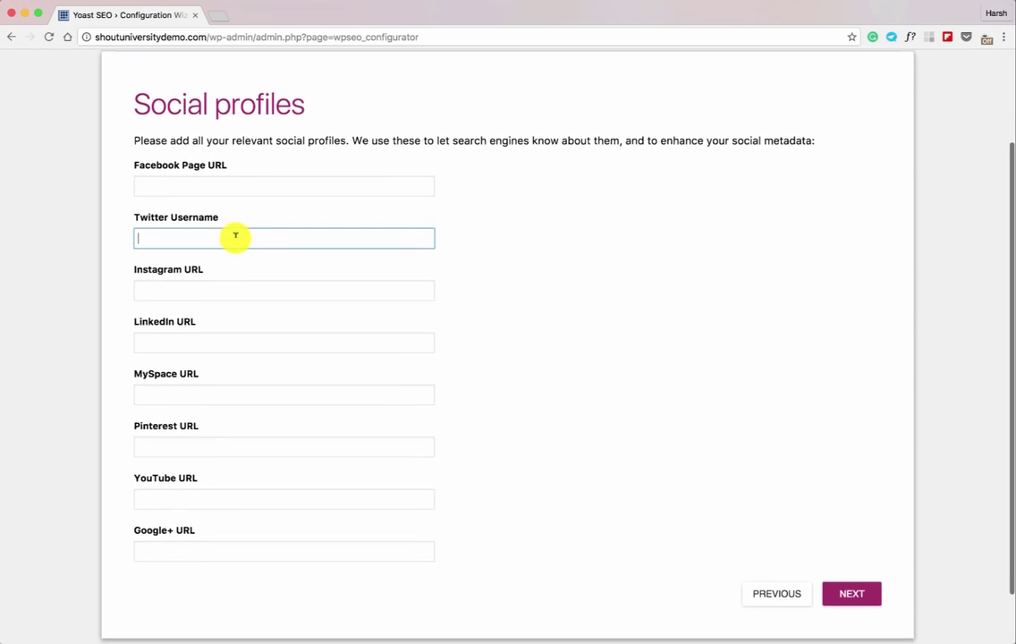
type("denharsh")
key("Tab")
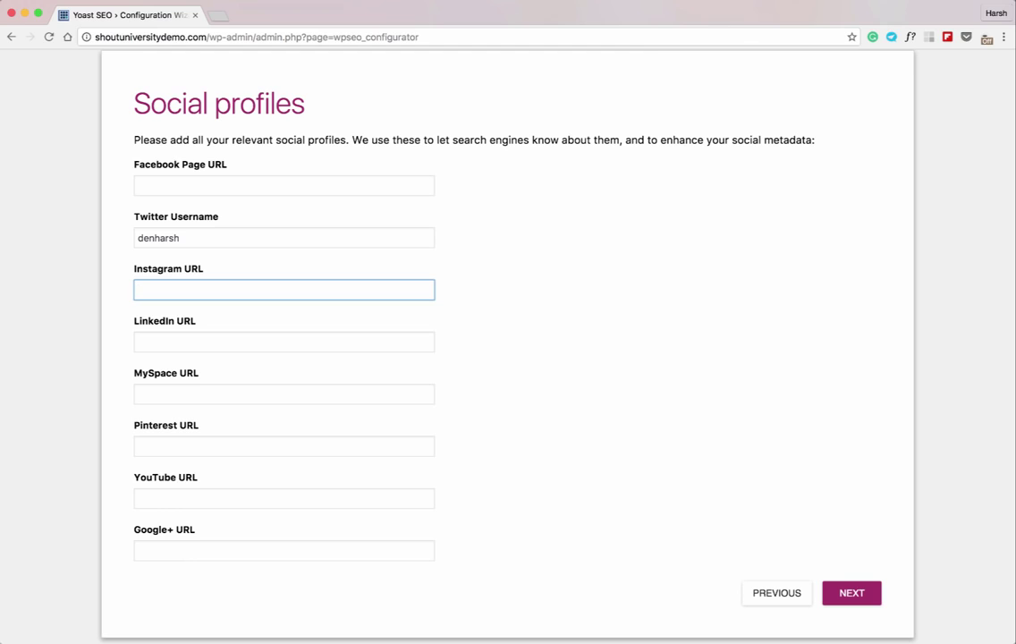
type("http://")
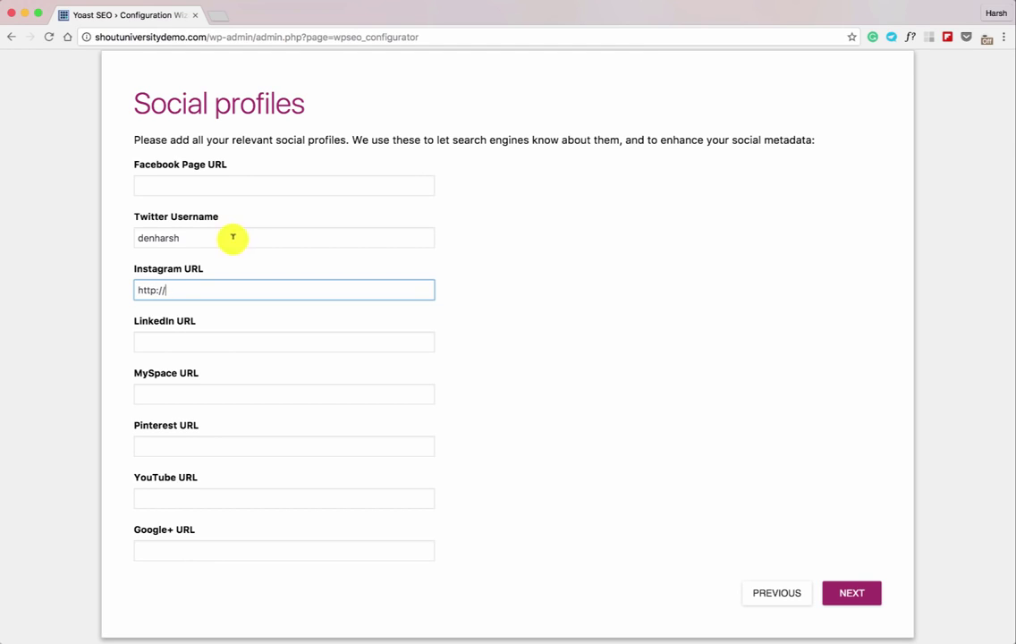
scroll(501, 420, "down", 1)
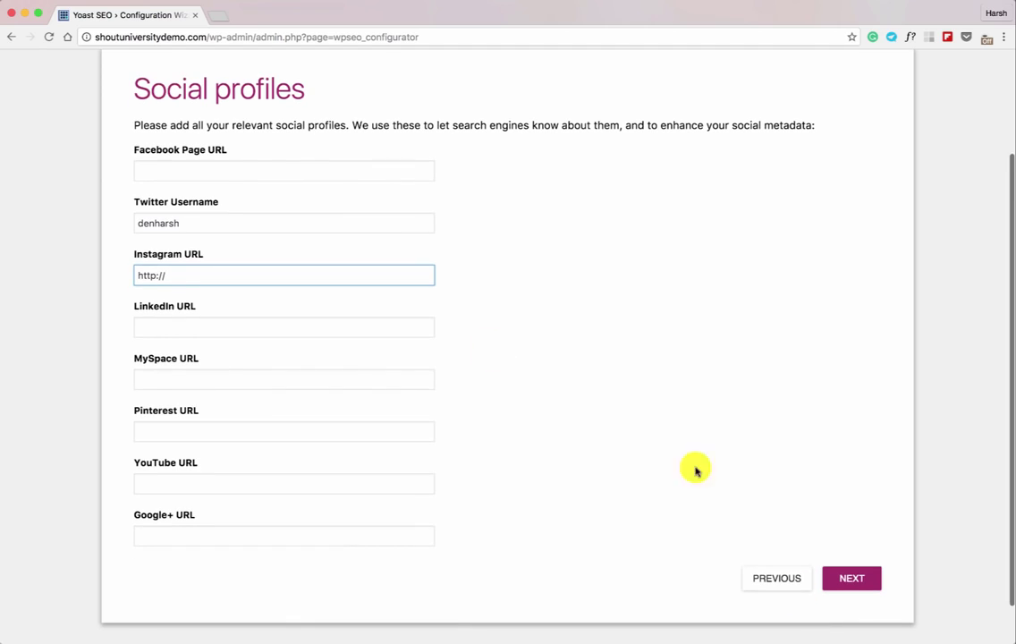
left_click(854, 579)
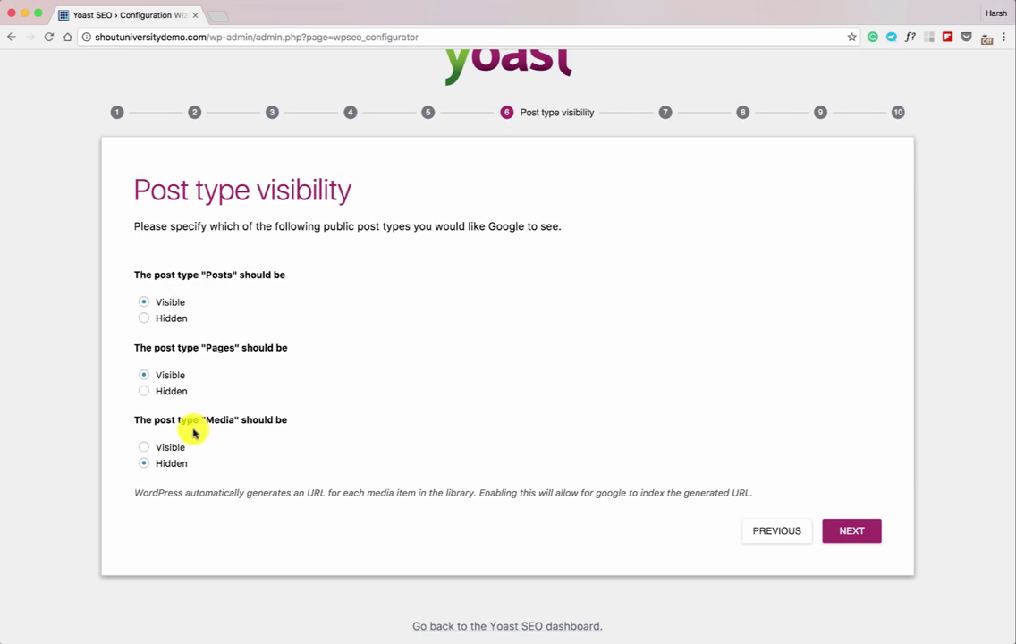
Accept the default post type visibility and No for multiple authors, and skip the Google Search Console authorization
left_click(841, 532)
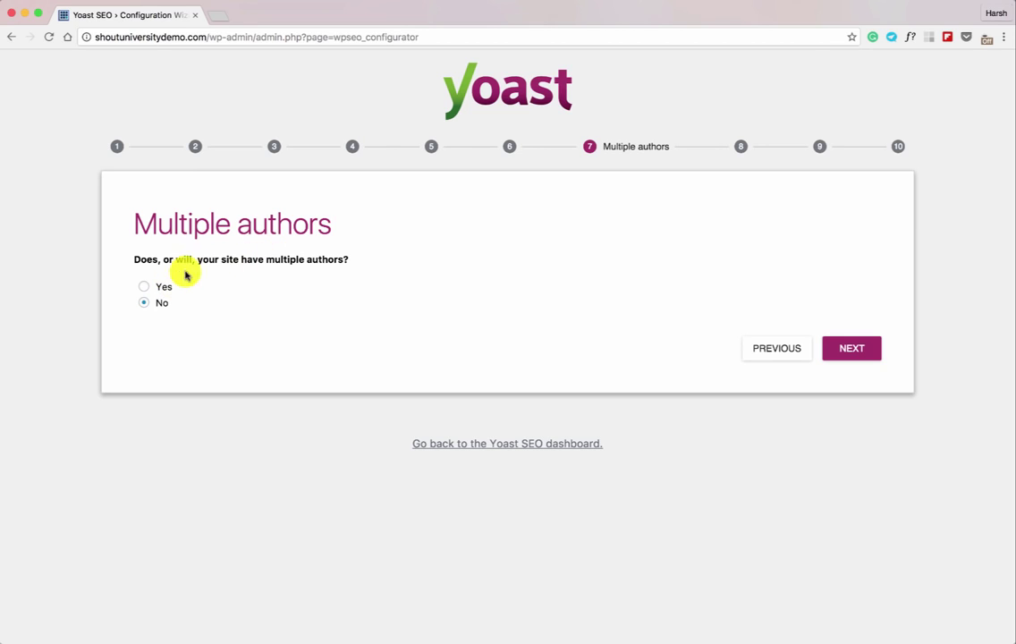
left_click(836, 355)
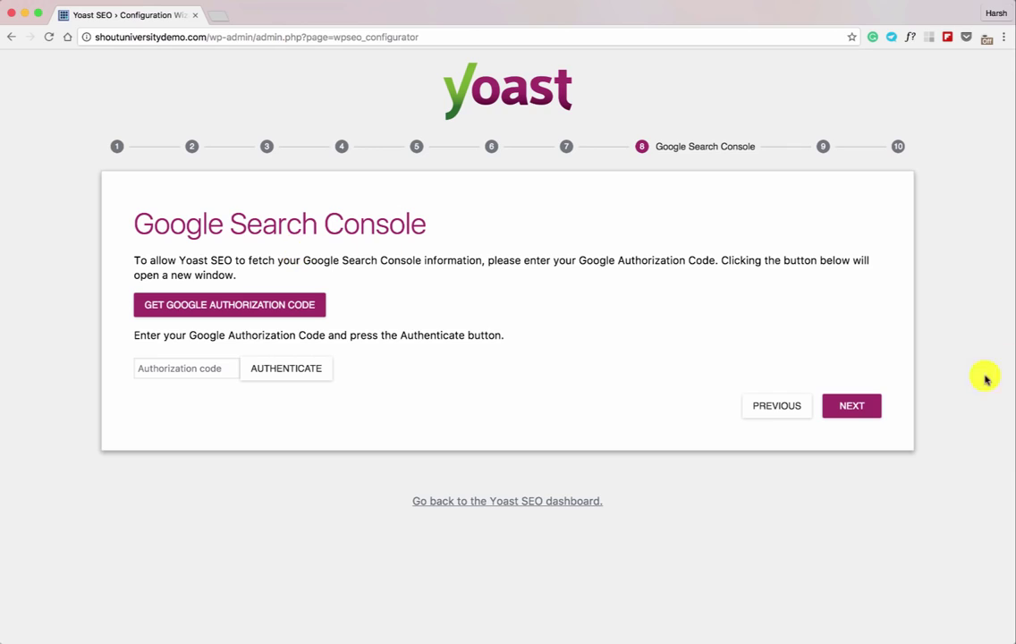
left_click(851, 408)
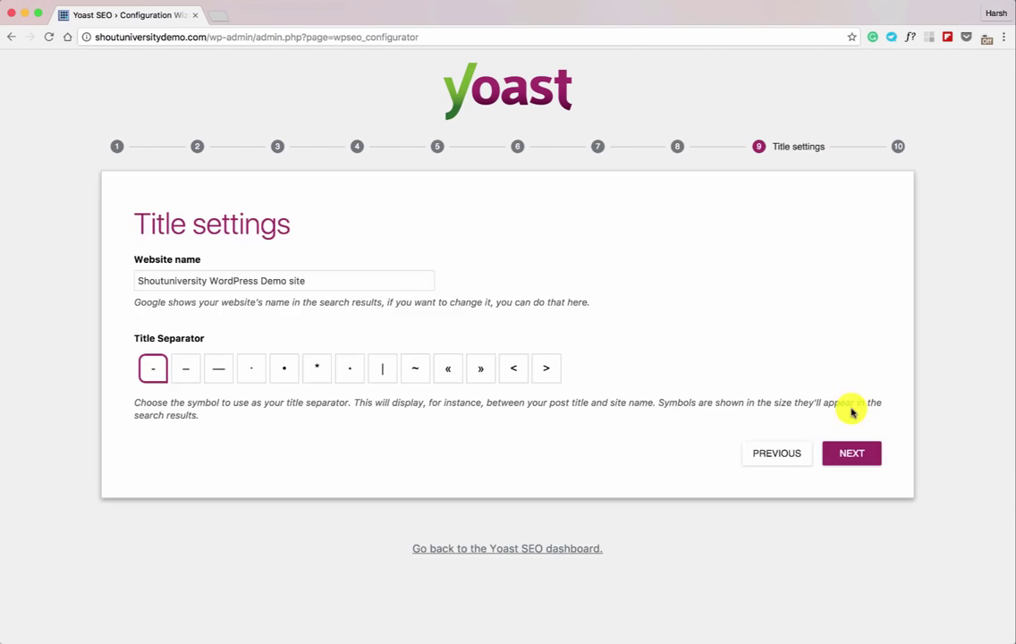
Shorten the website name in the title settings to "Shoutuniversity"
left_click_drag(261, 281, 397, 281)
key("BackSpace")
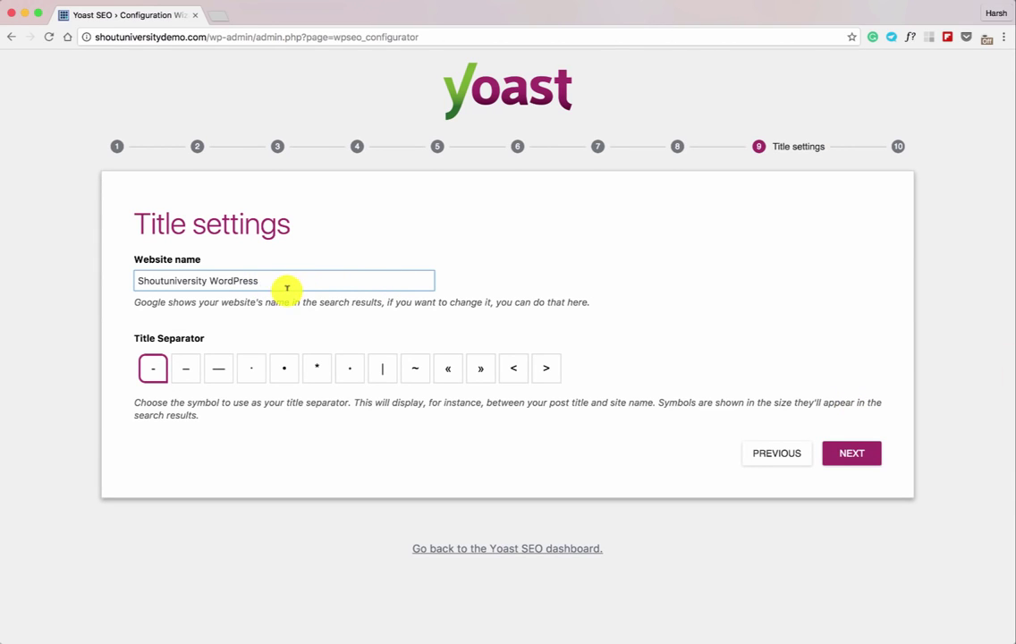
left_click_drag(209, 281, 372, 286)
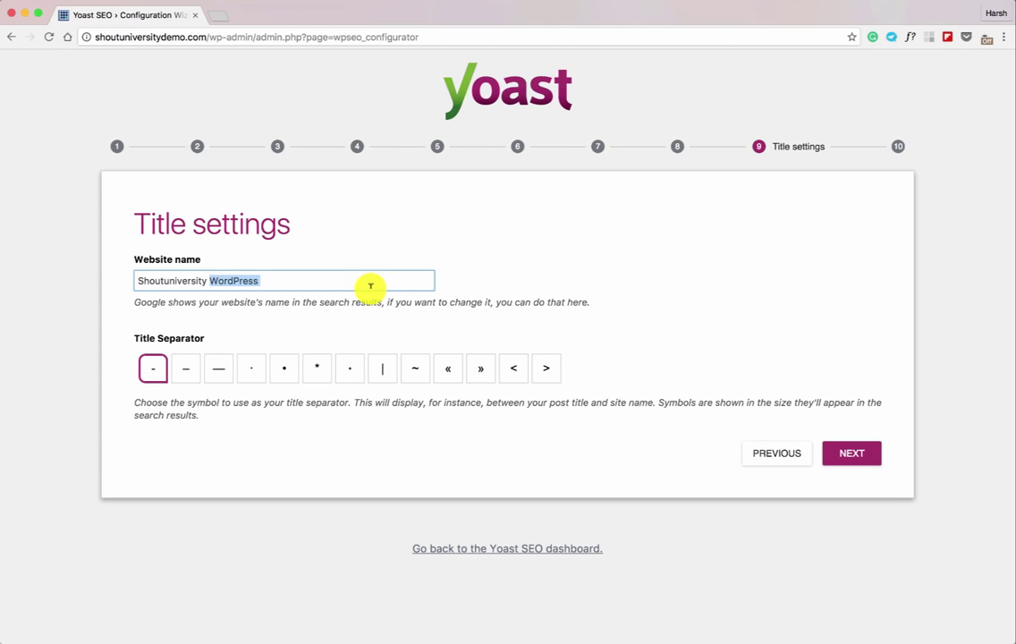
key("BackSpace")
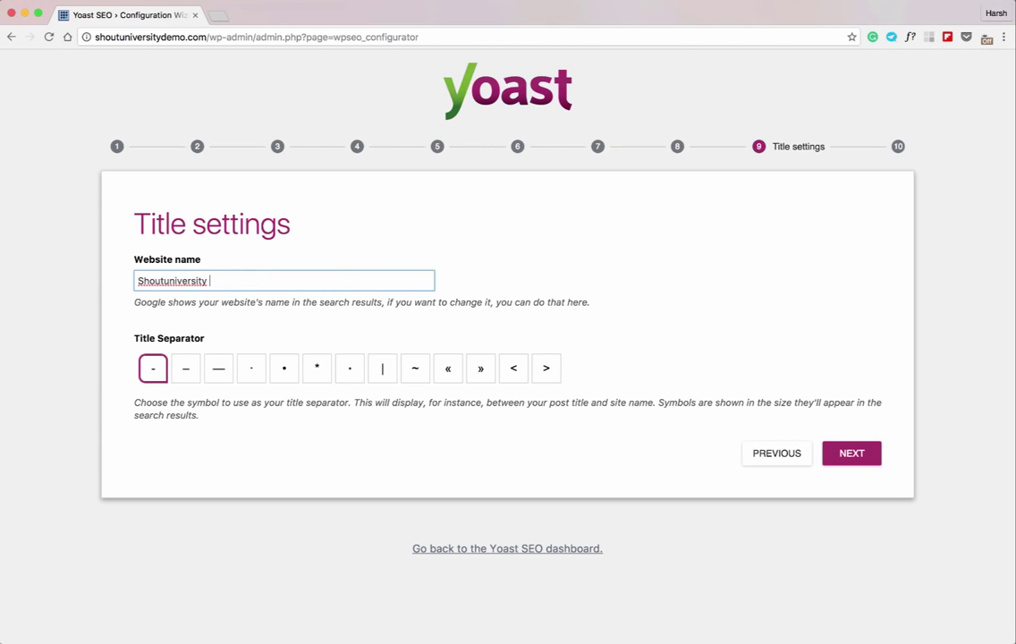
Accept the hyphen title separator, finish the configuration wizard, and close it without signing up for the newsletter
left_click(871, 467)
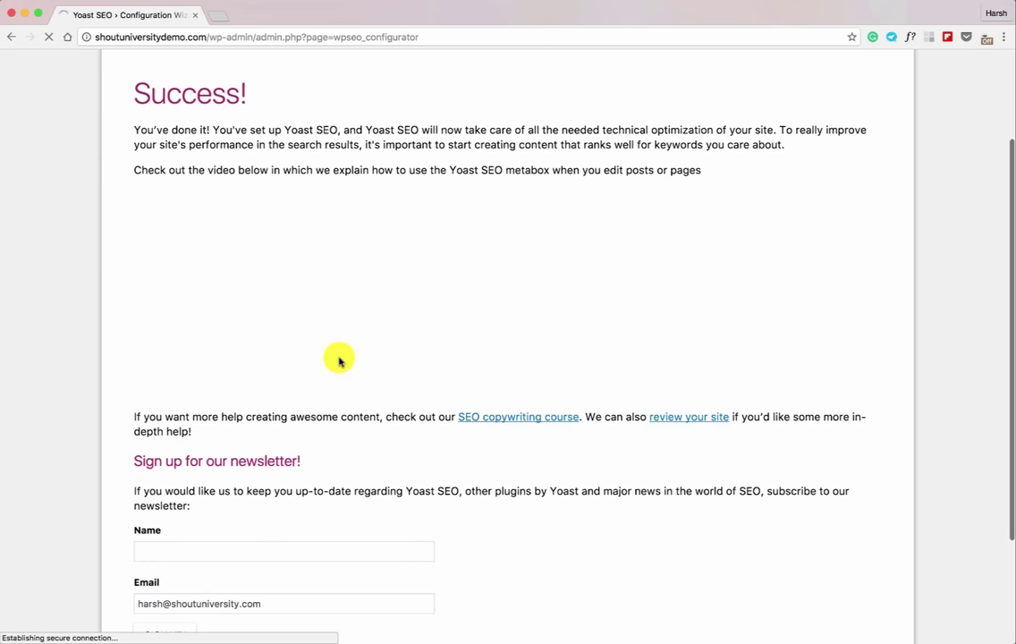
scroll(339, 360, "down", 4)
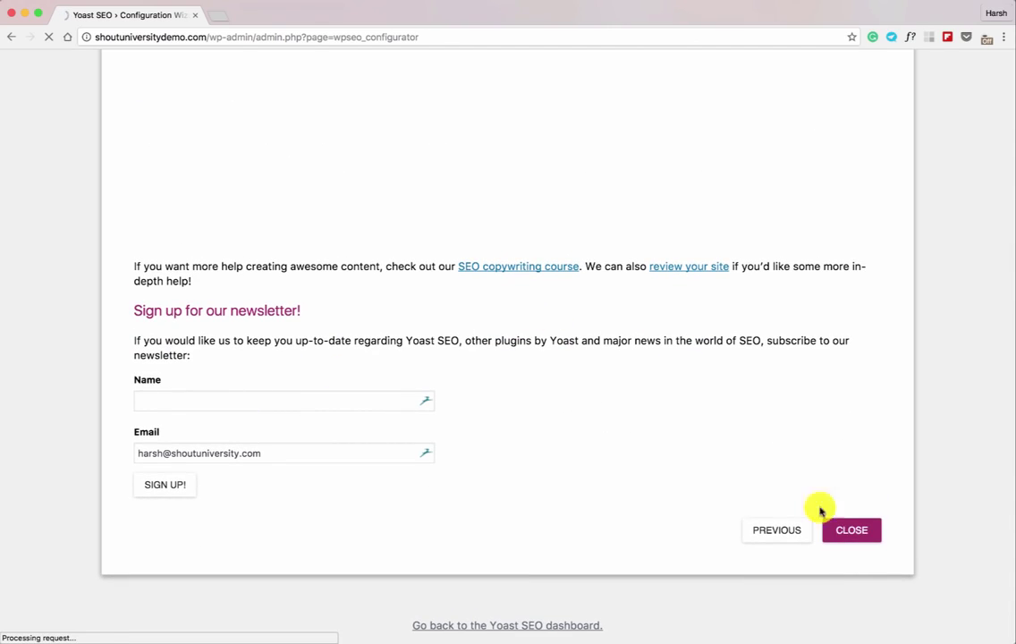
left_click(860, 536)
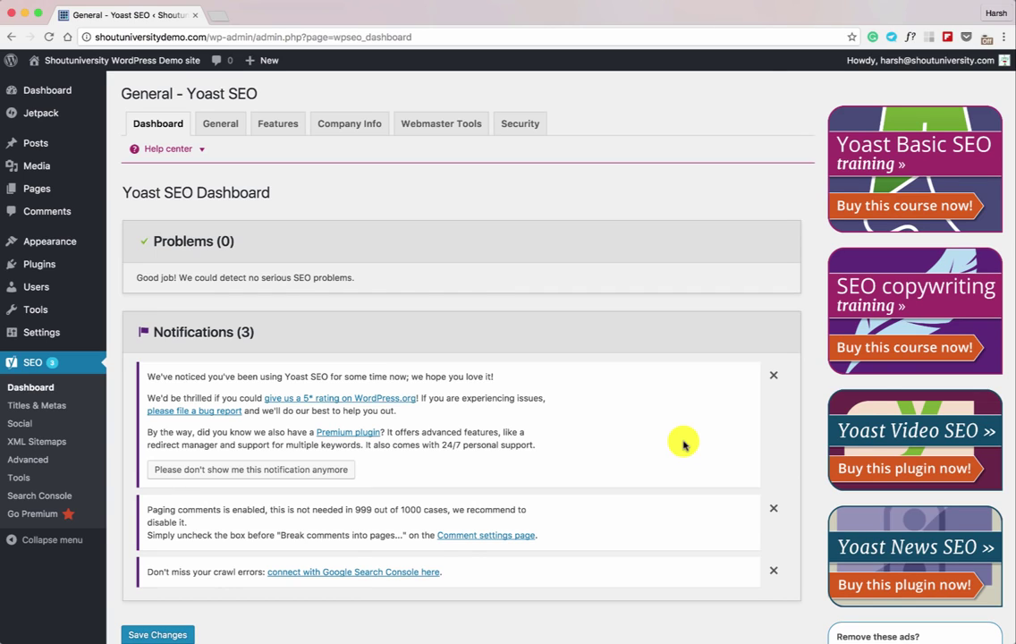
From the Webmaster Tools verification settings, open the Google Search Console verification page in a separate browser tab and switch to it
left_click(435, 124)
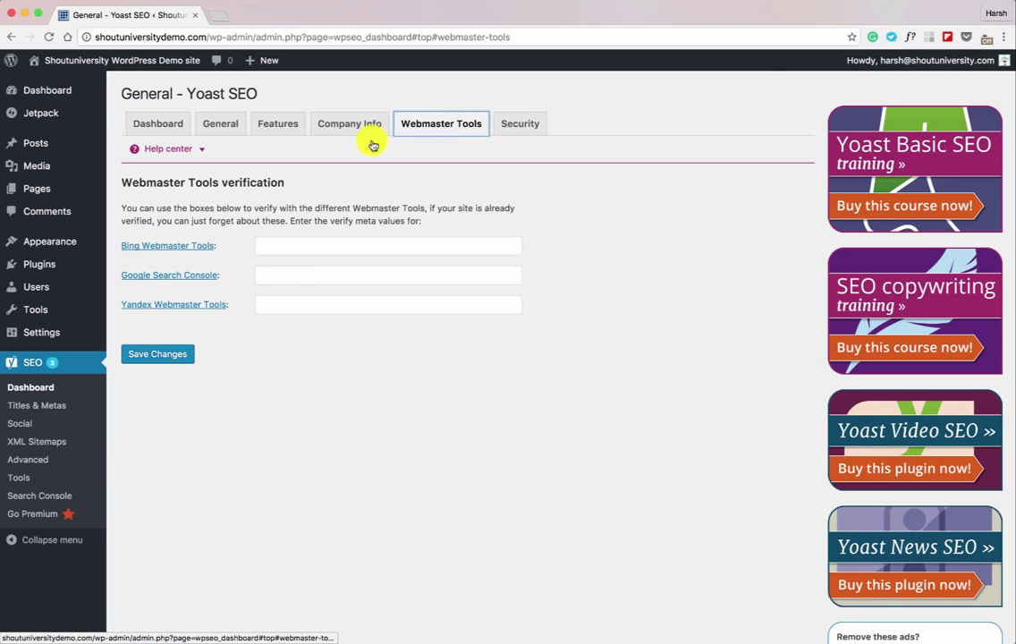
right_click(160, 276)
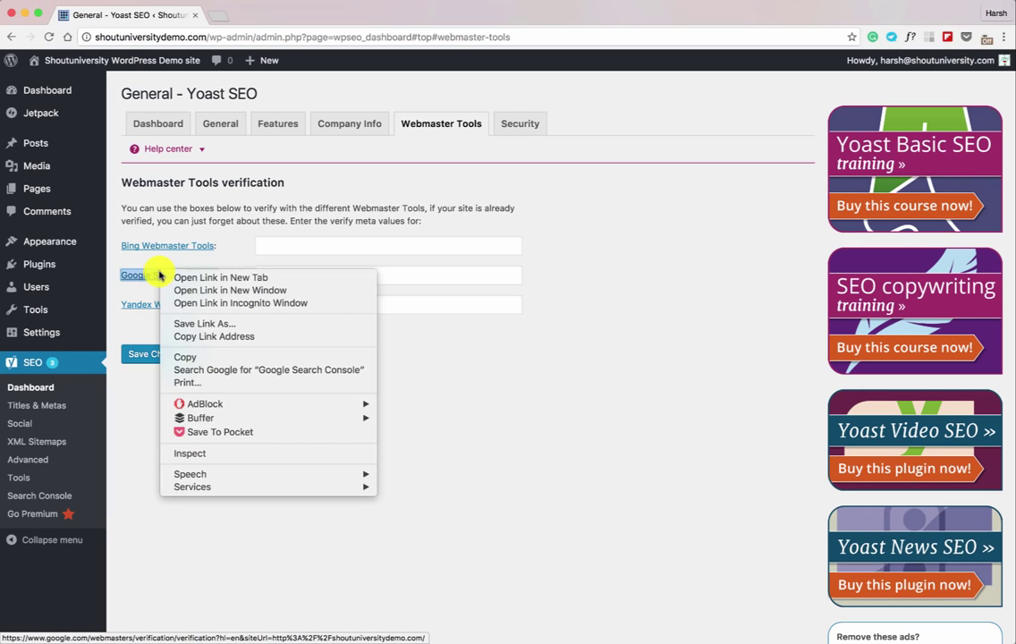
left_click(166, 282)
left_click(142, 17)
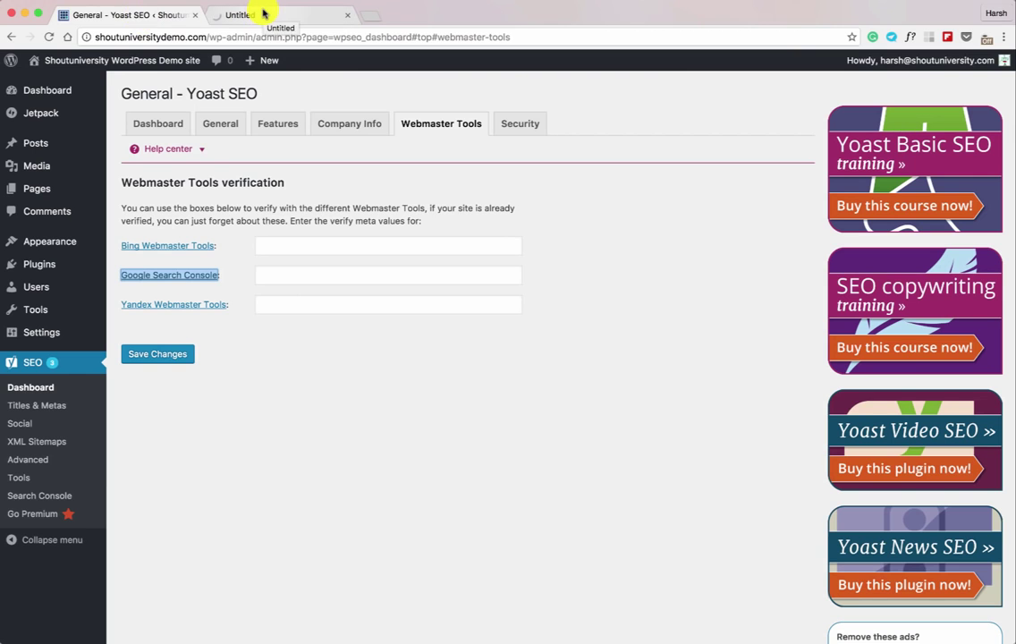
left_click(261, 15)
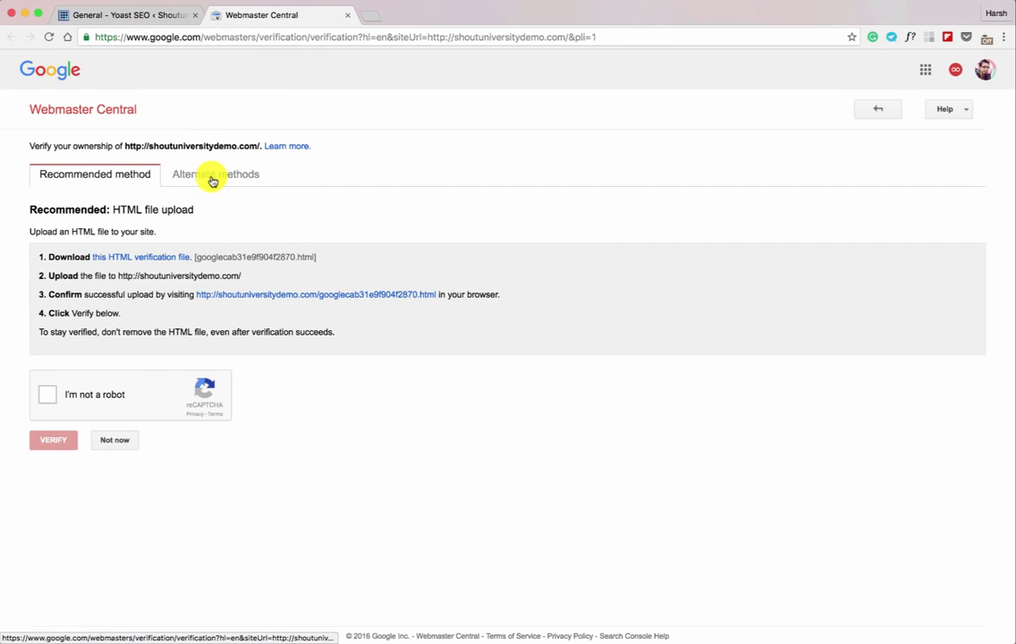
Choose the alternate HTML tag verification method for the site and copy its verification meta tag
left_click(212, 181)
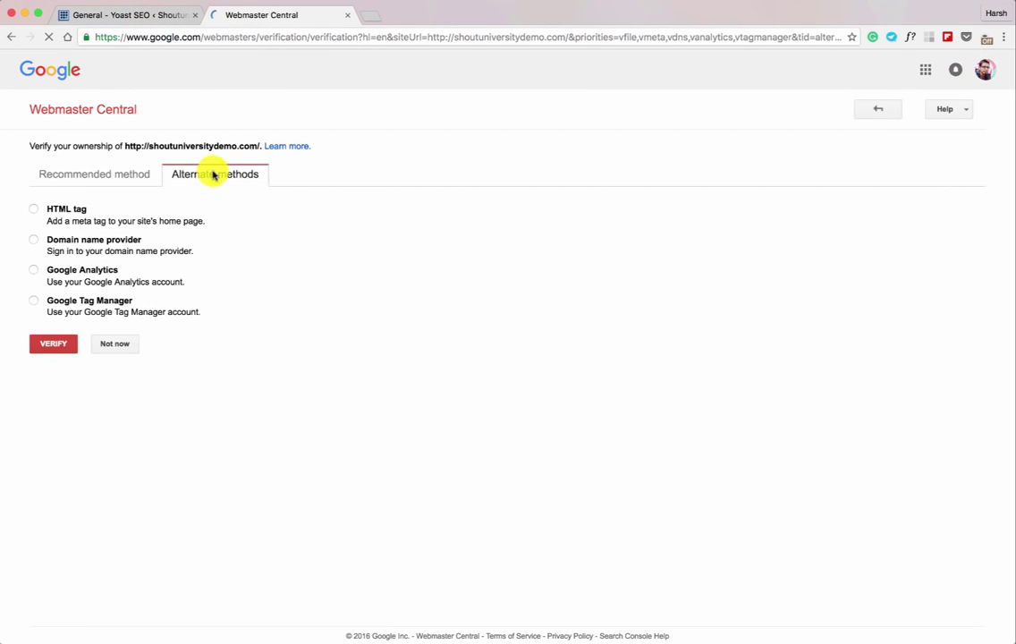
left_click(34, 211)
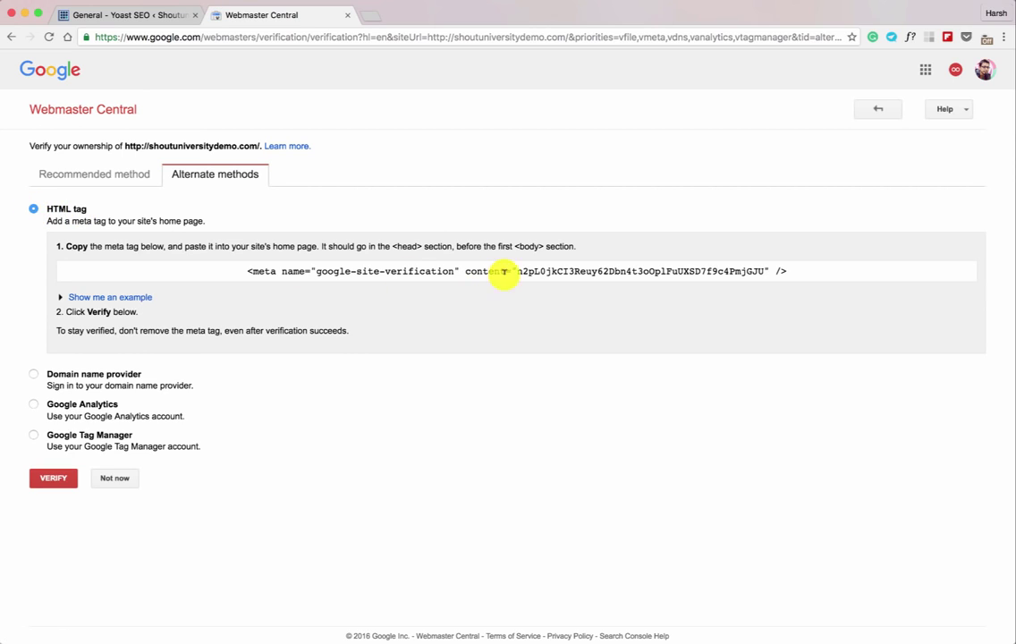
left_click_drag(518, 270, 767, 268)
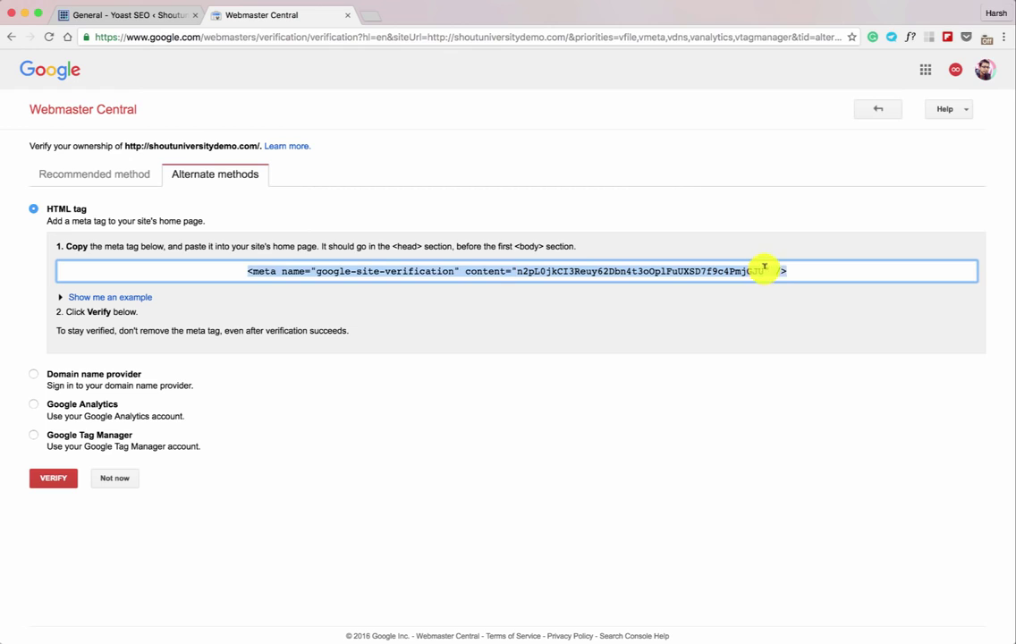
Back in the Yoast SEO settings, paste the verification code for Google Search Console and save the changes
left_click(140, 19)
left_click(339, 281)
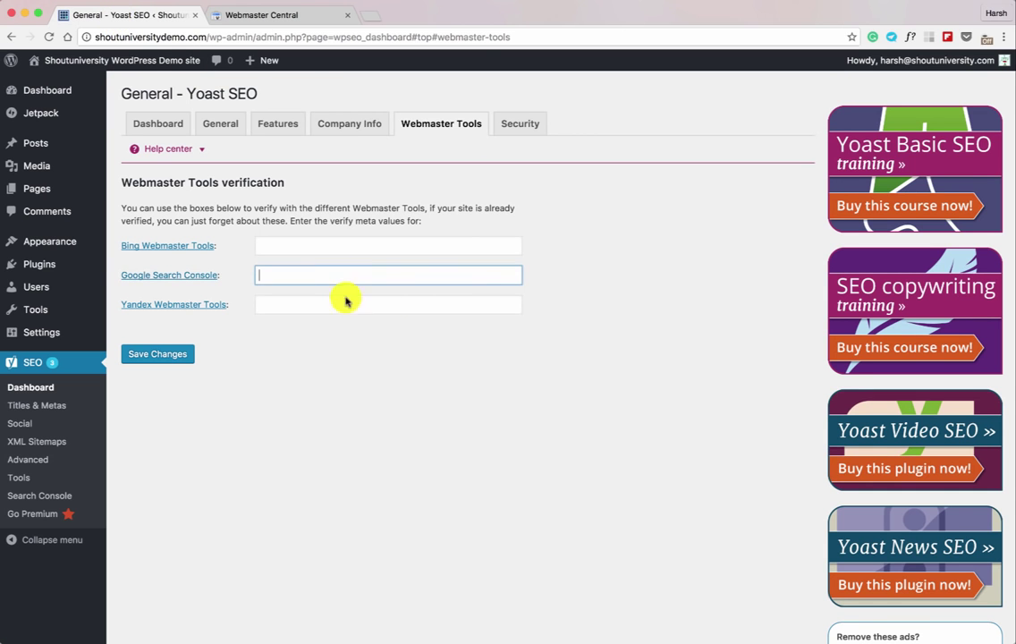
key("cmd+v")
left_click(187, 360)
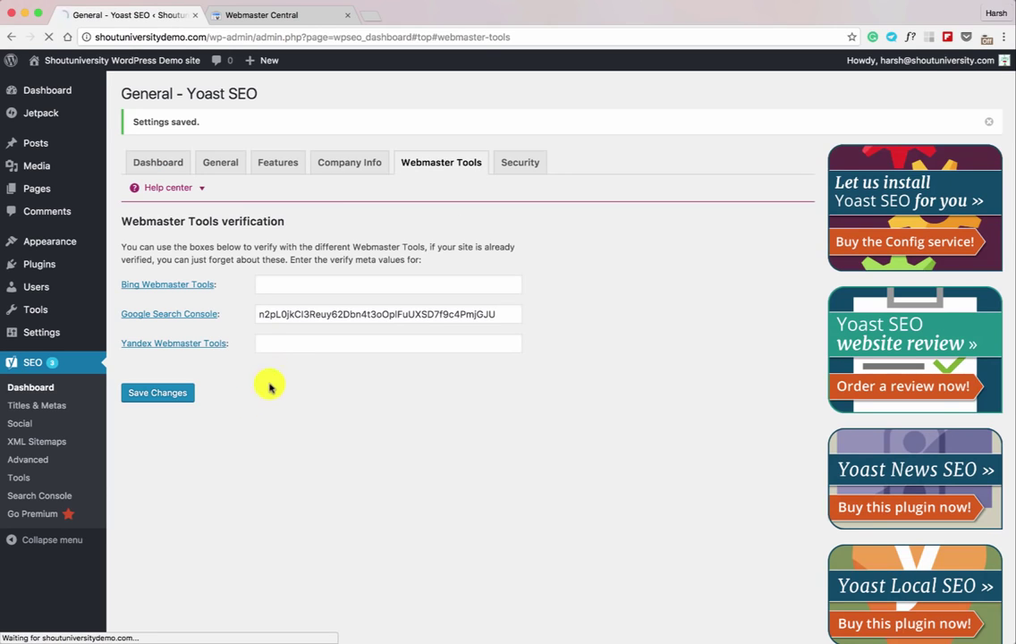
Verify ownership of the site in Google Webmaster Central and return to the Yoast SEO settings
left_click(295, 13)
left_click(59, 480)
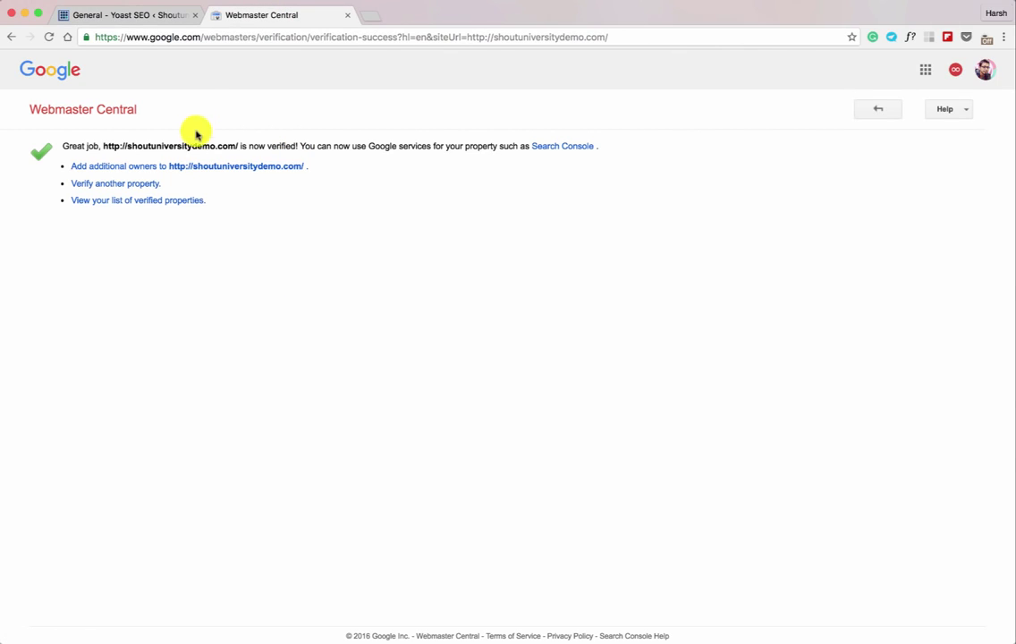
left_click(140, 15)
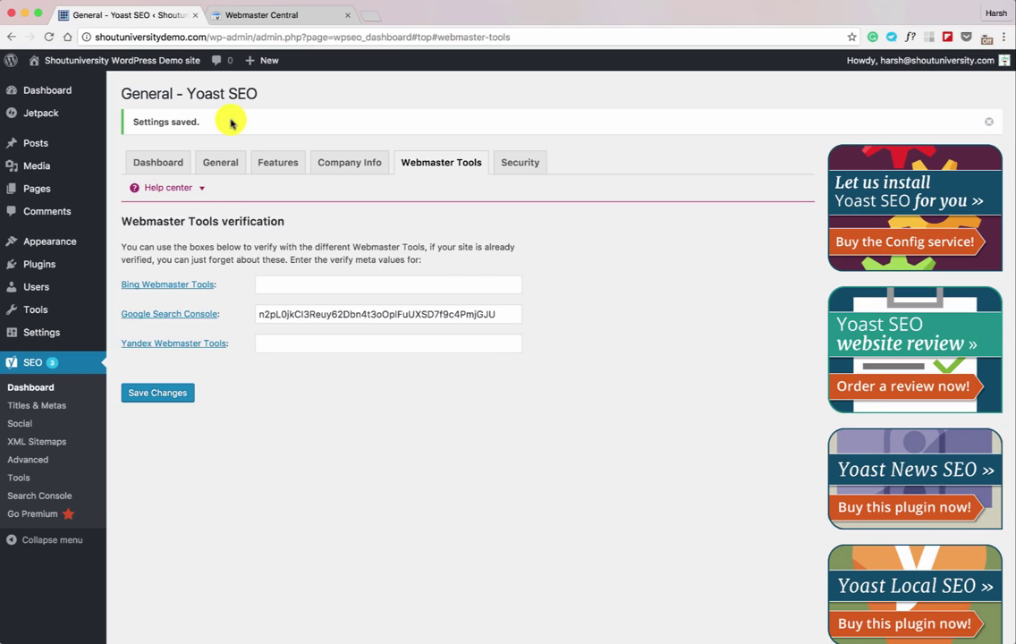
In Titles & Metas, set the homepage title template to "%%sitename%% - Make your career online"
left_click(32, 404)
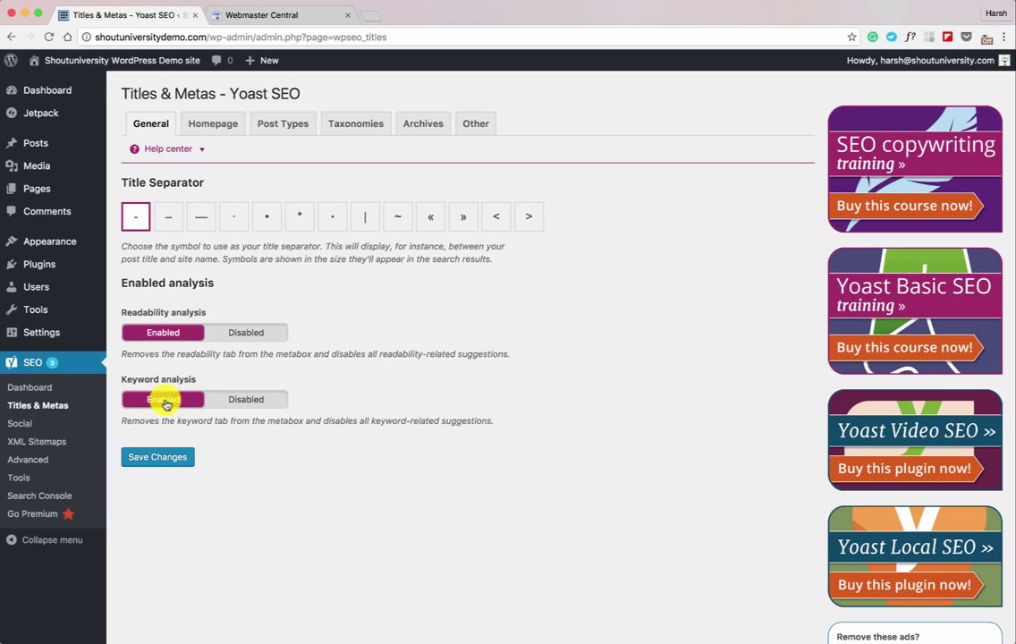
left_click(210, 130)
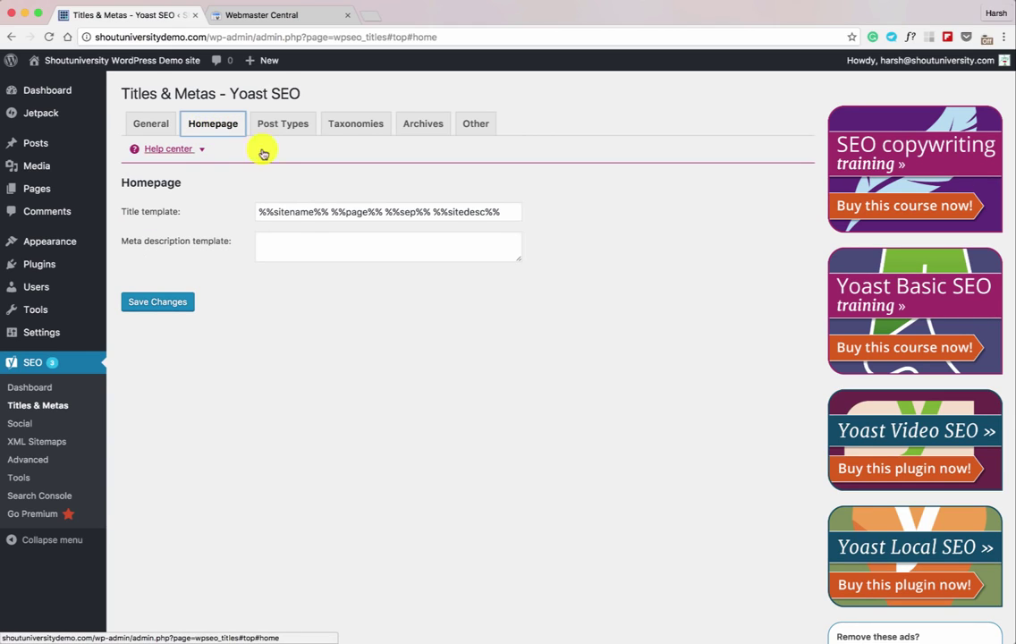
left_click_drag(328, 211, 261, 209)
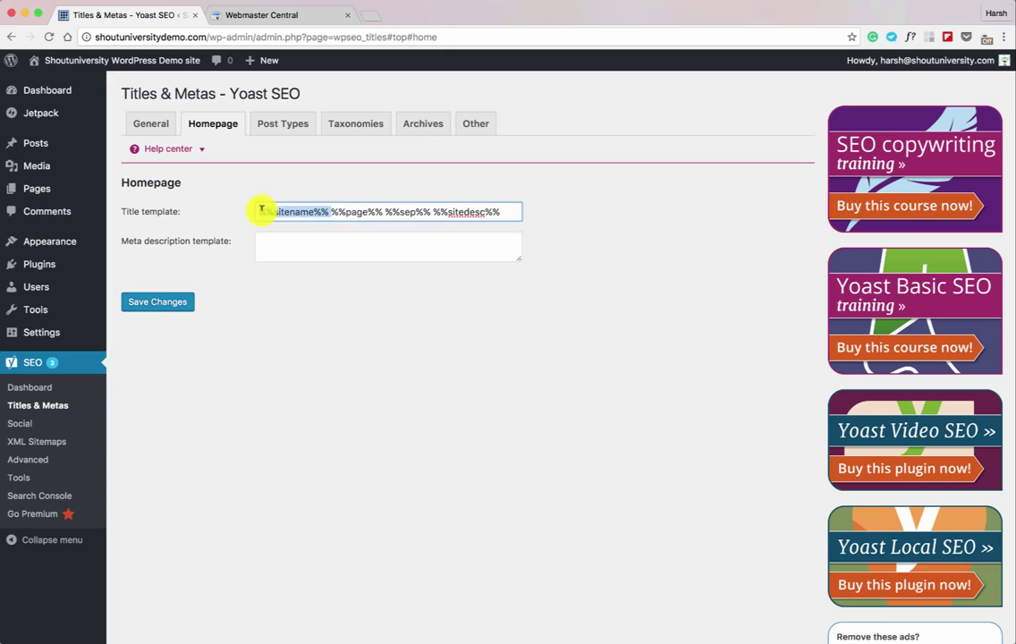
left_click_drag(325, 206, 236, 211)
left_click(310, 206)
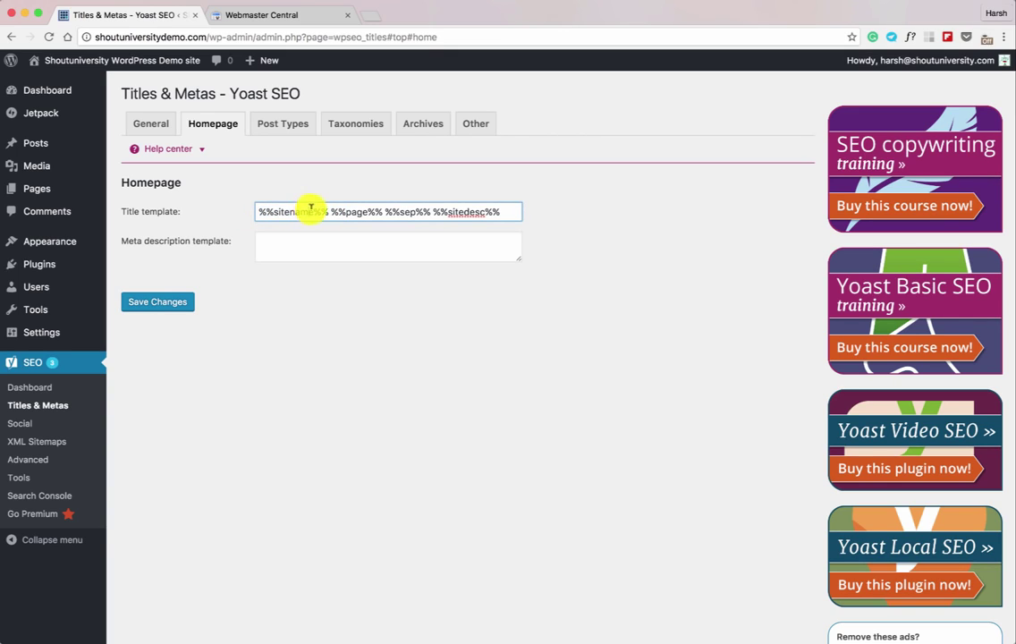
left_click_drag(327, 207, 257, 210)
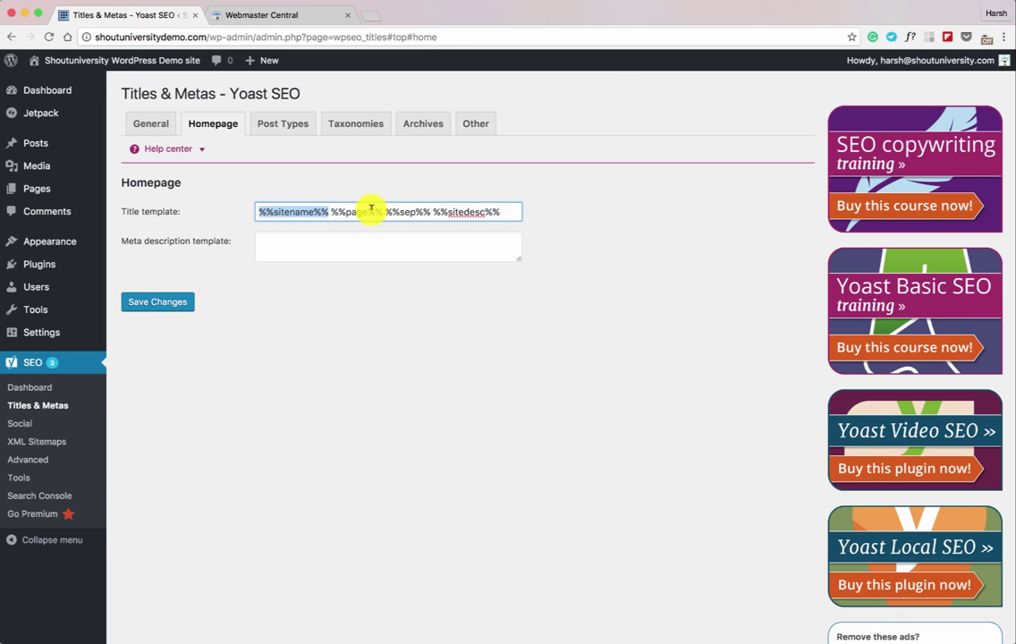
left_click_drag(329, 209, 517, 207)
key("BackSpace")
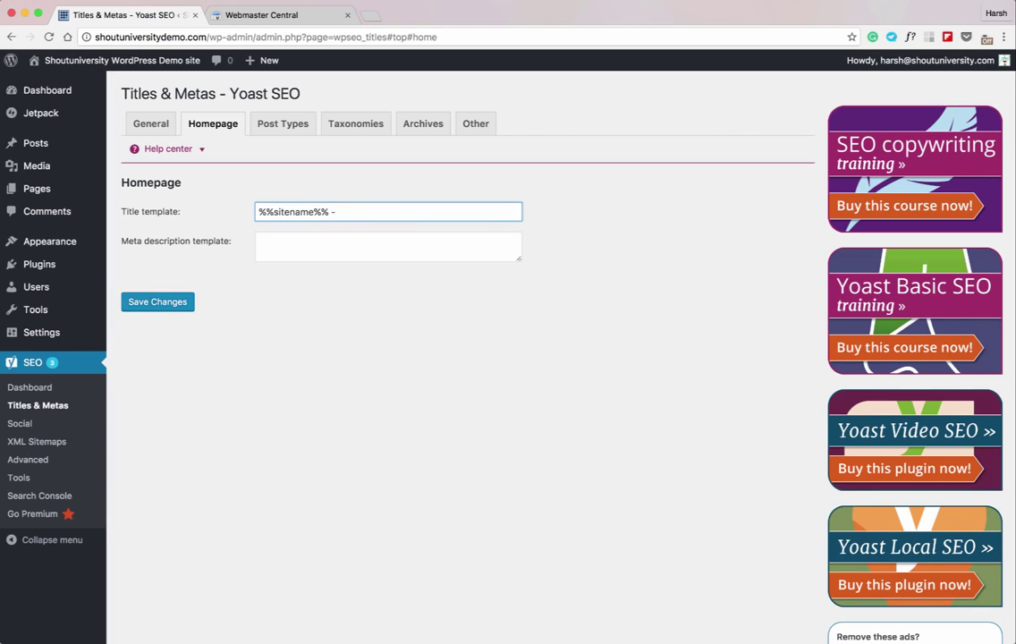
type("-")
type("Make your career online")
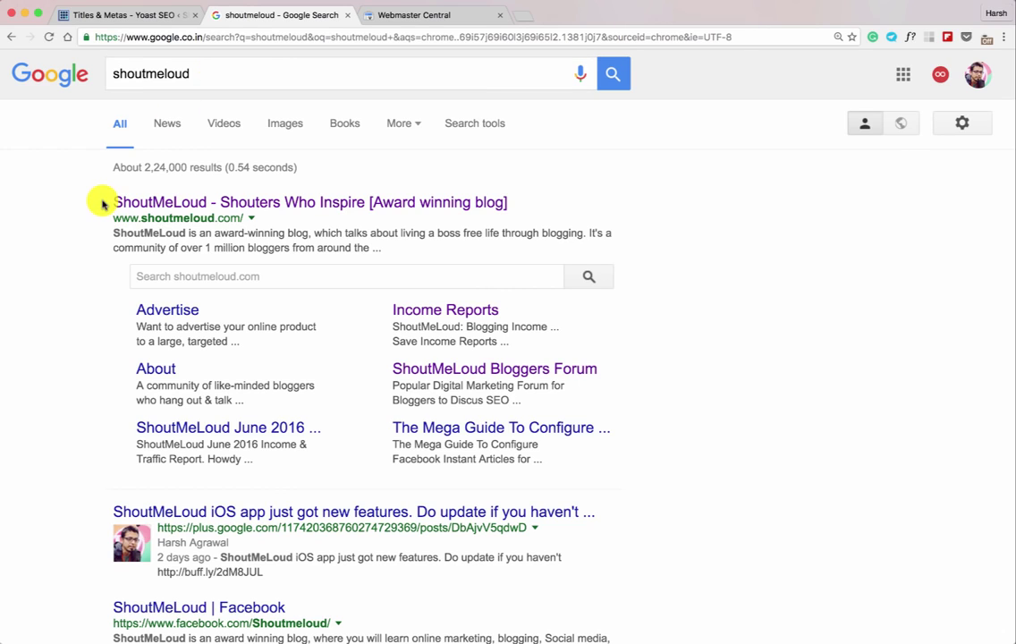
Compare the homepage title template with the title of the shoutmeloud Google search listing, and look at the homepage meta description template
left_click_drag(535, 204, 225, 204)
left_click(145, 14)
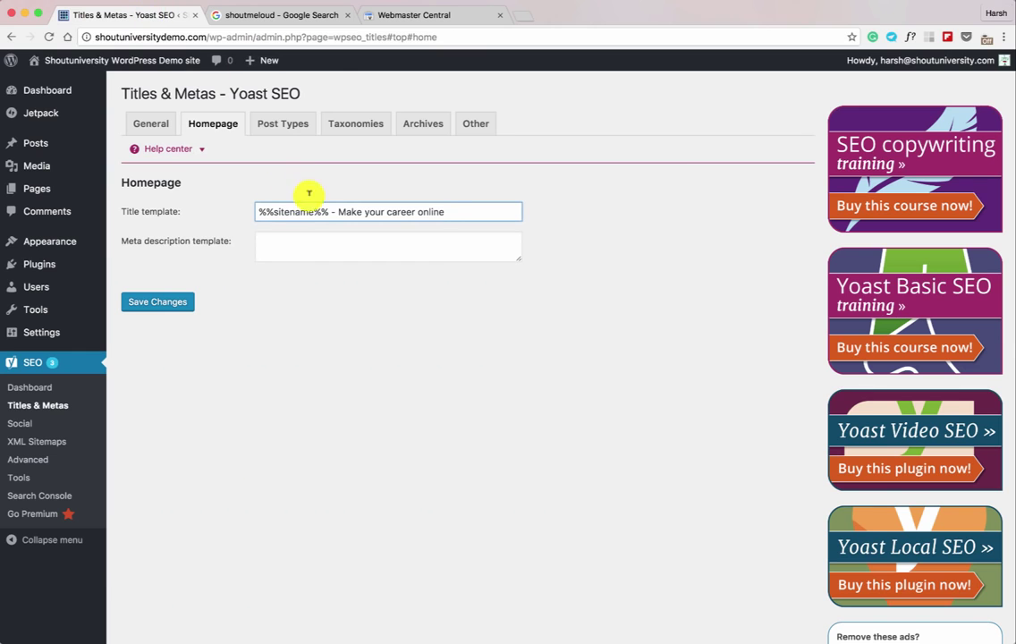
left_click_drag(338, 208, 435, 204)
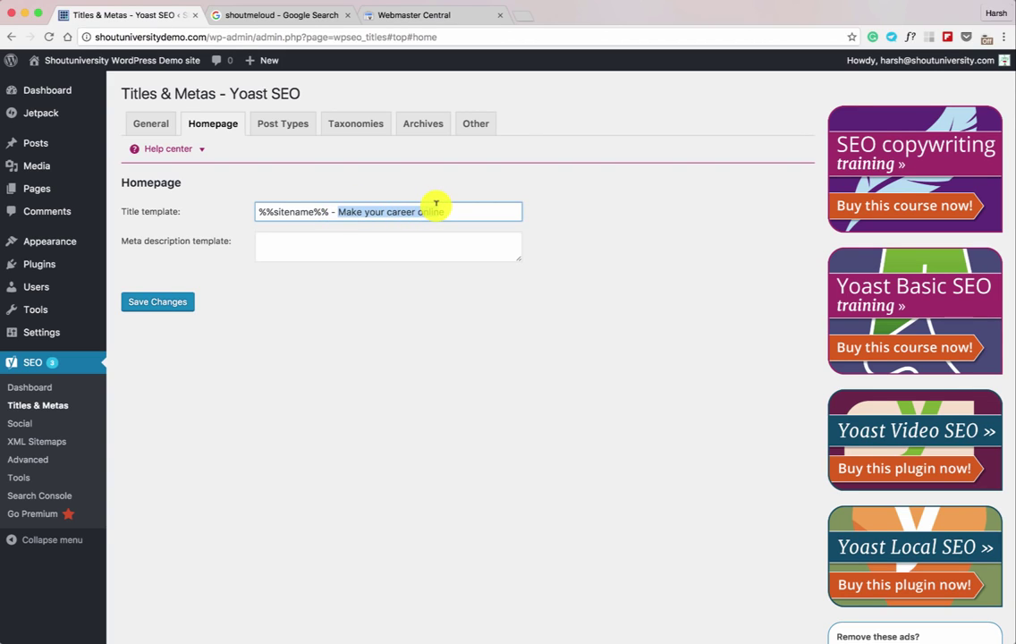
left_click_drag(330, 212, 271, 211)
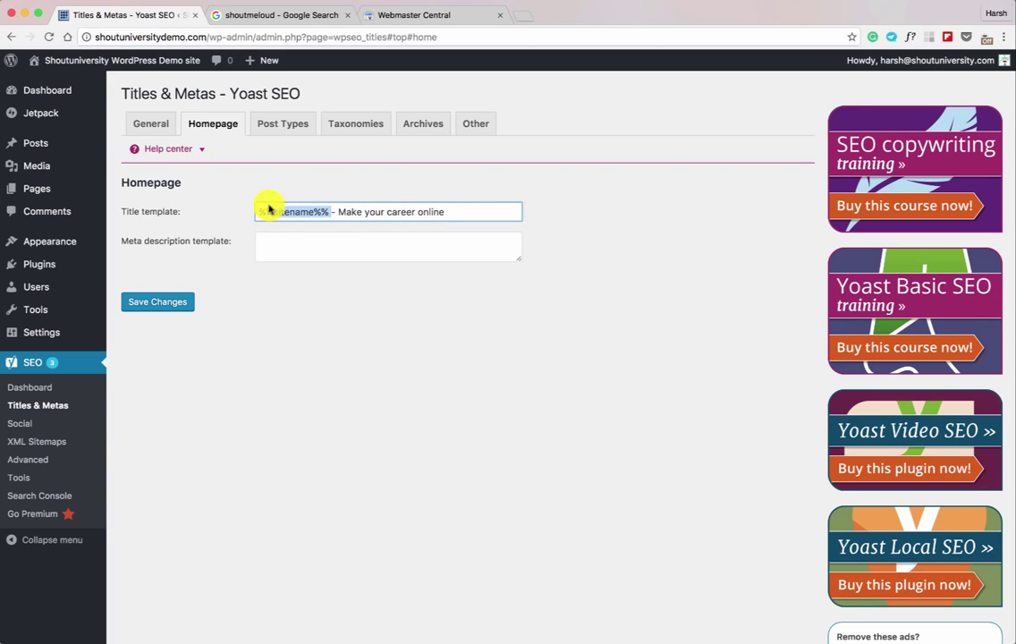
left_click(438, 215)
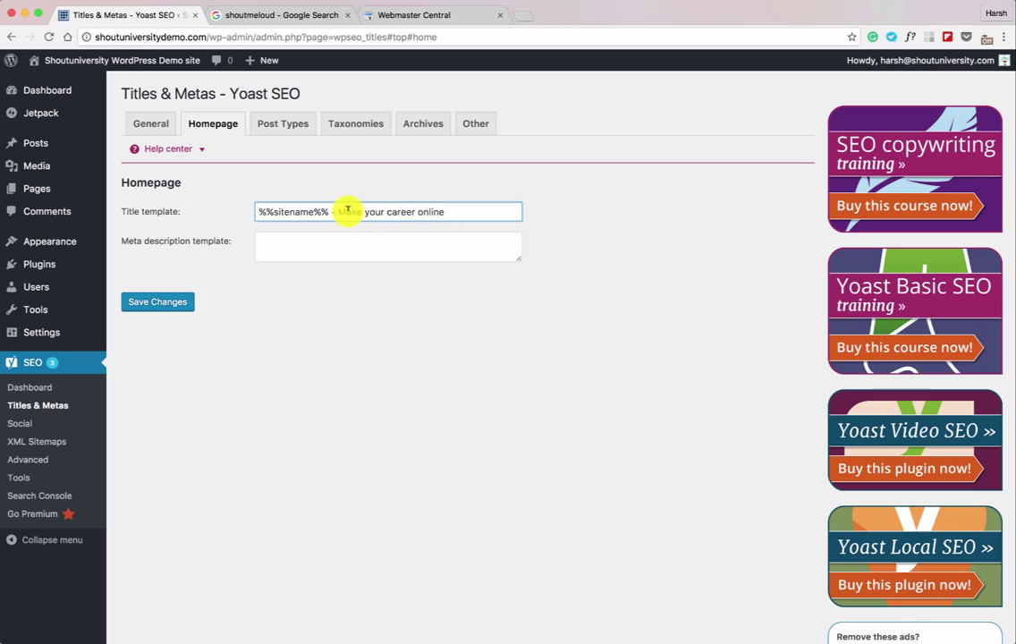
left_click_drag(340, 210, 448, 206)
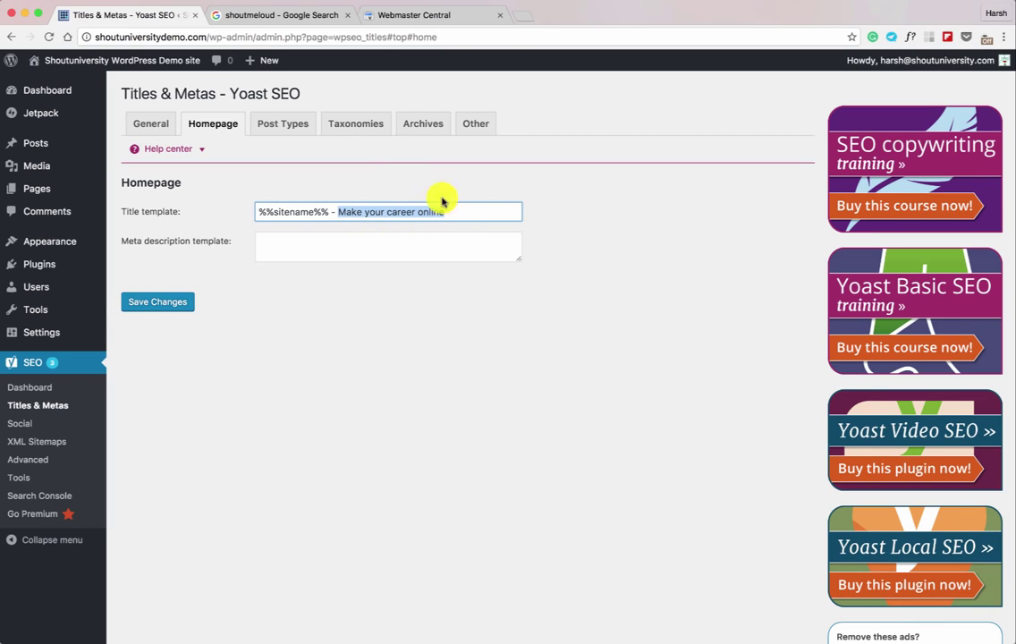
left_click(304, 22)
left_click(555, 207)
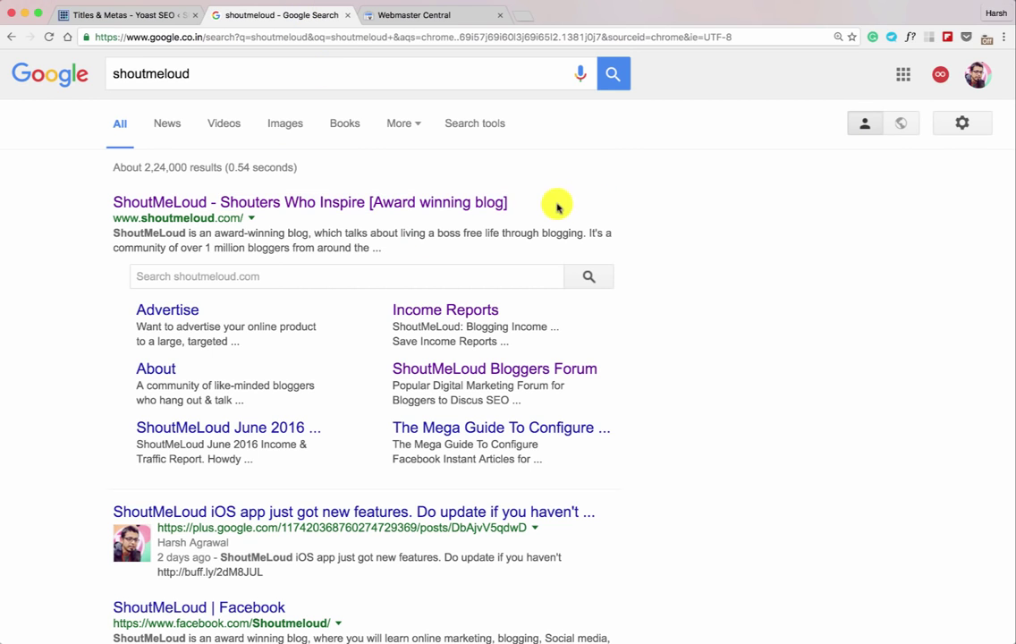
left_click(131, 16)
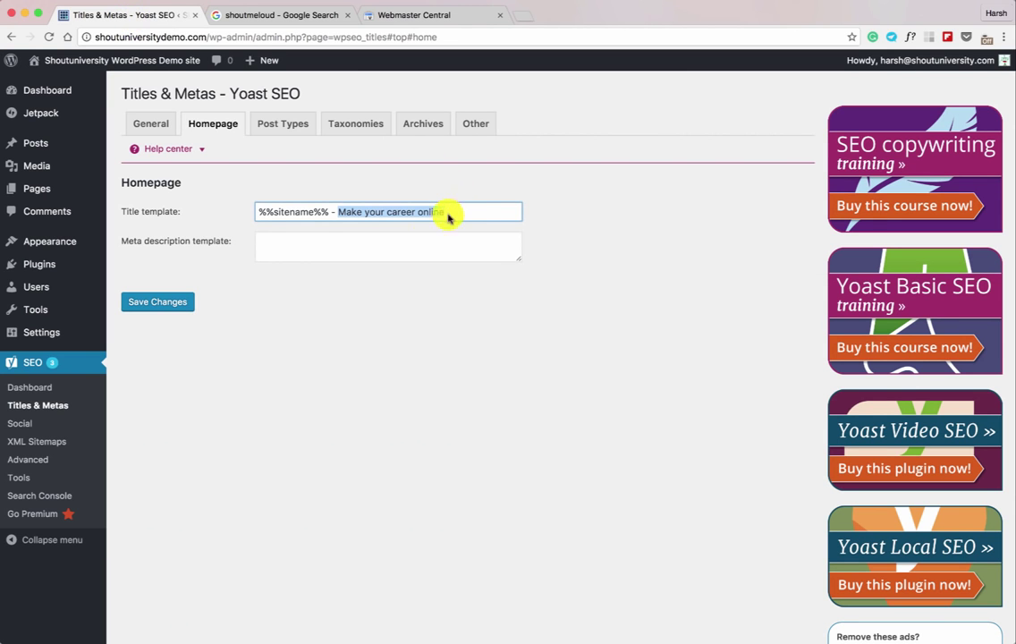
left_click(415, 238)
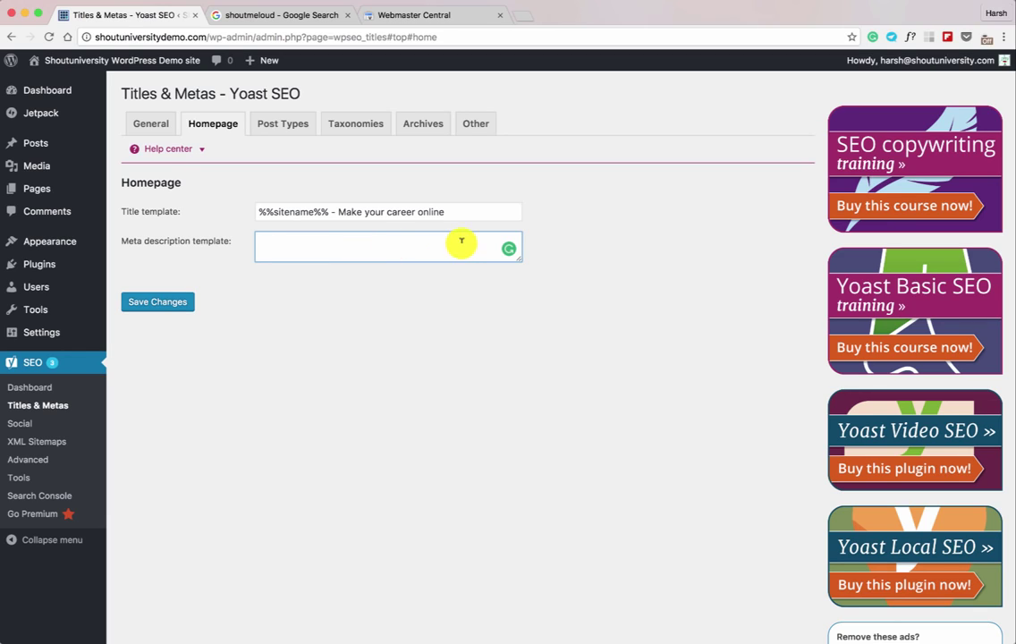
scroll(465, 245, "down", 1)
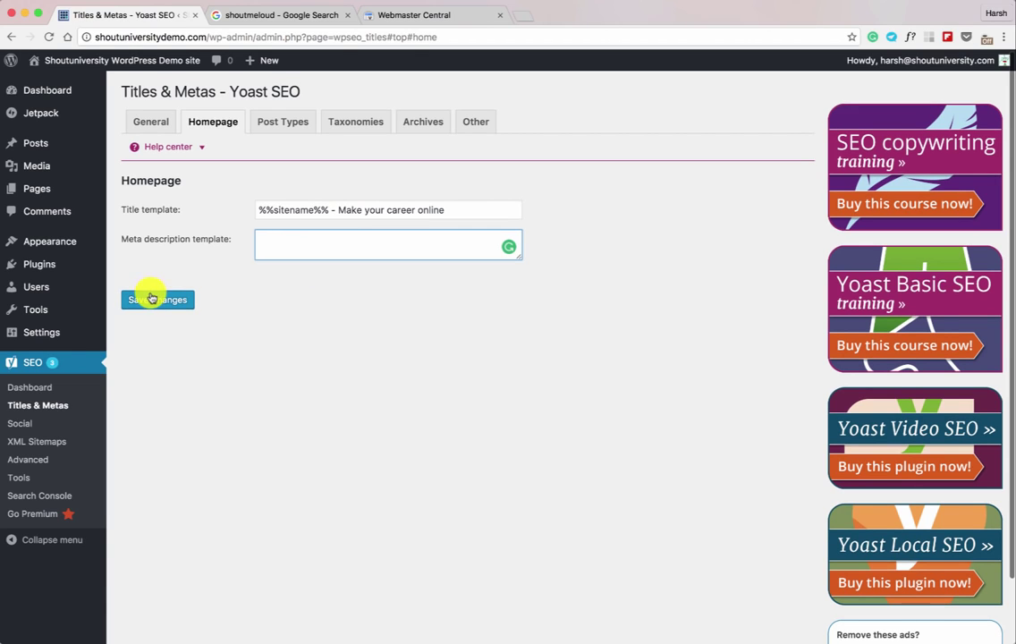
Review the post type settings for posts, pages and media, including title templates, meta robots, snippet date and meta box visibility
left_click(265, 120)
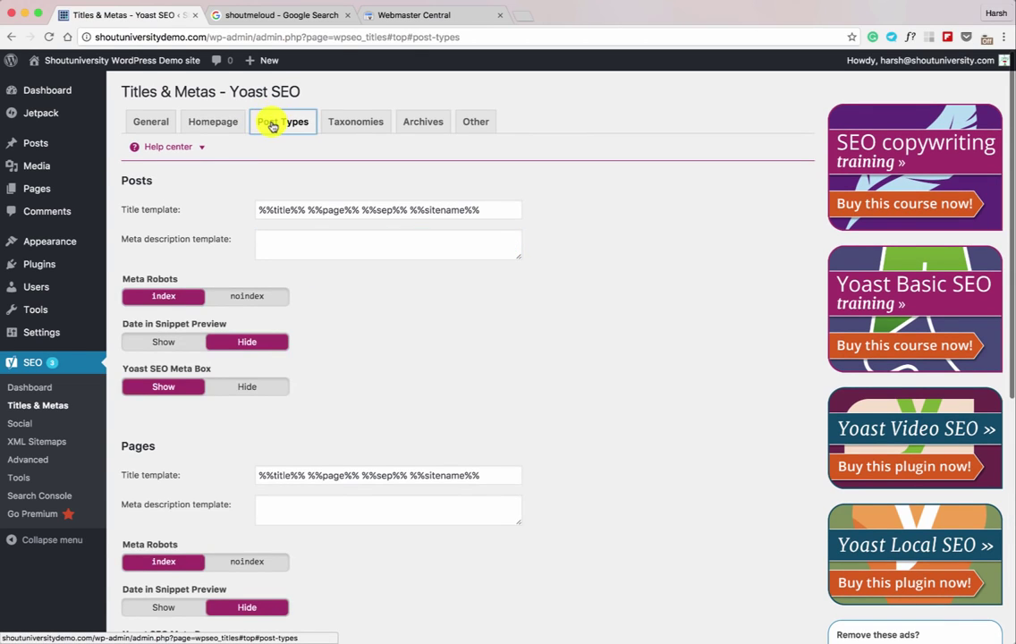
scroll(224, 139, "down", 2)
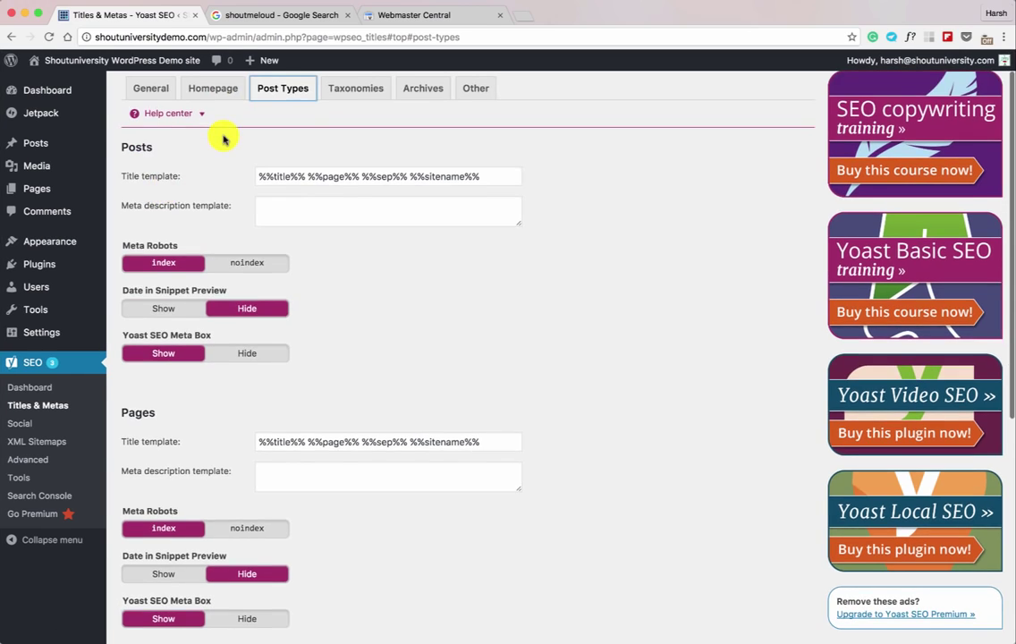
scroll(224, 138, "down", 2)
scroll(224, 139, "down", 10)
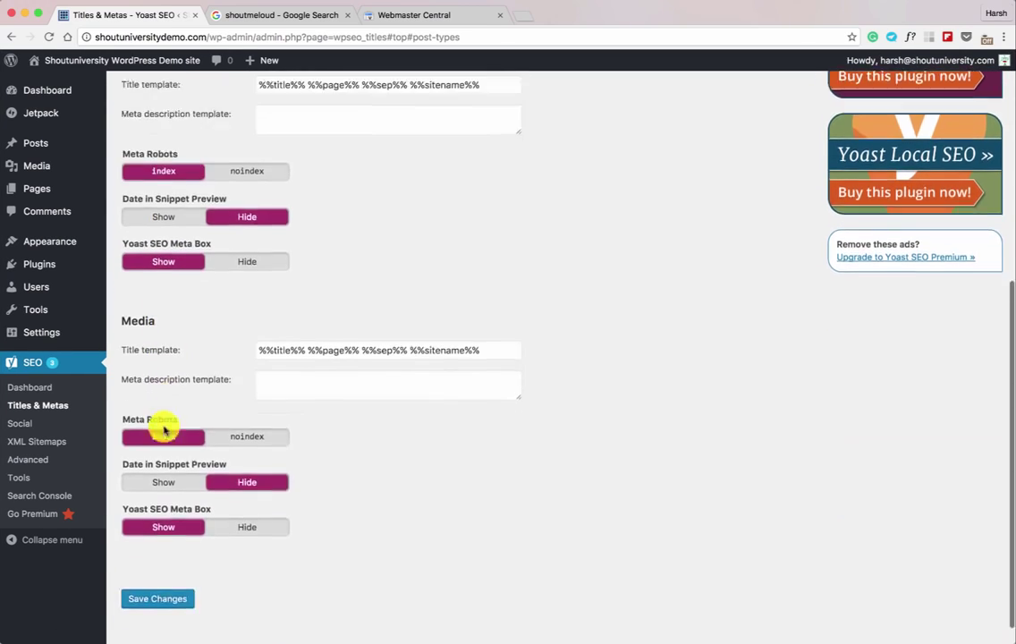
scroll(147, 327, "up", 10)
scroll(152, 309, "up", 3)
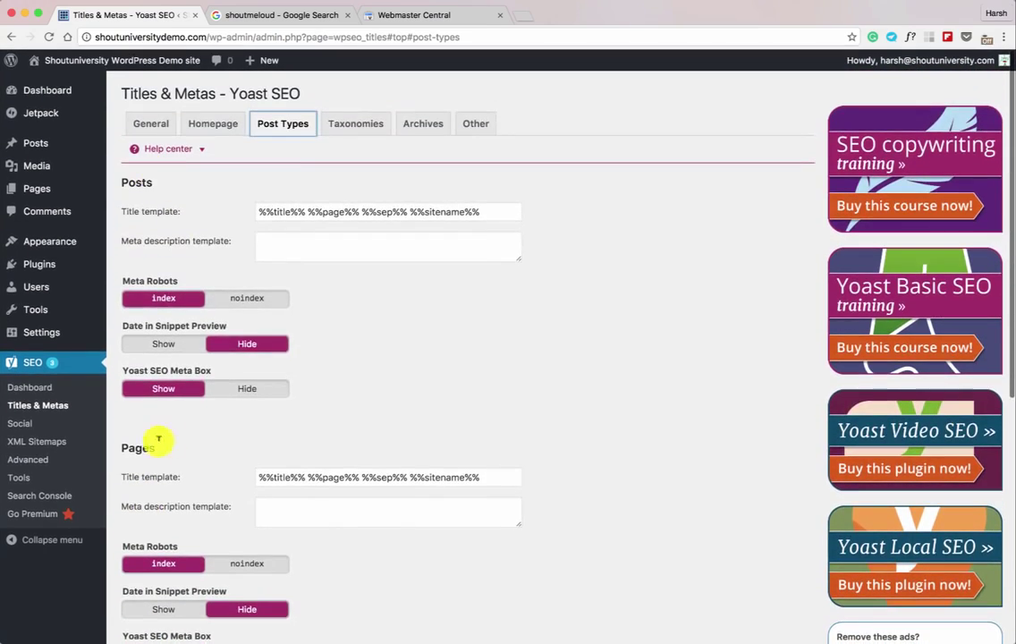
scroll(152, 449, "down", 5)
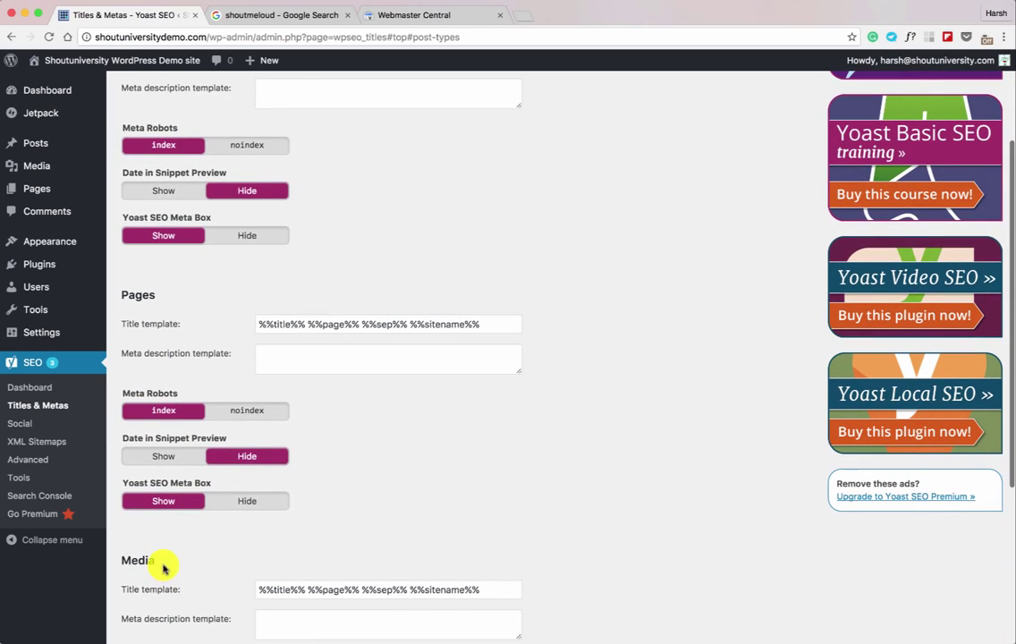
Shorten the title template for posts to "%%title%%" by removing the page, separator and site name variables
scroll(149, 560, "up", 5)
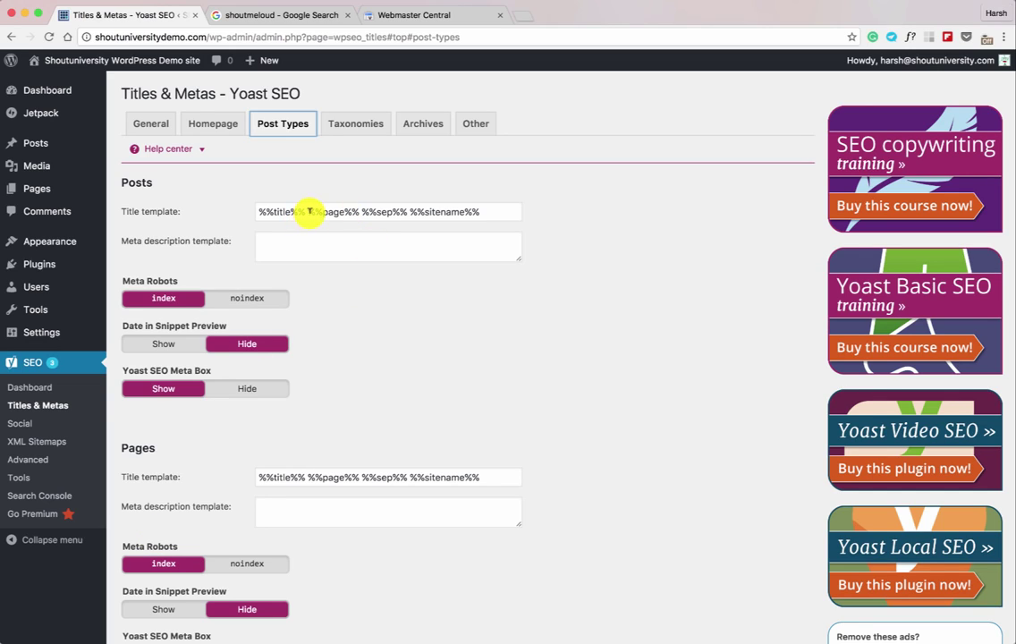
left_click_drag(309, 212, 495, 211)
key("BackSpace")
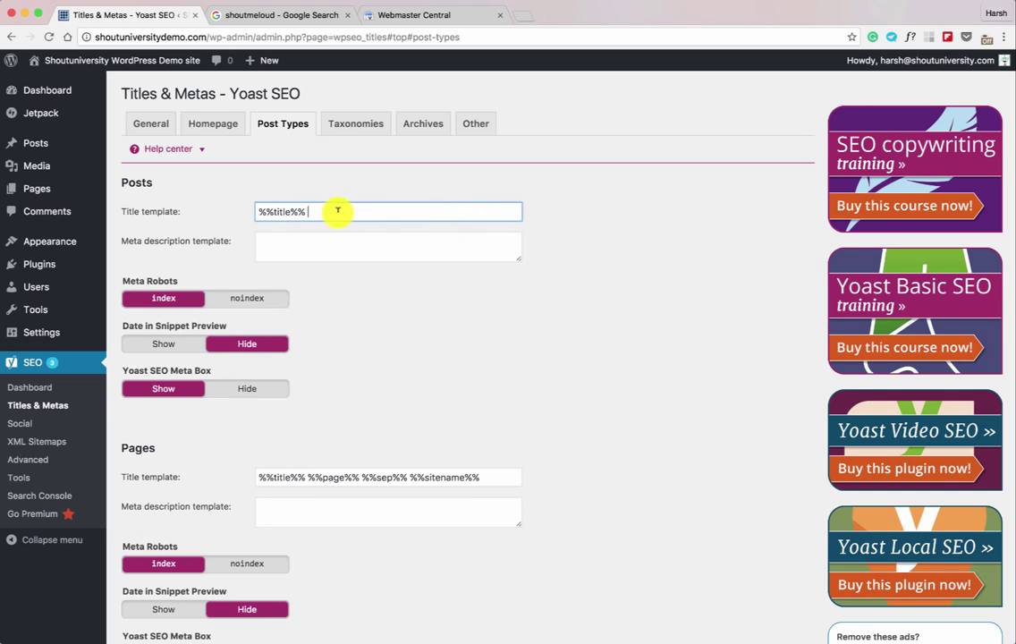
left_click(277, 212)
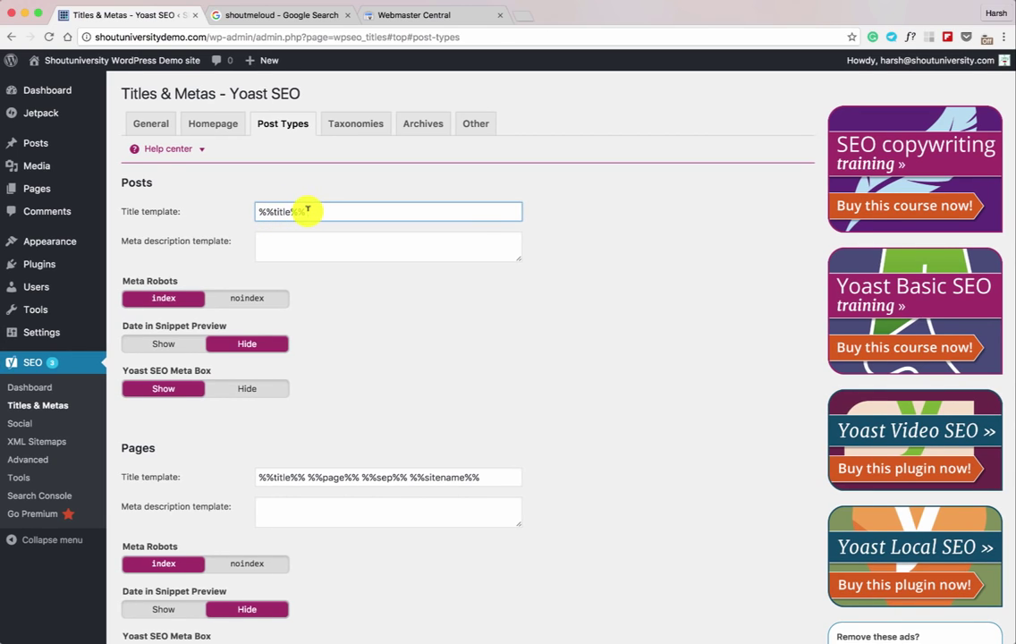
left_click_drag(306, 211, 261, 209)
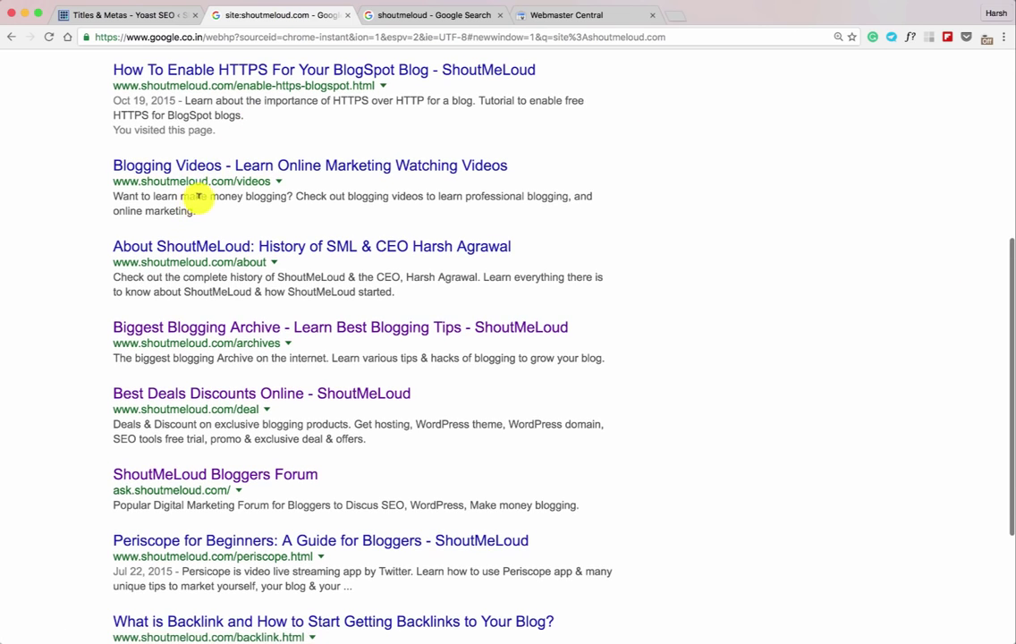
Examine the post titles in the site:shoutmeloud.com Google results, noting which ones end with the site name
scroll(94, 106, "up", 3)
left_click_drag(100, 149, 431, 150)
left_click_drag(594, 148, 445, 156)
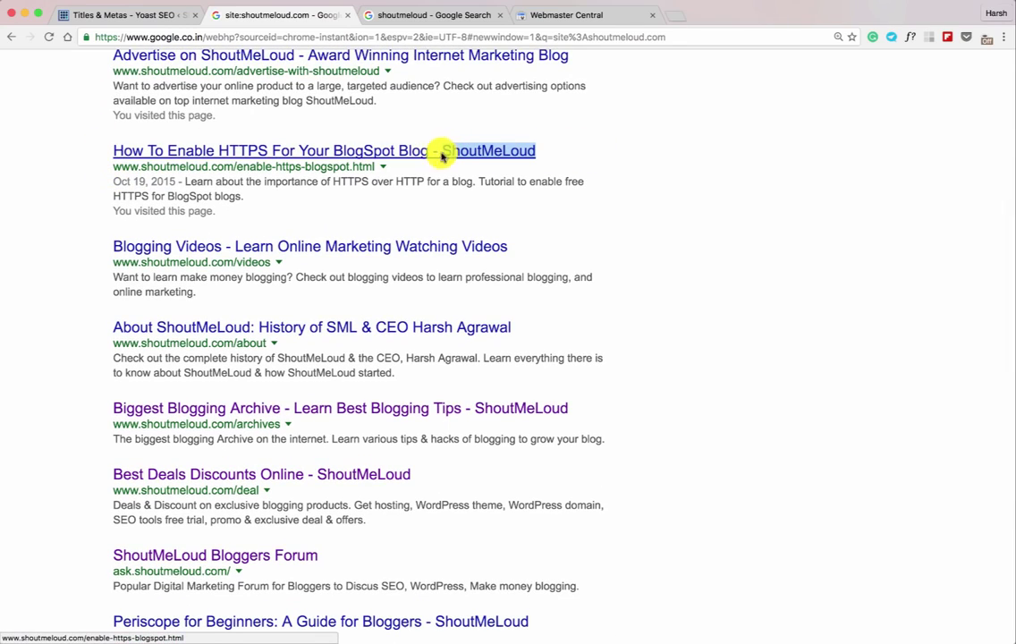
scroll(408, 249, "down", 3)
scroll(408, 249, "down", 2)
left_click_drag(111, 457, 576, 447)
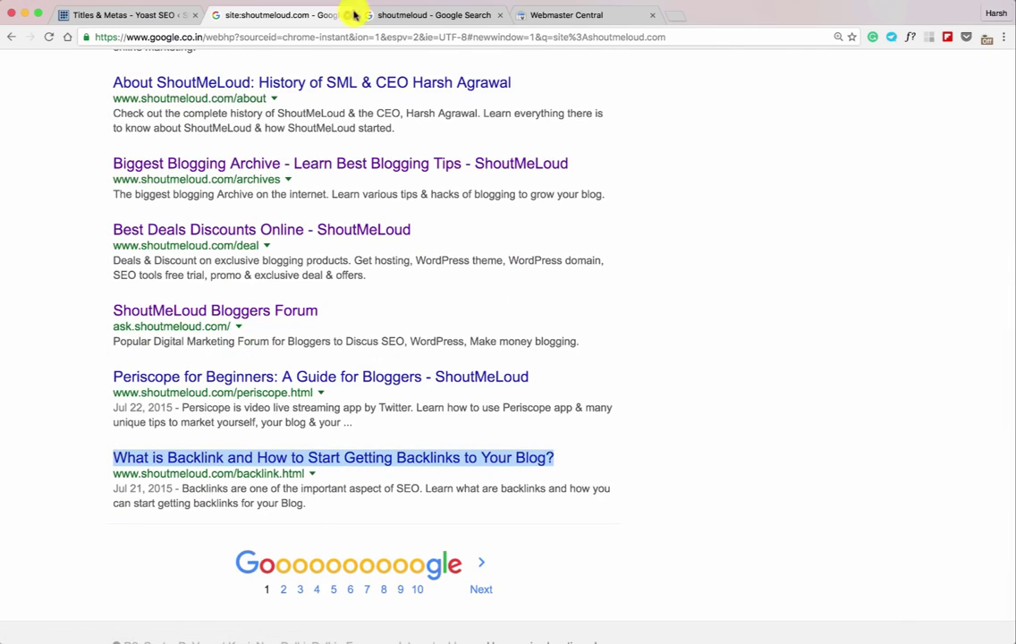
Compare the posts title template with the site name suffix of the HTTPS for BlogSpot listing in the Google results
left_click(163, 14)
left_click(268, 207)
triple_click(305, 210)
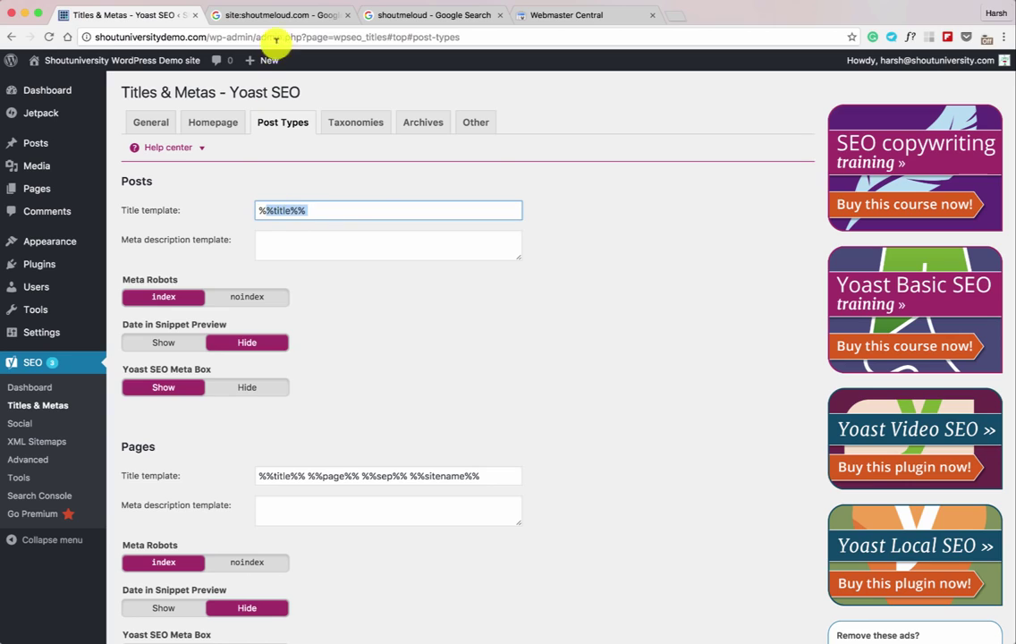
left_click(272, 14)
left_click_drag(594, 182, 479, 177)
scroll(336, 207, "up", 3)
scroll(295, 266, "up", 4)
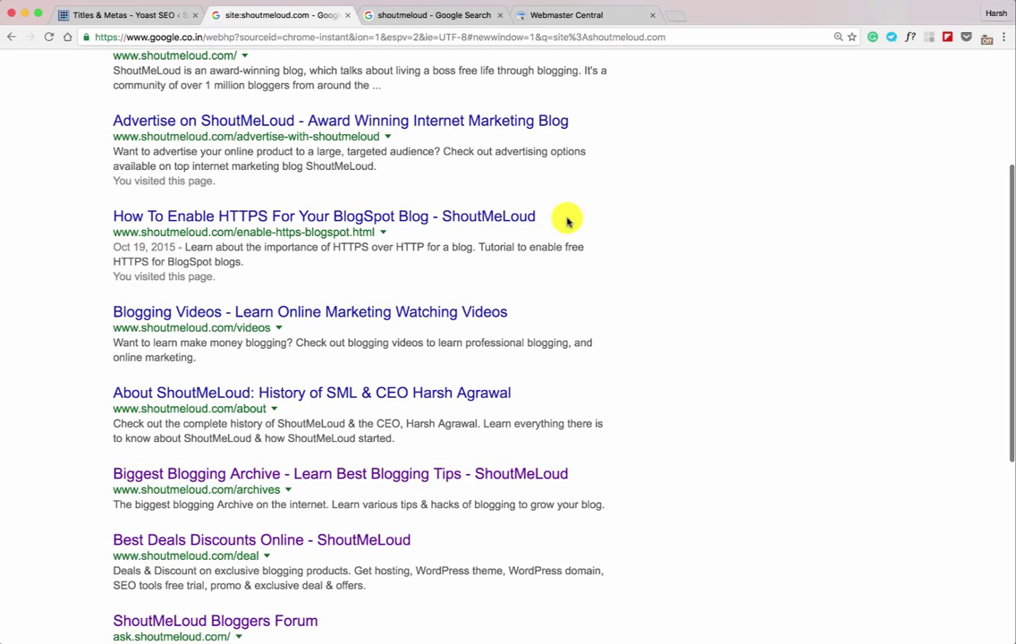
left_click_drag(567, 218, 438, 218)
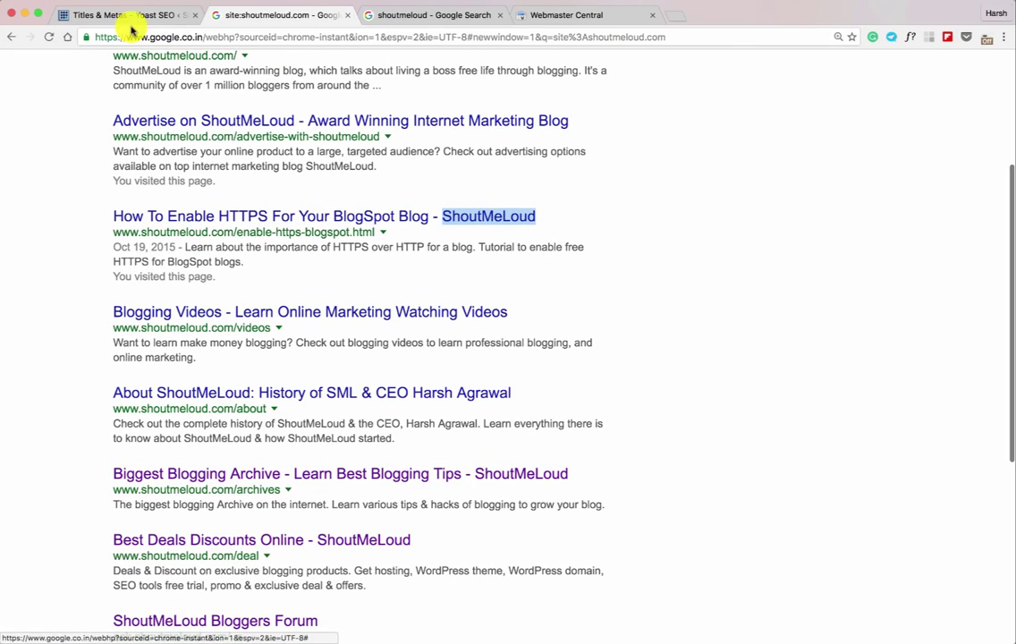
Return to the Titles & Metas settings and shorten the title template for pages to "%%title%%"
left_click(132, 18)
left_click_drag(326, 207, 233, 210)
left_click_drag(310, 475, 526, 476)
key("BackSpace")
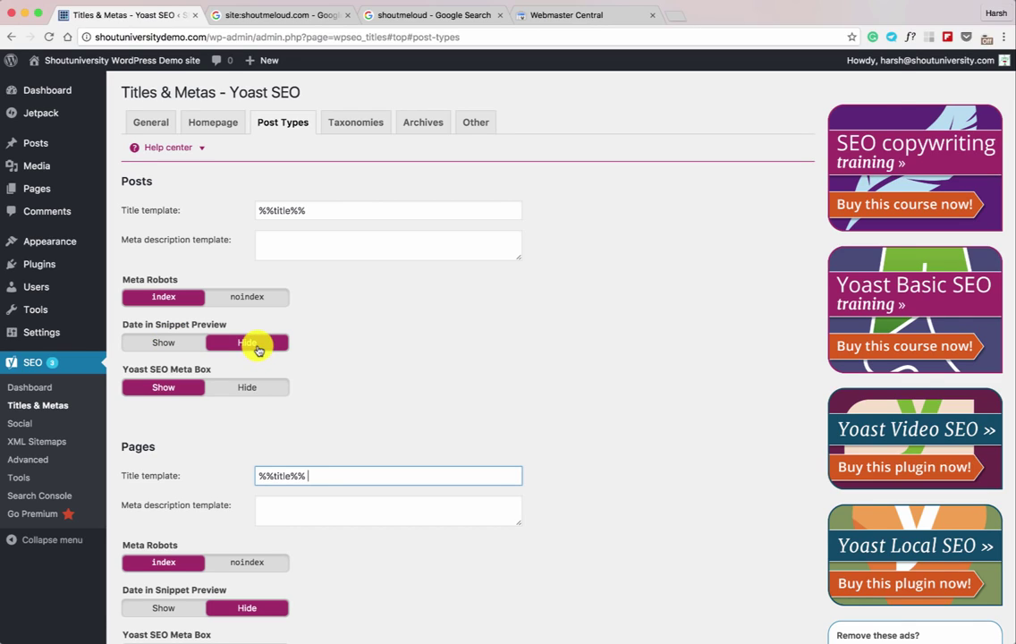
Switch the date in snippet preview for posts to Show and back to Hide, and look over the pages and media settings
left_click(151, 342)
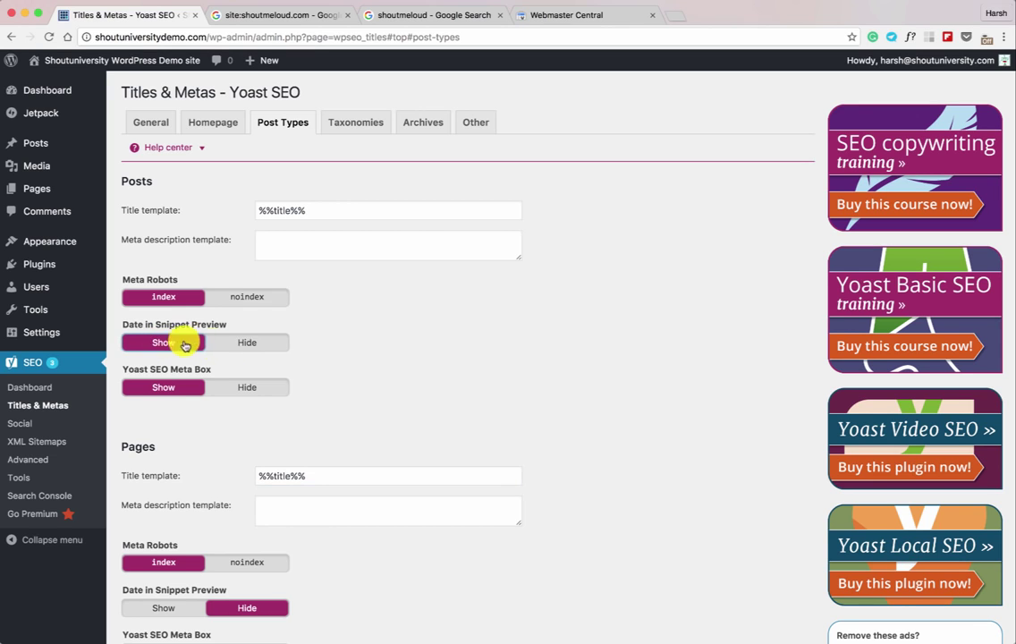
left_click(237, 345)
scroll(278, 358, "down", 3)
scroll(197, 517, "down", 5)
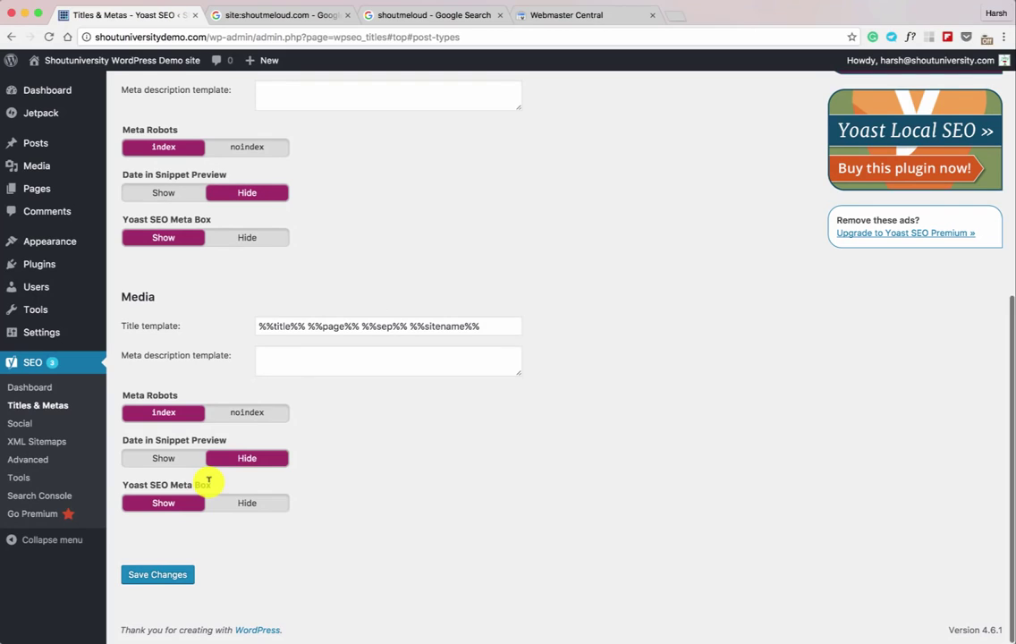
scroll(206, 478, "up", 5)
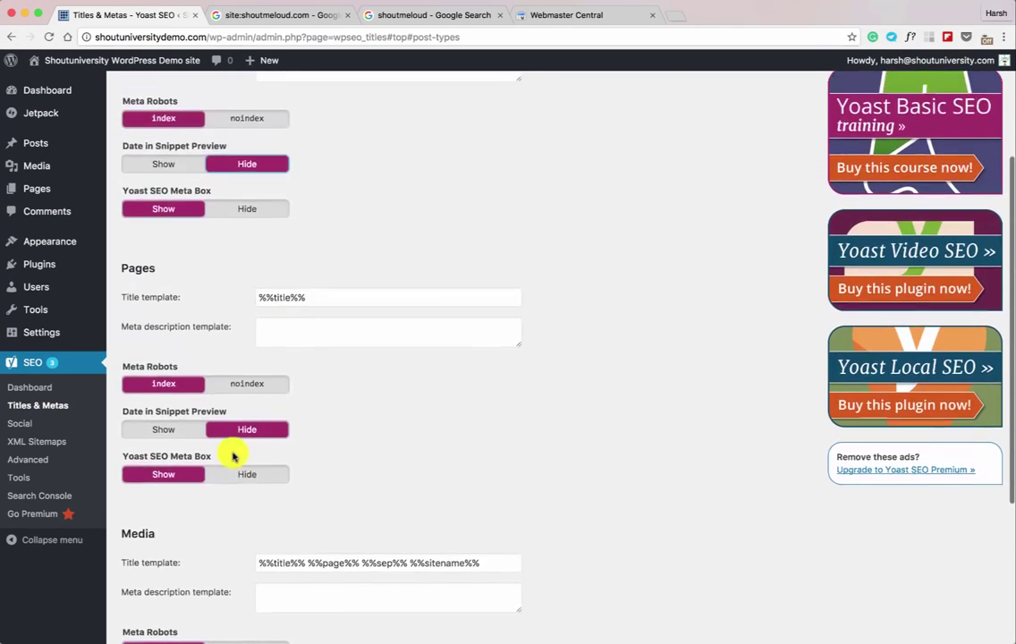
scroll(233, 457, "up", 4)
In the taxonomy settings, set the meta robots of both categories and tags to noindex
left_click(355, 128)
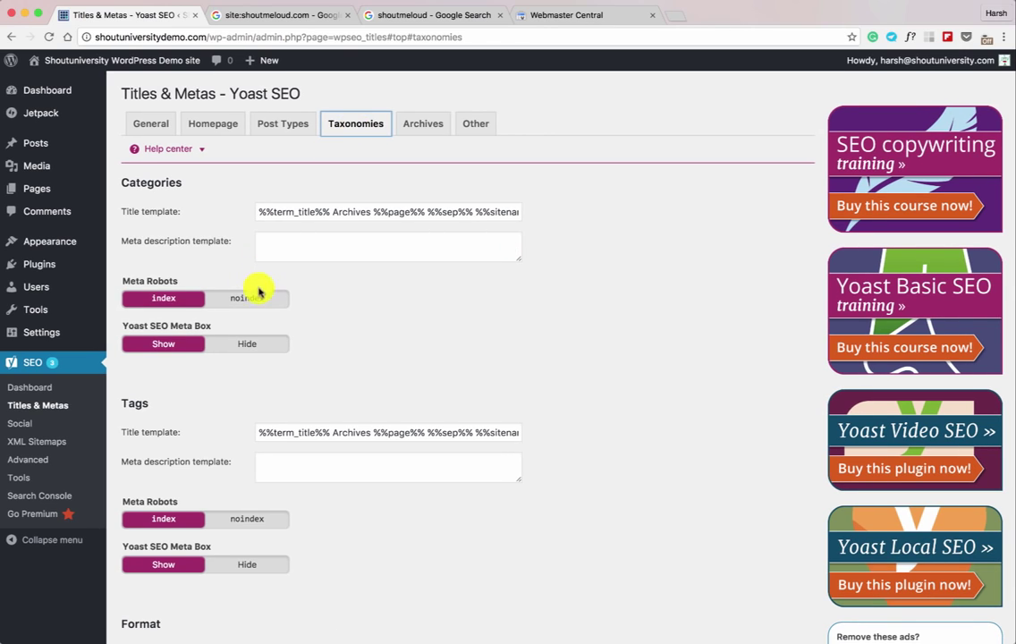
left_click(231, 299)
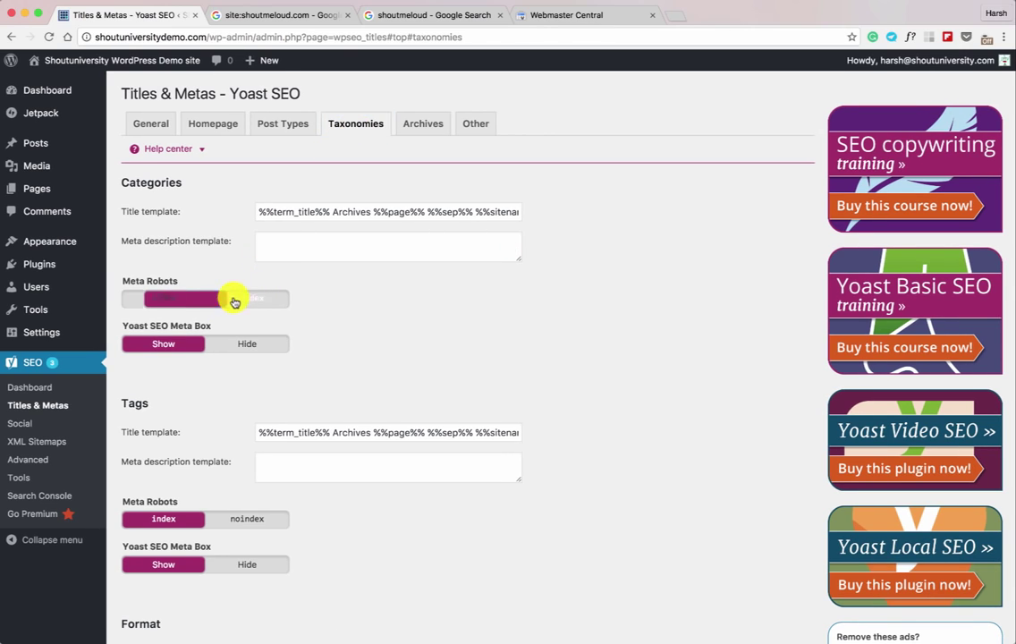
left_click(247, 520)
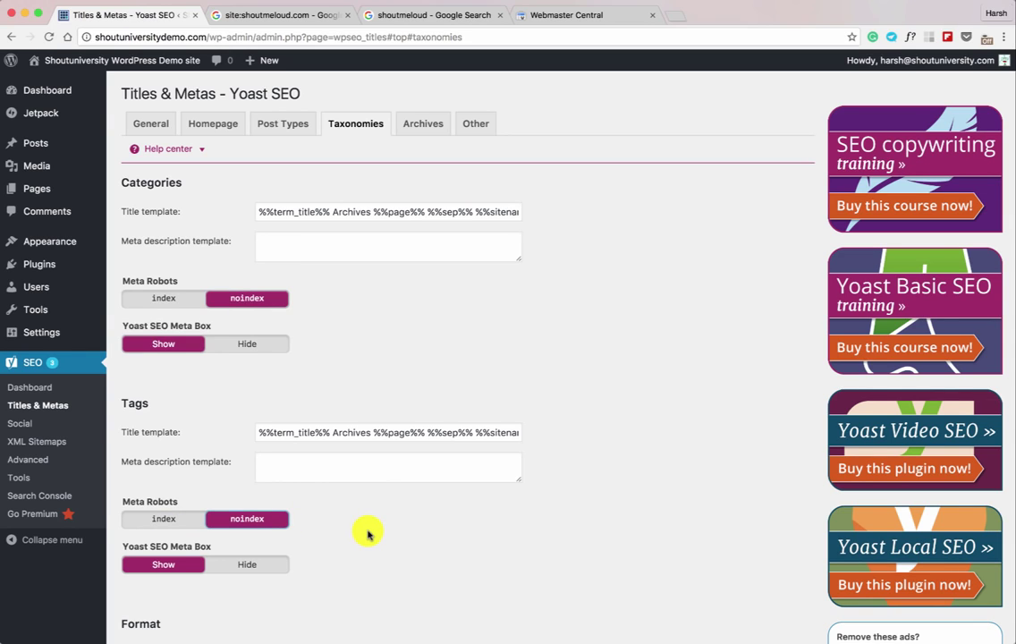
scroll(397, 531, "down", 3)
scroll(229, 310, "up", 3)
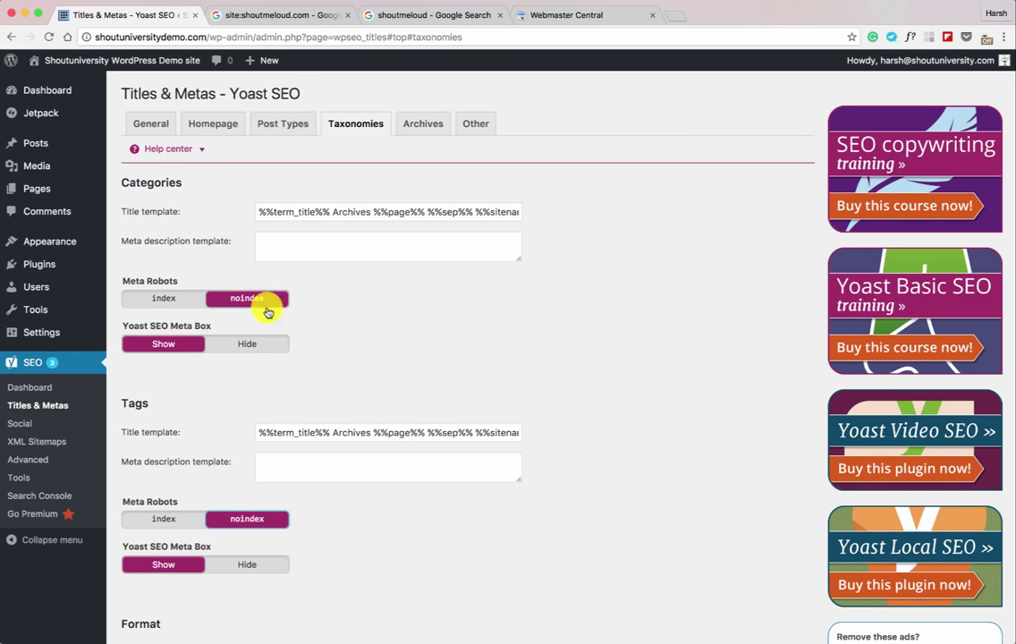
scroll(306, 295, "down", 1)
scroll(317, 288, "up", 1)
In the archive settings, set the author archives' meta robots to noindex and review the date archives and special pages
left_click(417, 136)
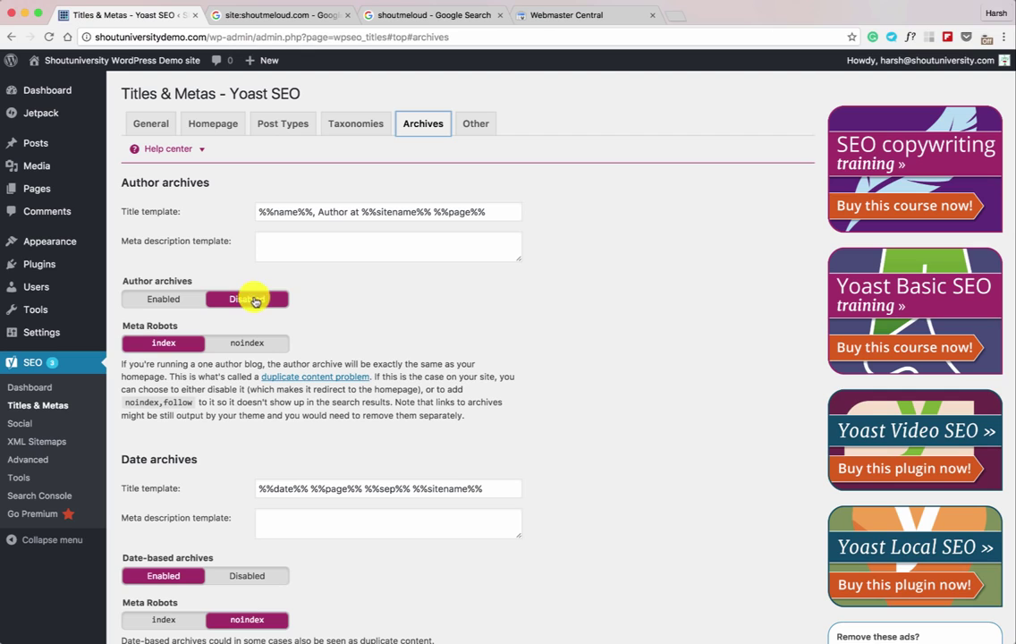
scroll(253, 344, "down", 1)
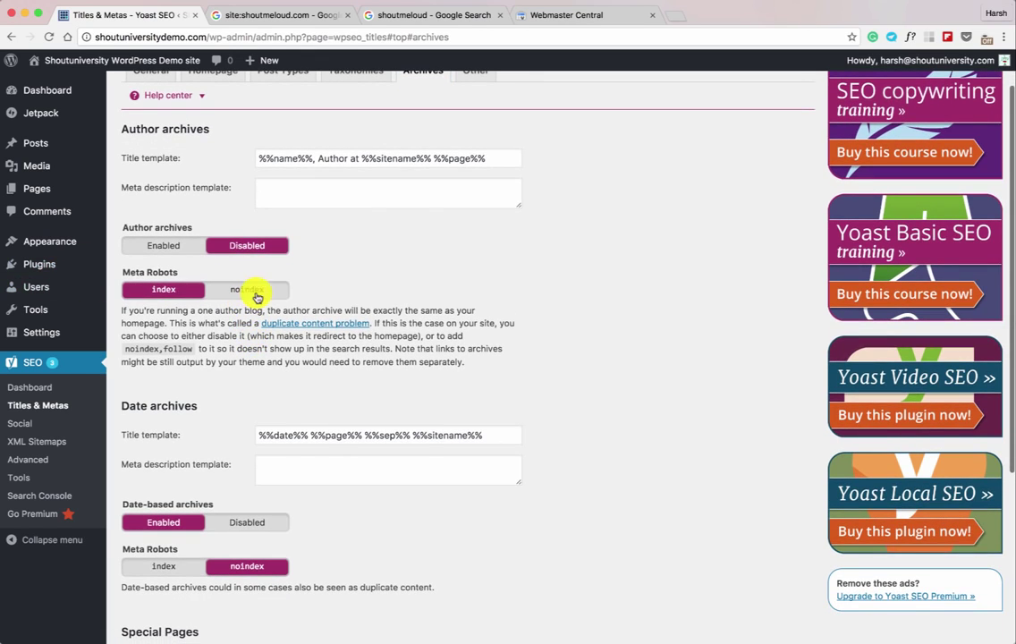
left_click(254, 289)
scroll(224, 492, "down", 1)
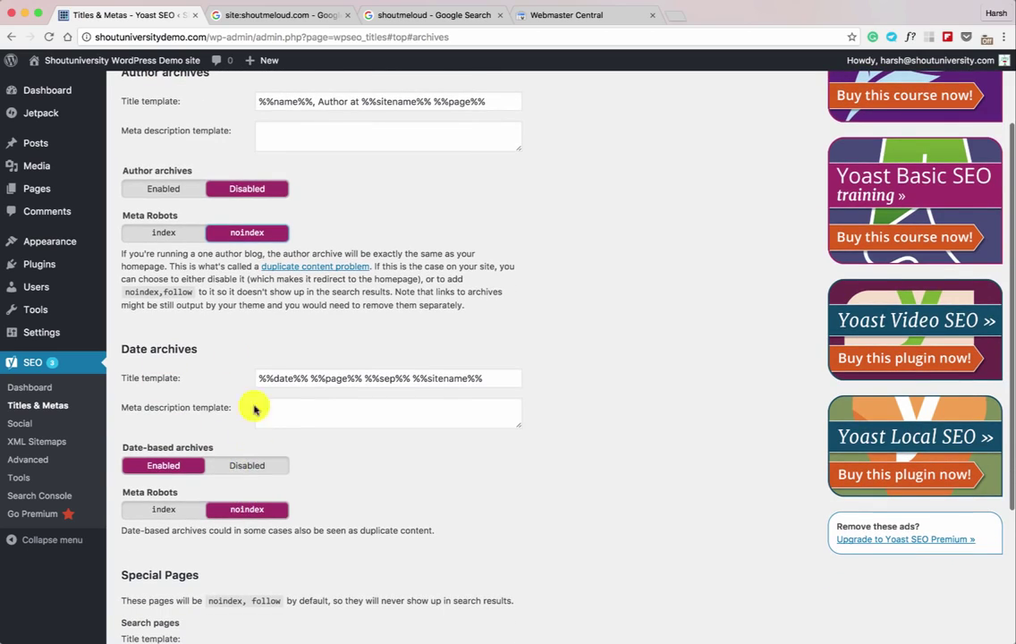
scroll(243, 513, "down", 1)
scroll(242, 513, "down", 3)
scroll(243, 504, "up", 5)
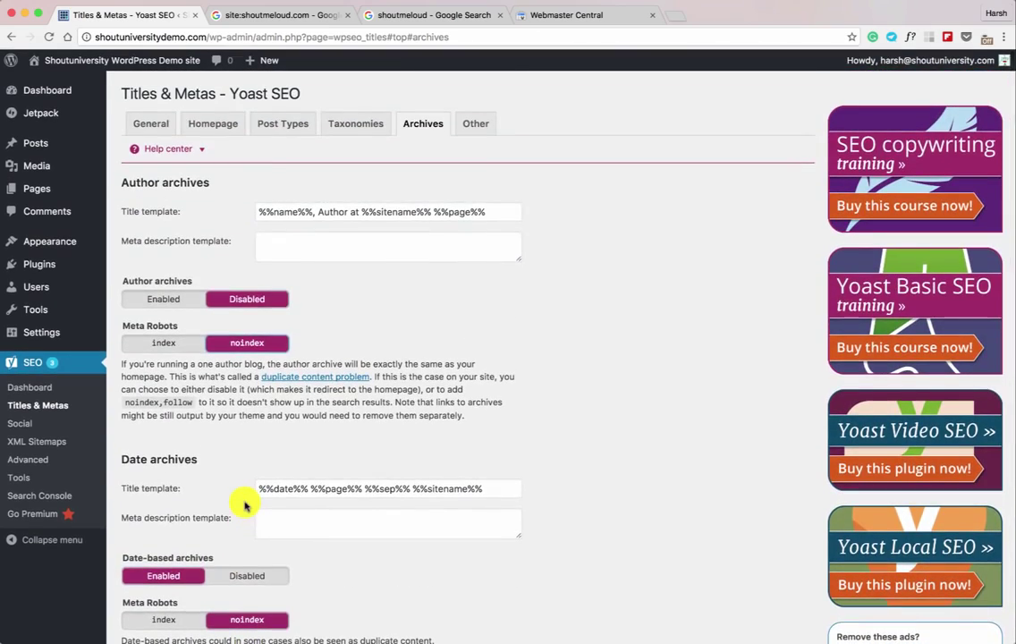
scroll(245, 504, "down", 1)
Set subpages of archives to noindex in the sitewide meta settings and save the changes
left_click(477, 119)
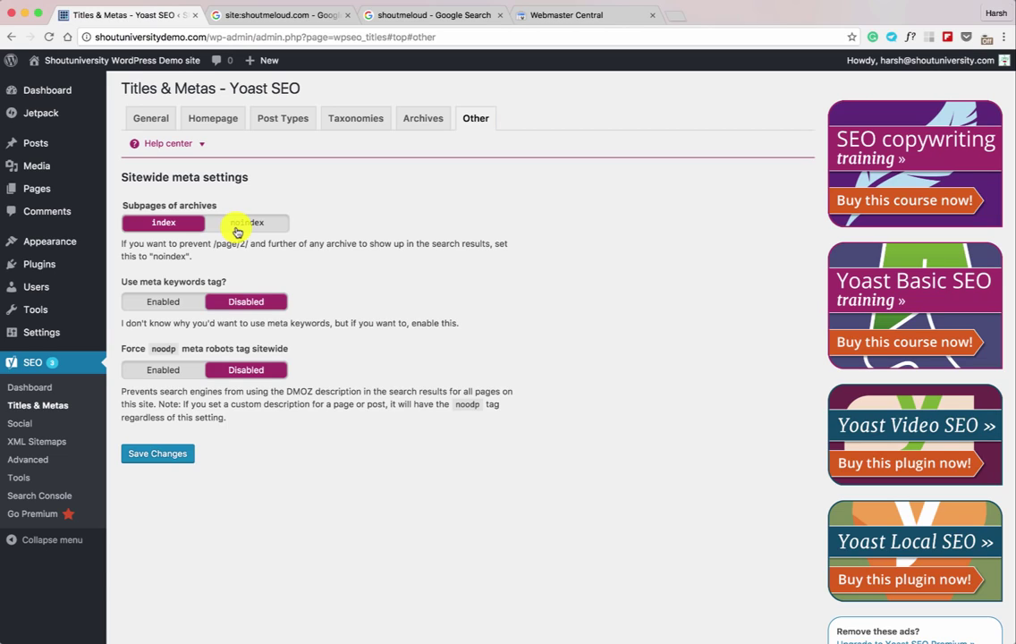
left_click(239, 231)
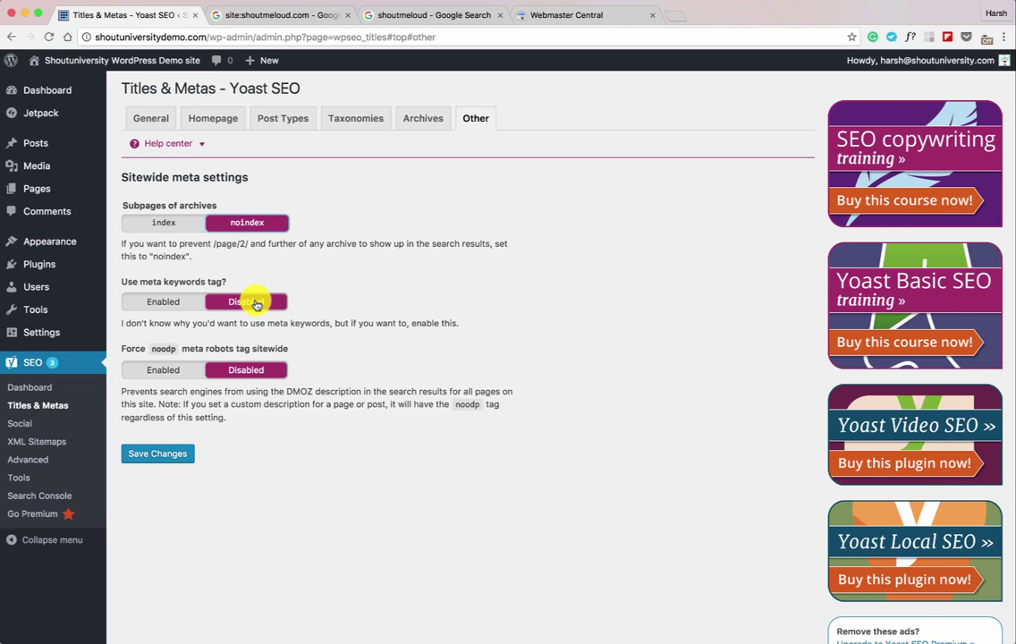
left_click(161, 453)
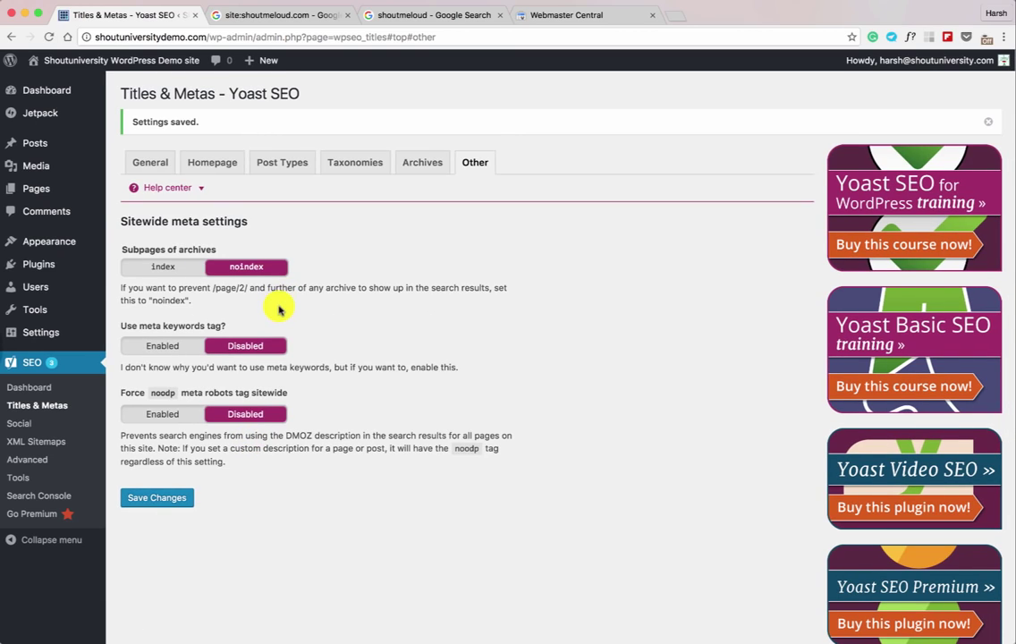
left_click(36, 429)
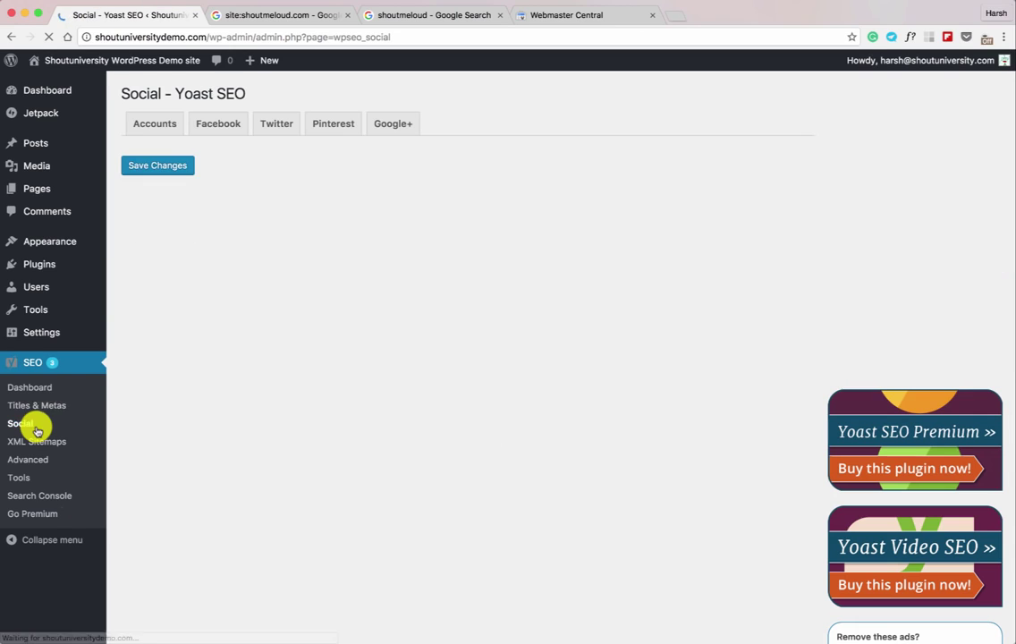
scroll(300, 255, "down", 1)
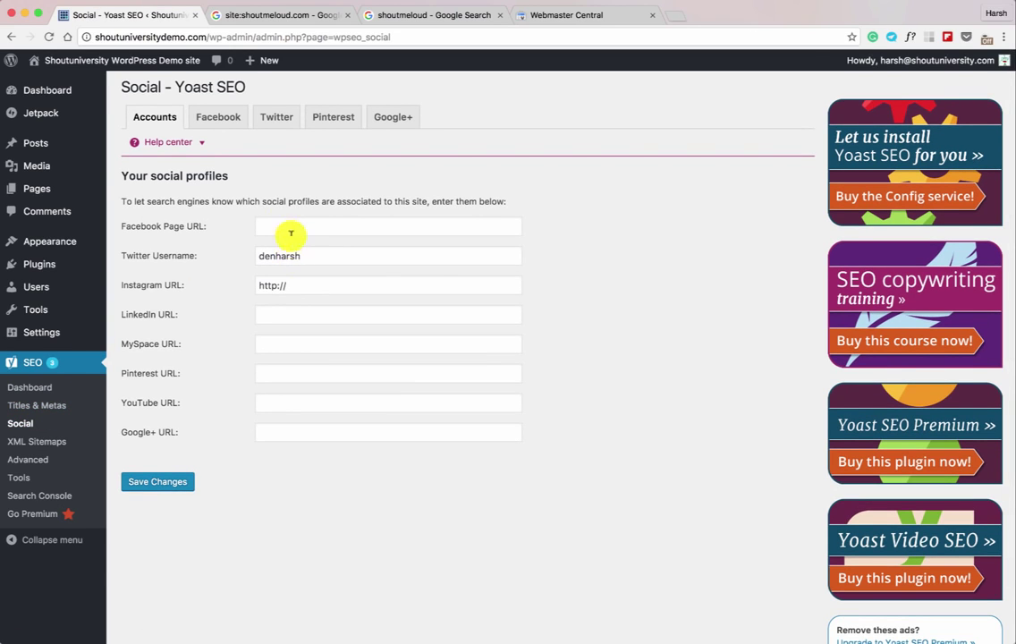
left_click(289, 223)
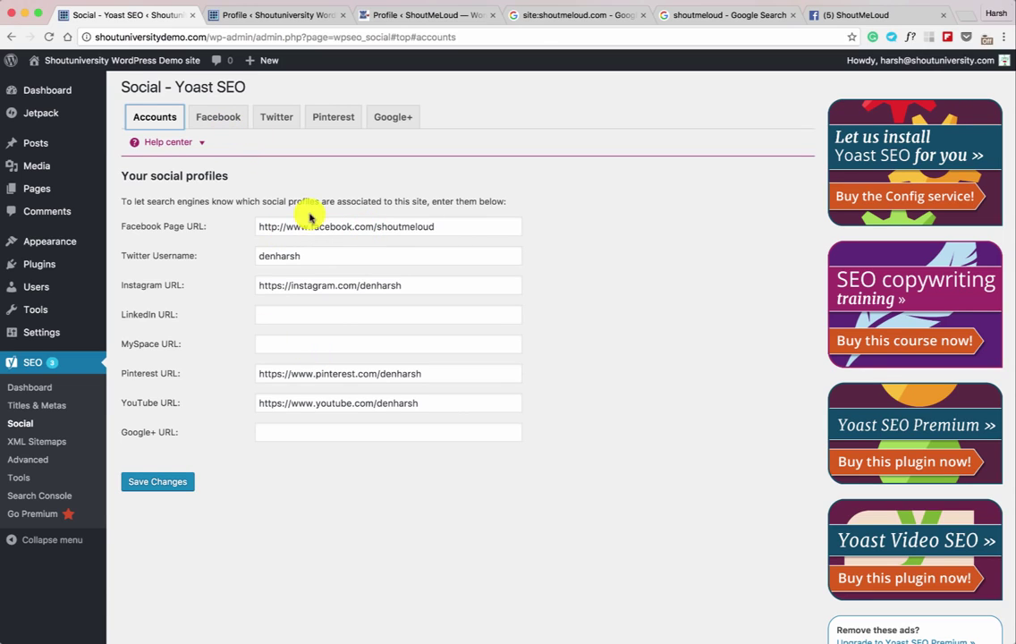
left_click_drag(424, 285, 270, 278)
left_click_drag(271, 227, 374, 336)
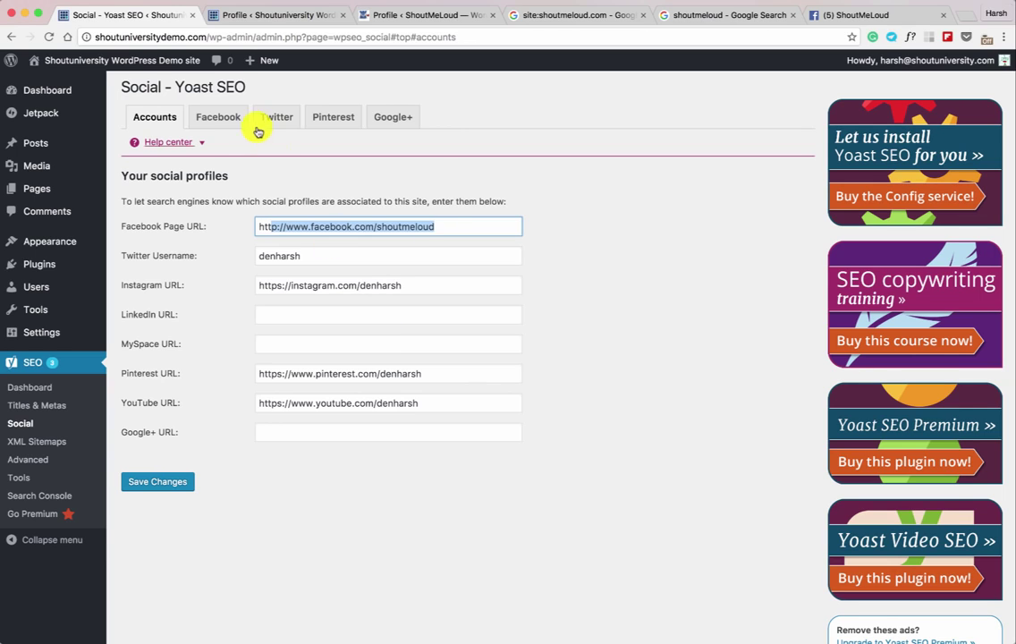
Examine the Facebook social settings: Open Graph meta data, front page image, title and description, default image, and Insights admin options
left_click(211, 119)
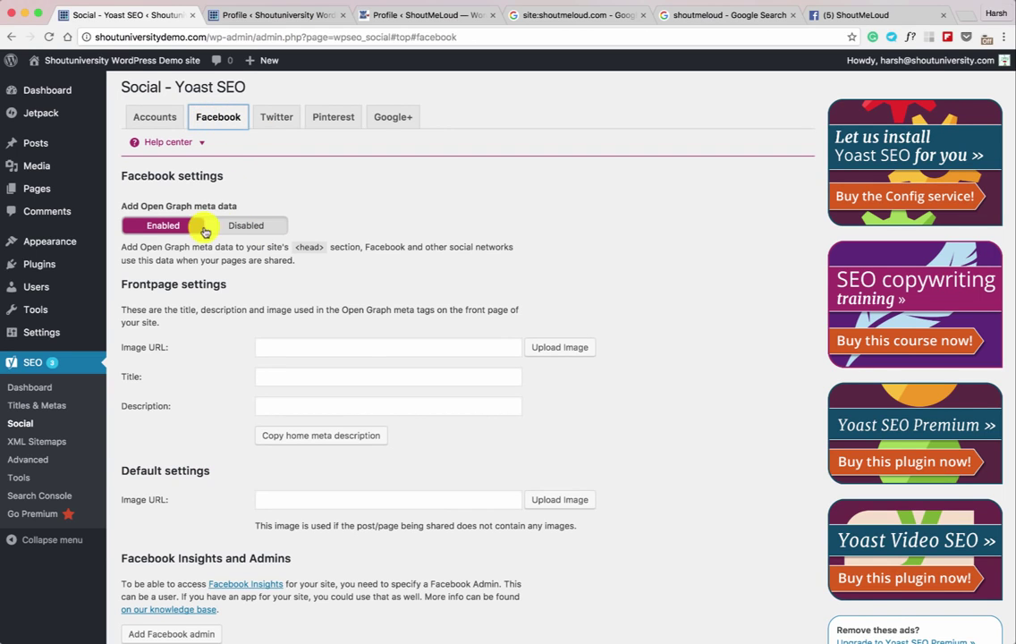
scroll(260, 237, "down", 1)
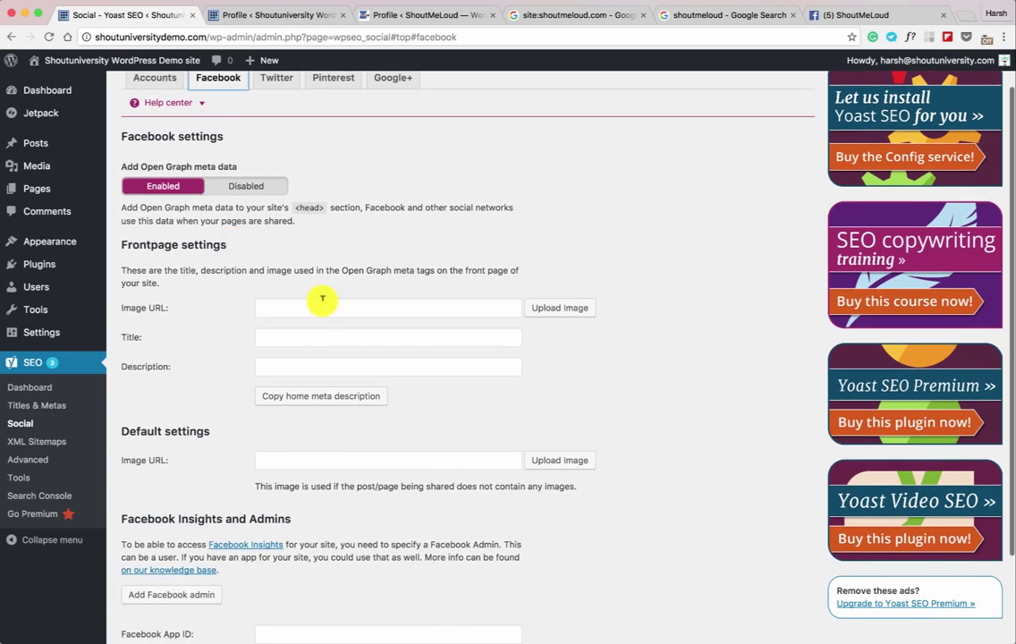
left_click(295, 304)
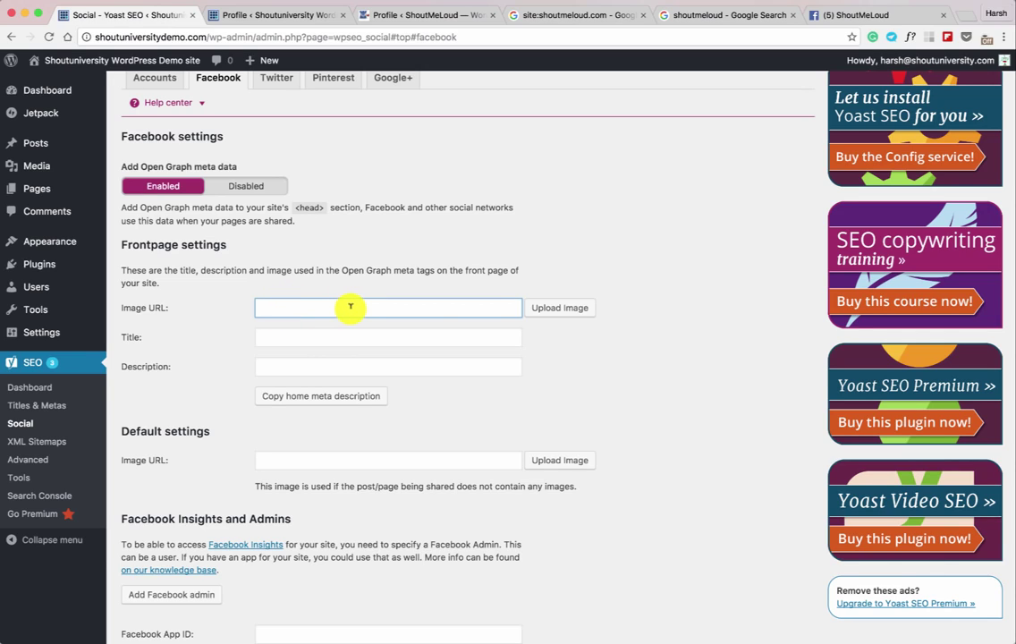
left_click(304, 335)
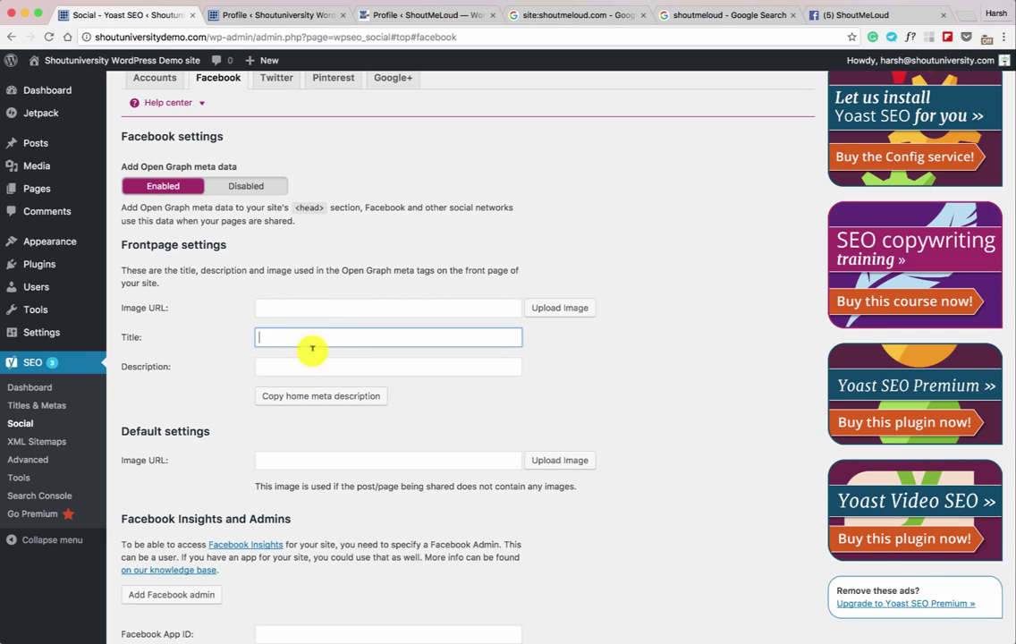
left_click(315, 395)
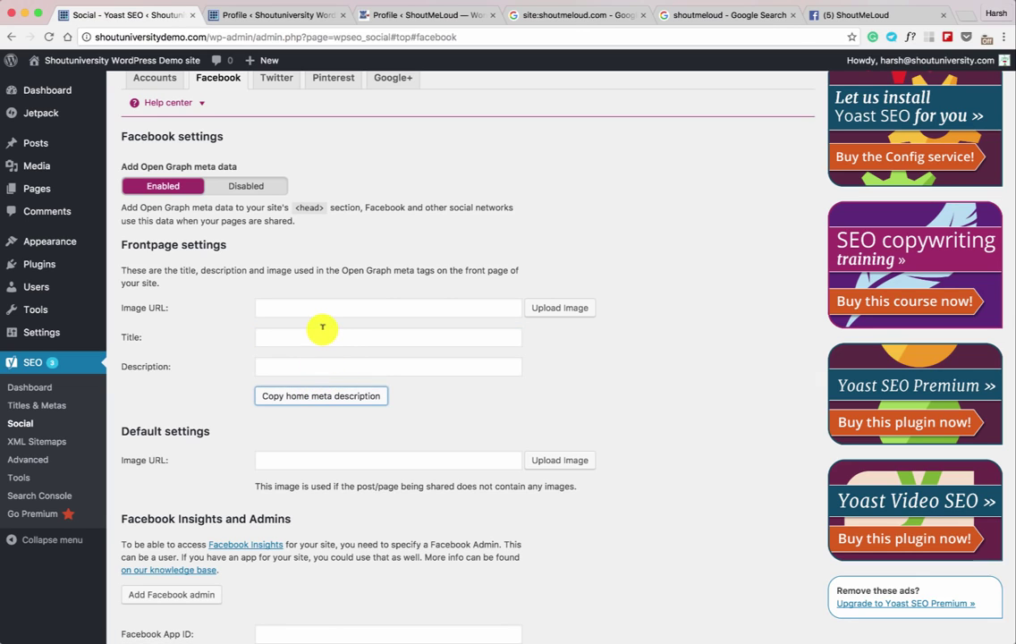
scroll(327, 322, "down", 3)
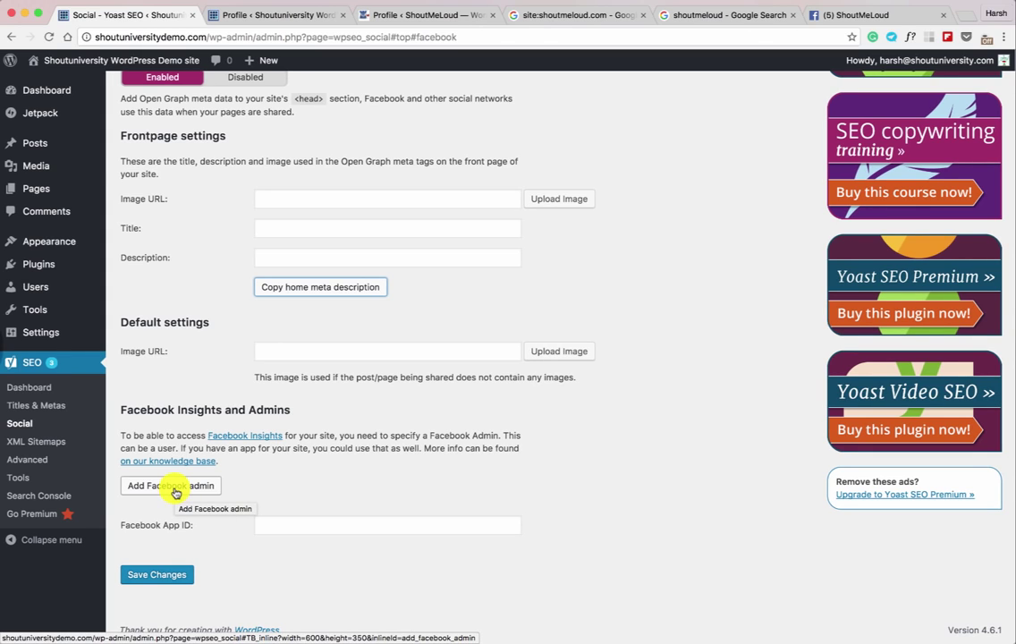
scroll(172, 441, "left", 5)
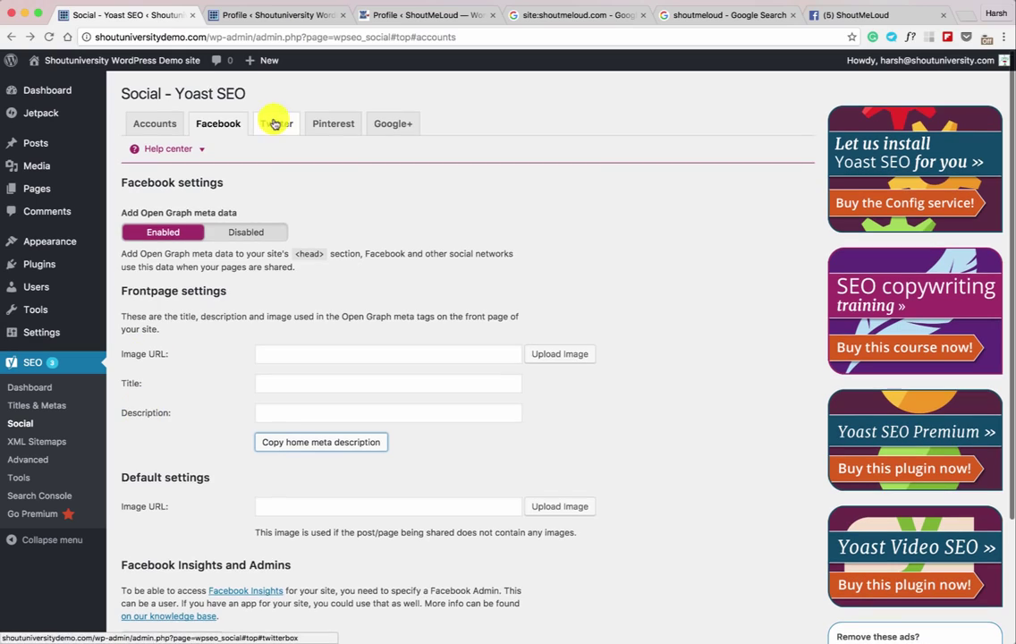
In the Twitter social settings, set the default card type to Summary with large image
left_click(274, 124)
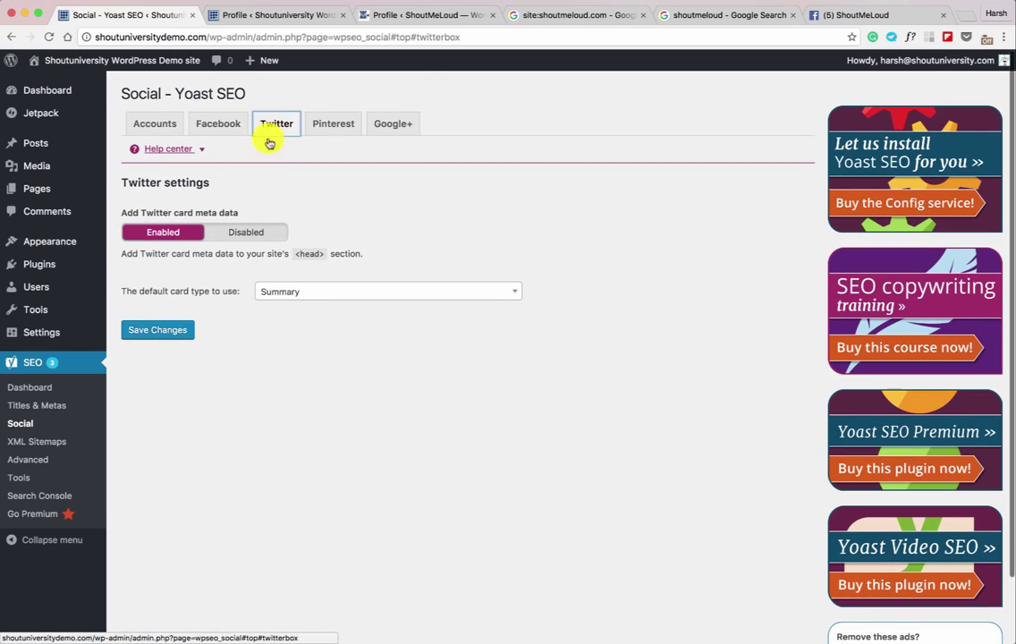
left_click(302, 295)
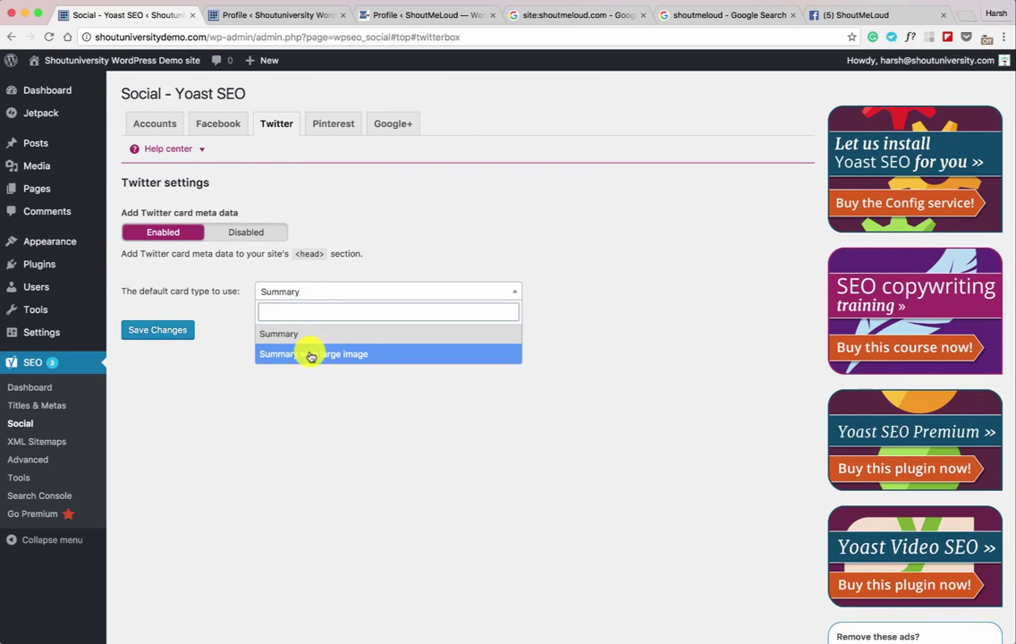
left_click(311, 352)
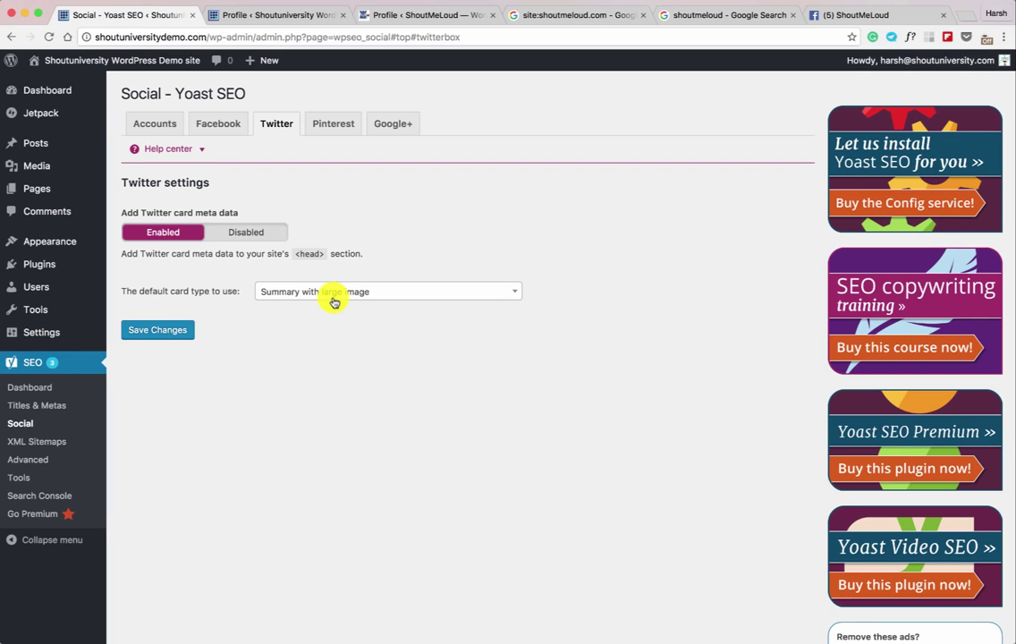
Review the Pinterest confirmation and Google Publisher Page settings, save the social settings, and return to the social profile accounts
left_click(342, 127)
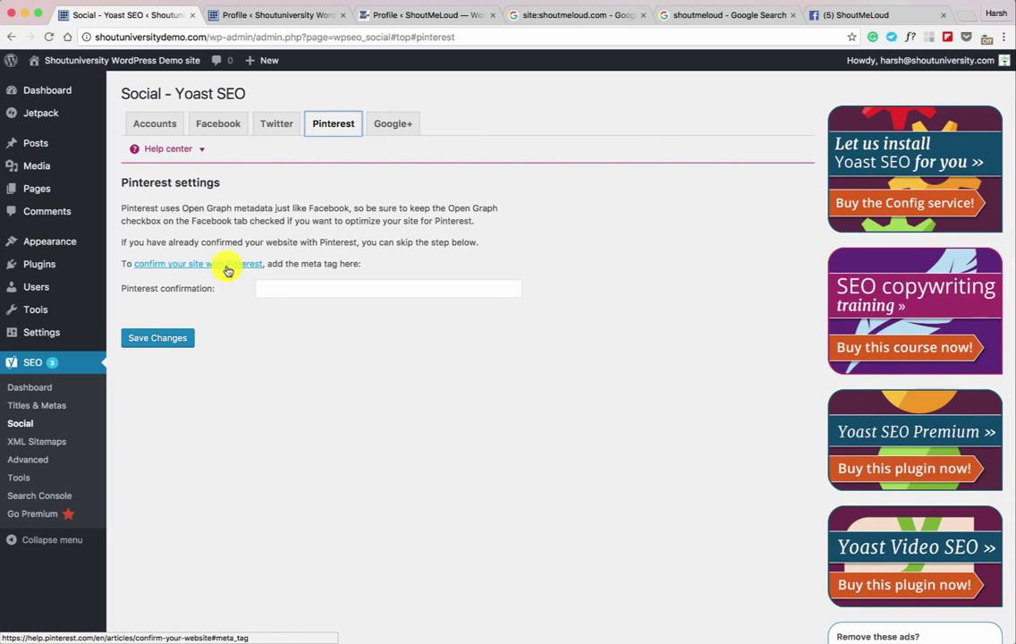
left_click(315, 288)
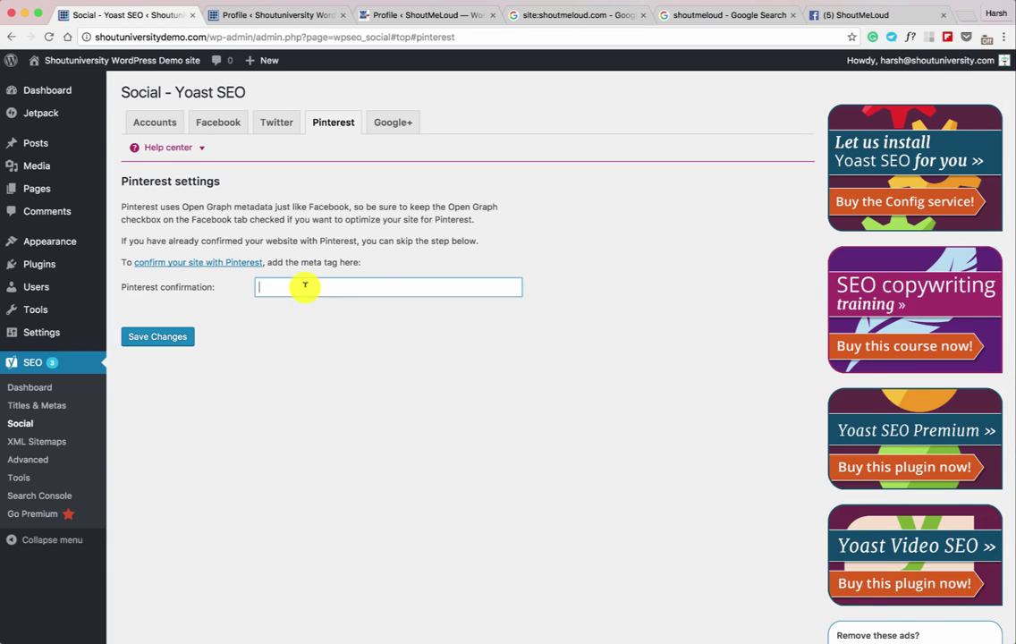
left_click(387, 126)
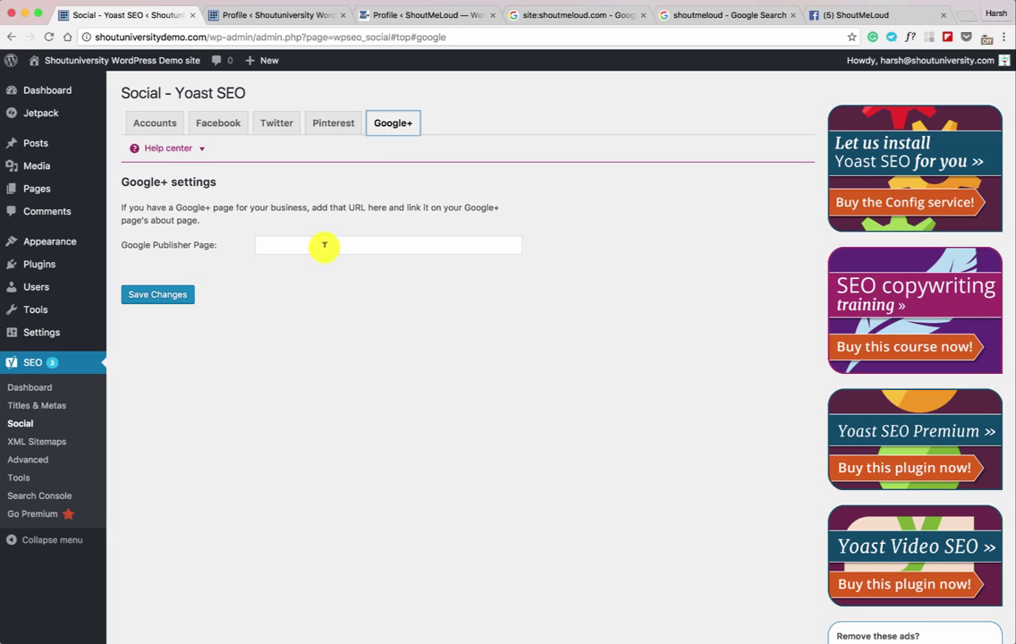
left_click(177, 297)
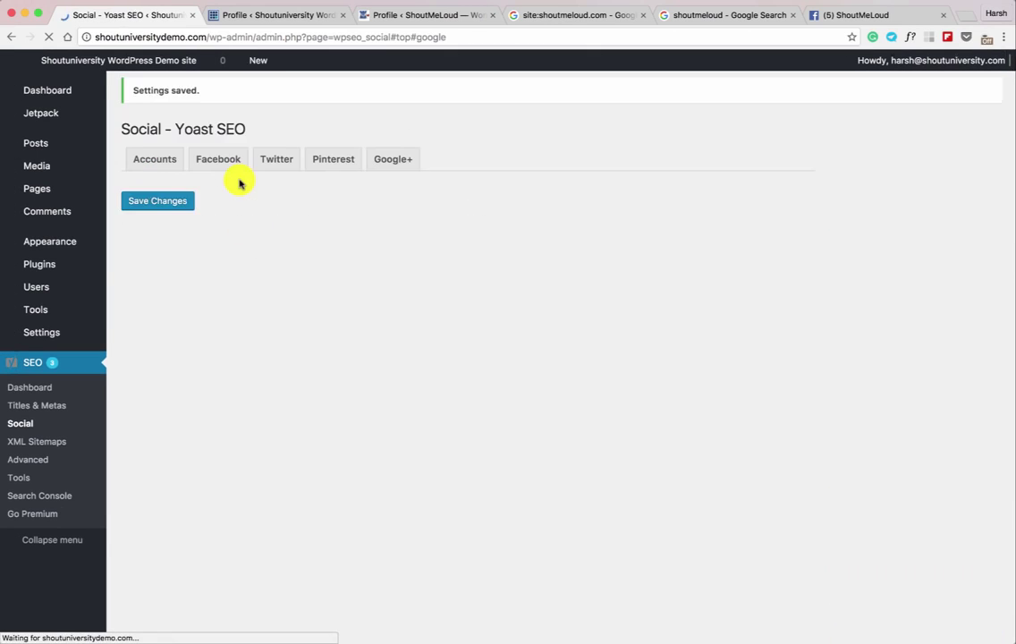
left_click(169, 166)
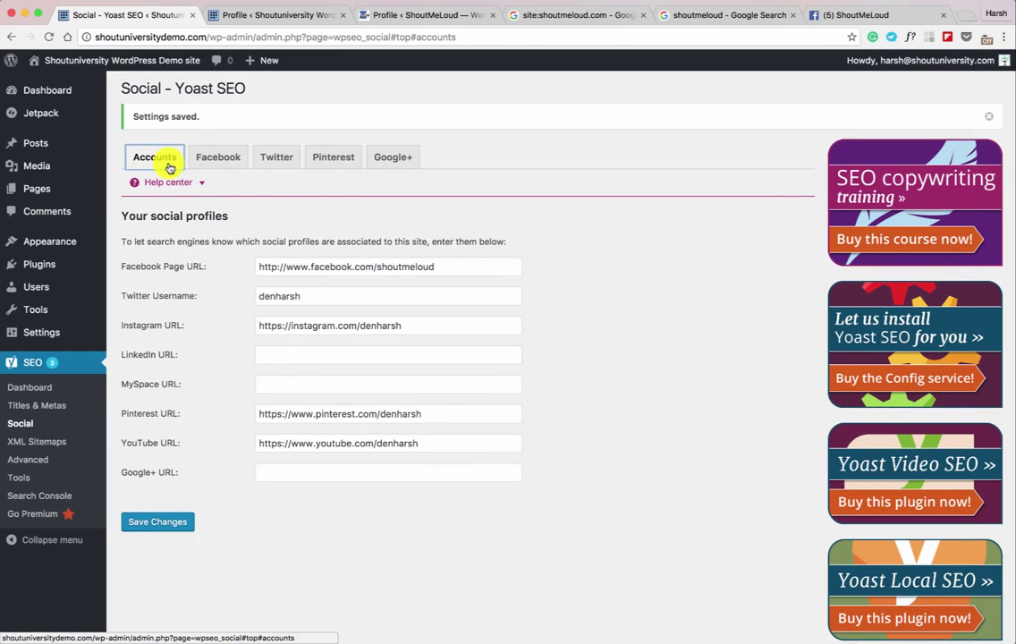
In the WordPress user profile's contact info, enter the site owner's Facebook profile URL
left_click(266, 19)
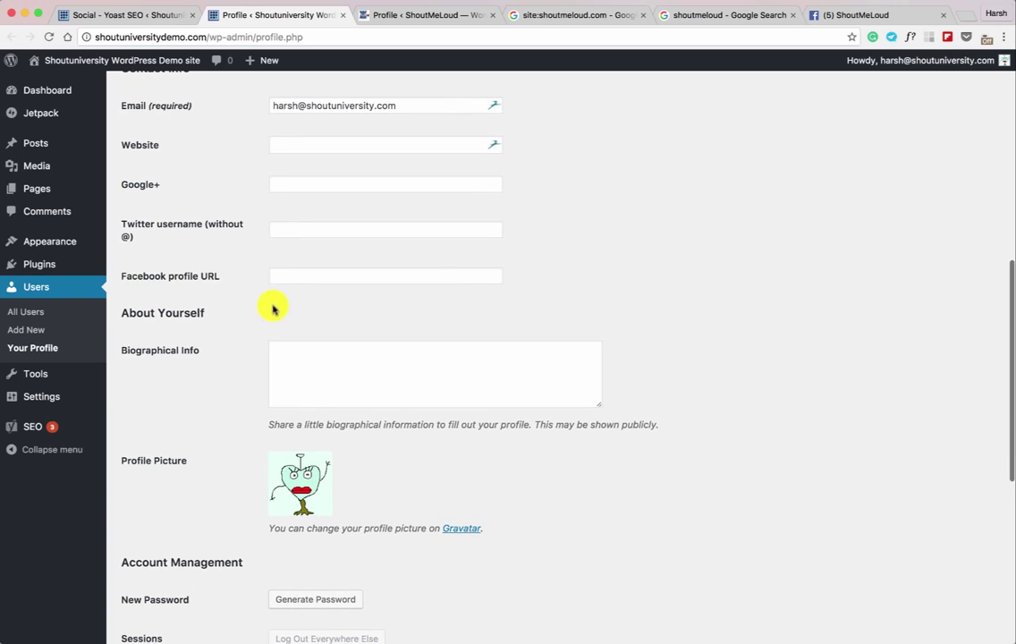
scroll(195, 340, "up", 2)
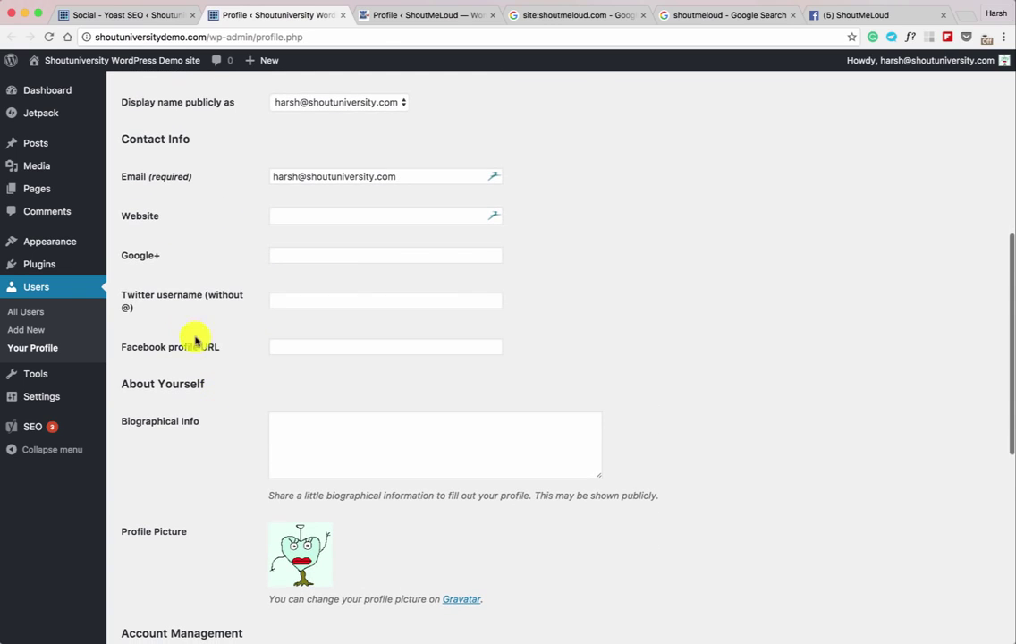
left_click(306, 343)
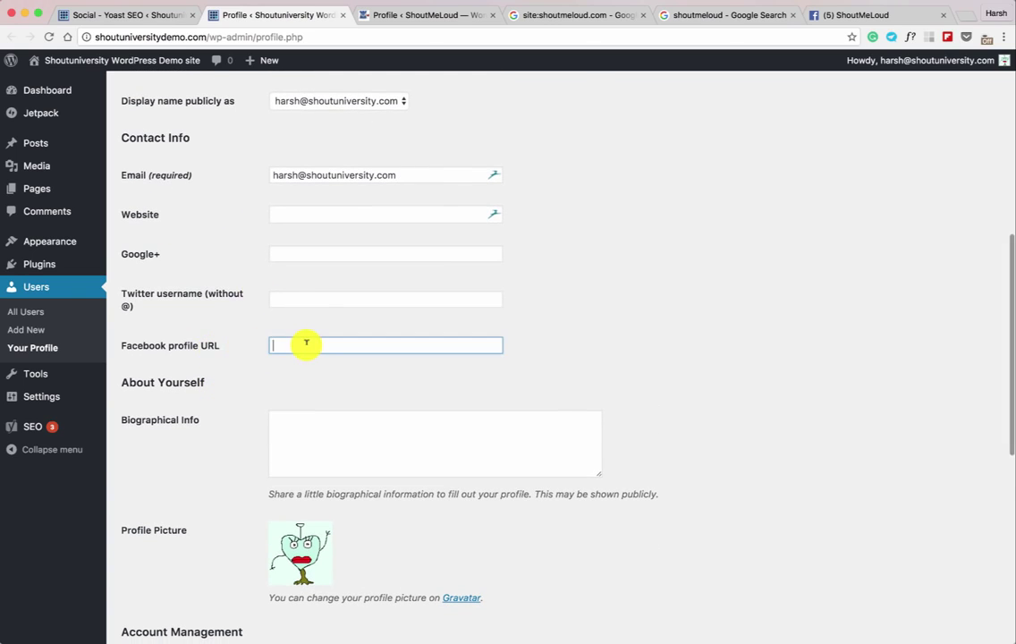
type("http://Facebook.com/denharsh")
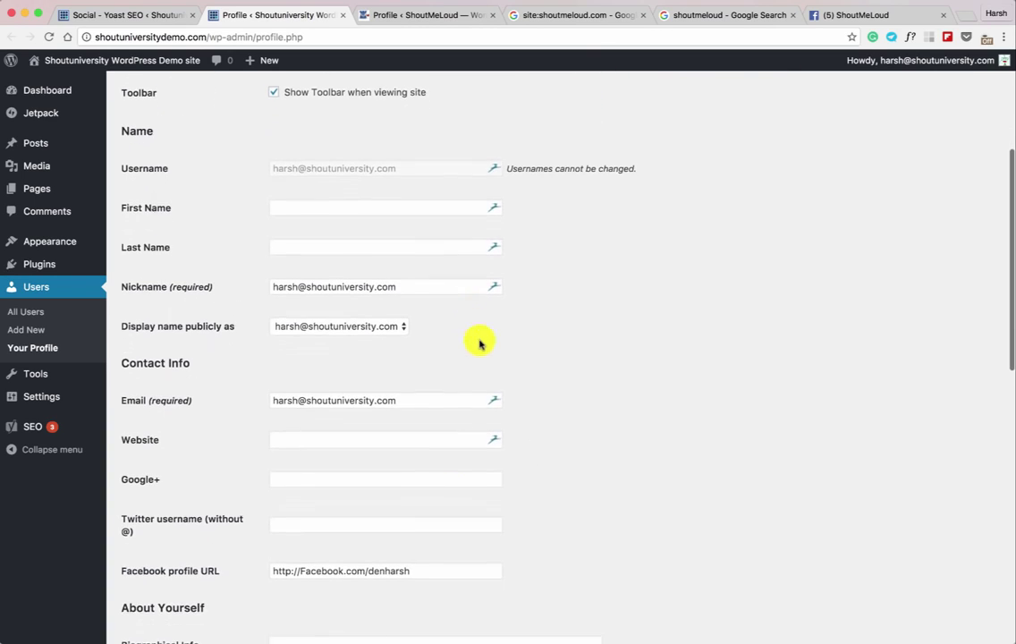
scroll(480, 345, "down", 1)
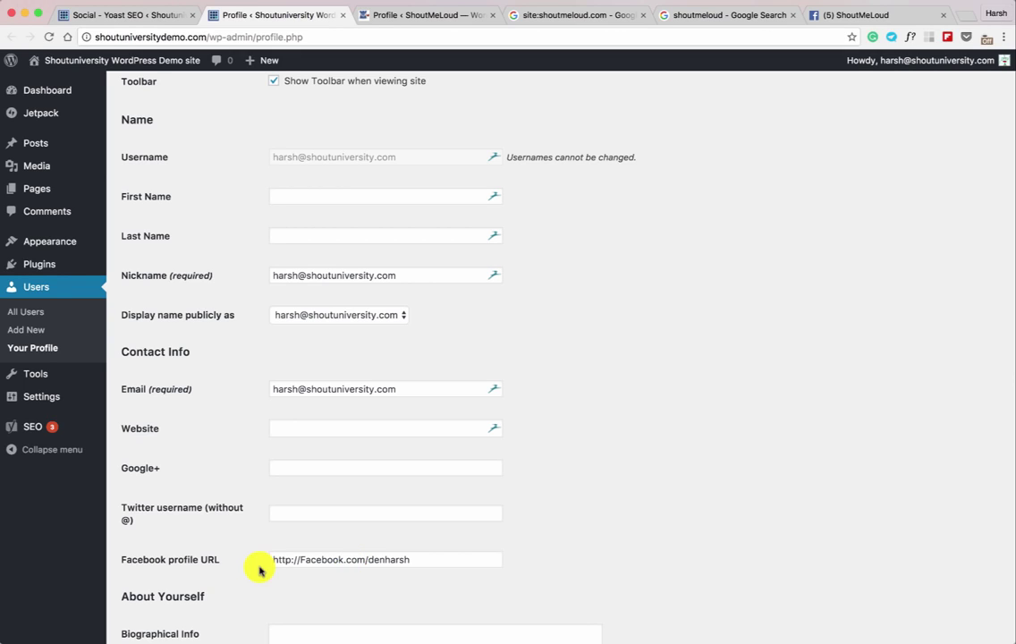
scroll(268, 568, "up", 1)
On the ShoutMeLoud Facebook page, examine the author byline and its profile preview on the shared Twitter tools article
left_click(841, 15)
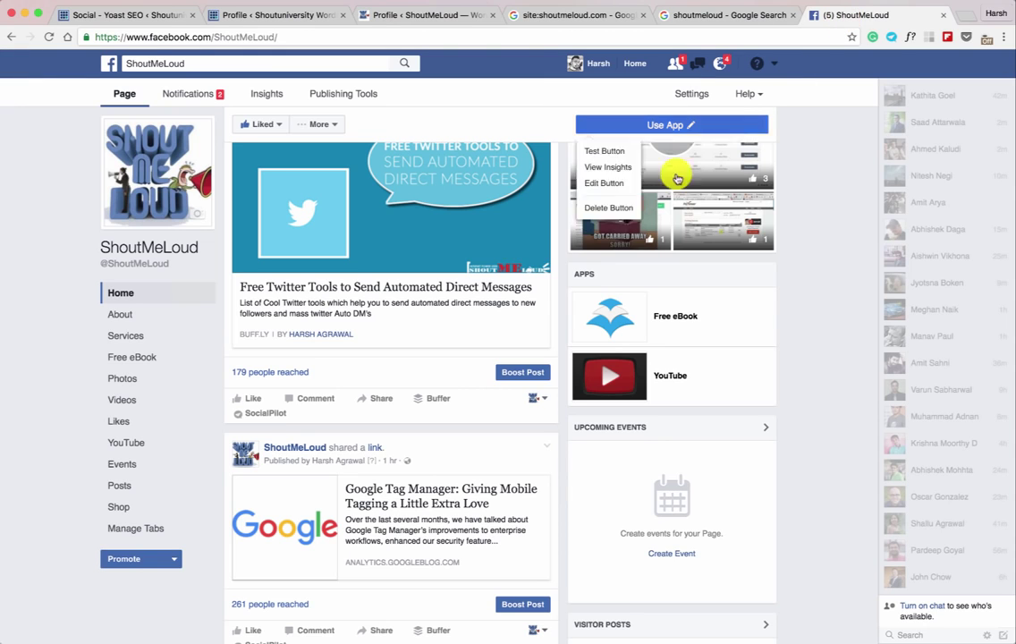
scroll(522, 263, "up", 3)
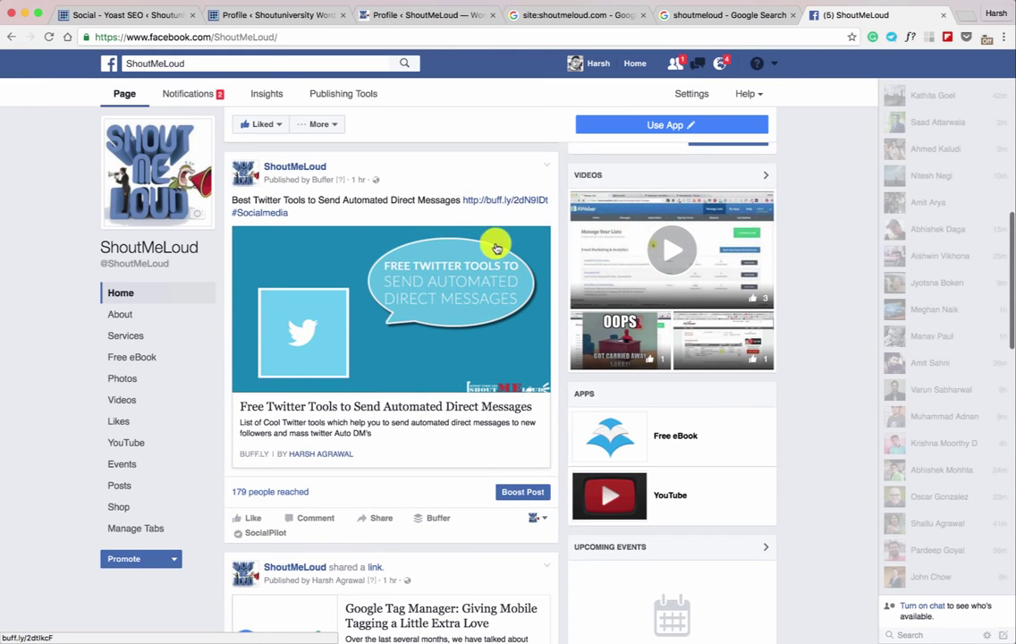
scroll(395, 241, "down", 1)
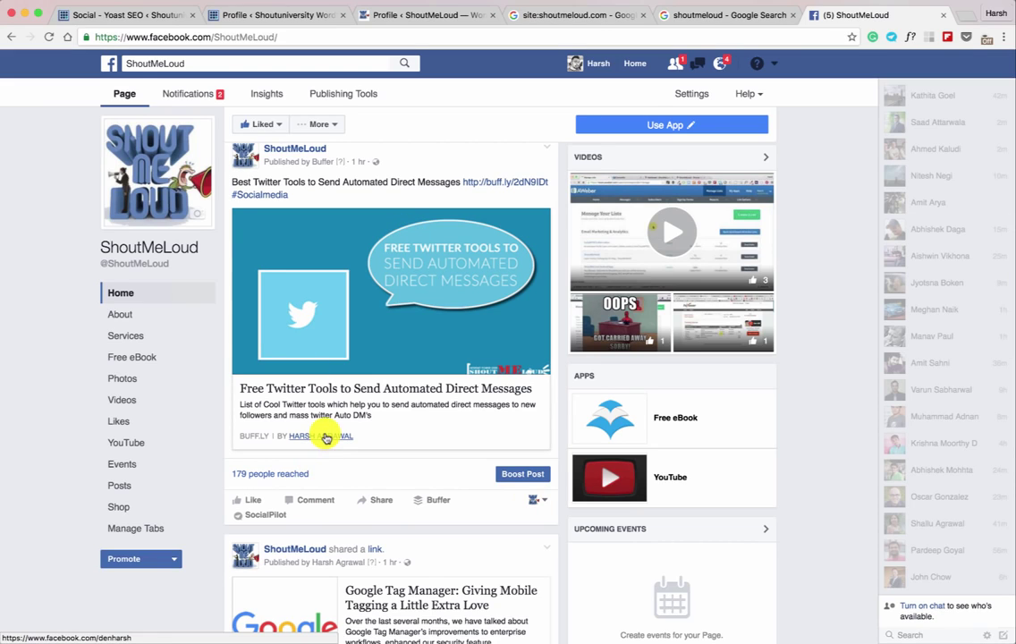
mouse_move(324, 439)
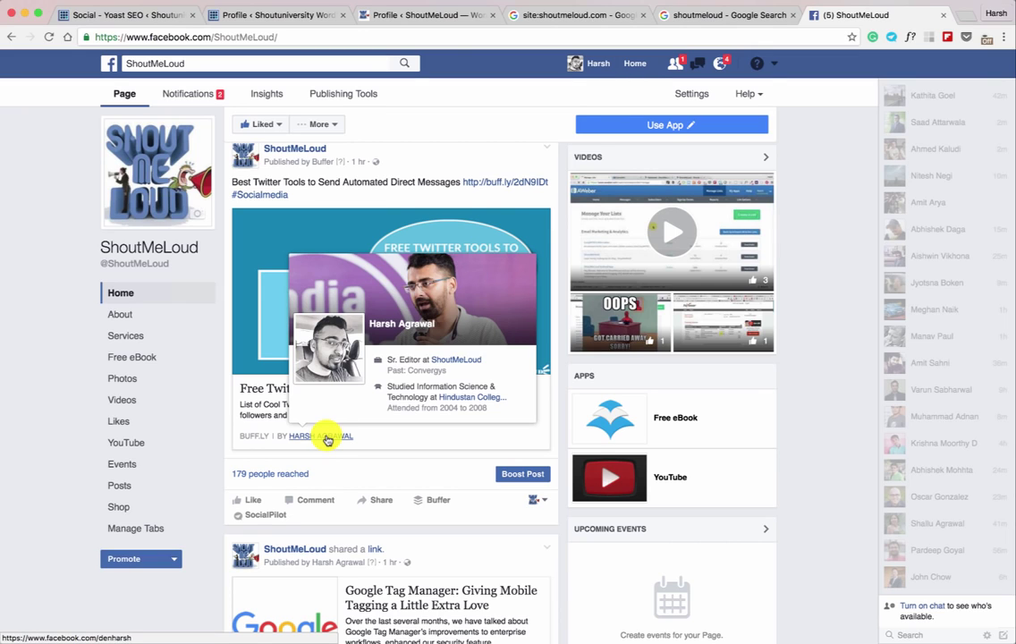
Update the WordPress user profile and return to the Yoast Social settings
left_click(263, 14)
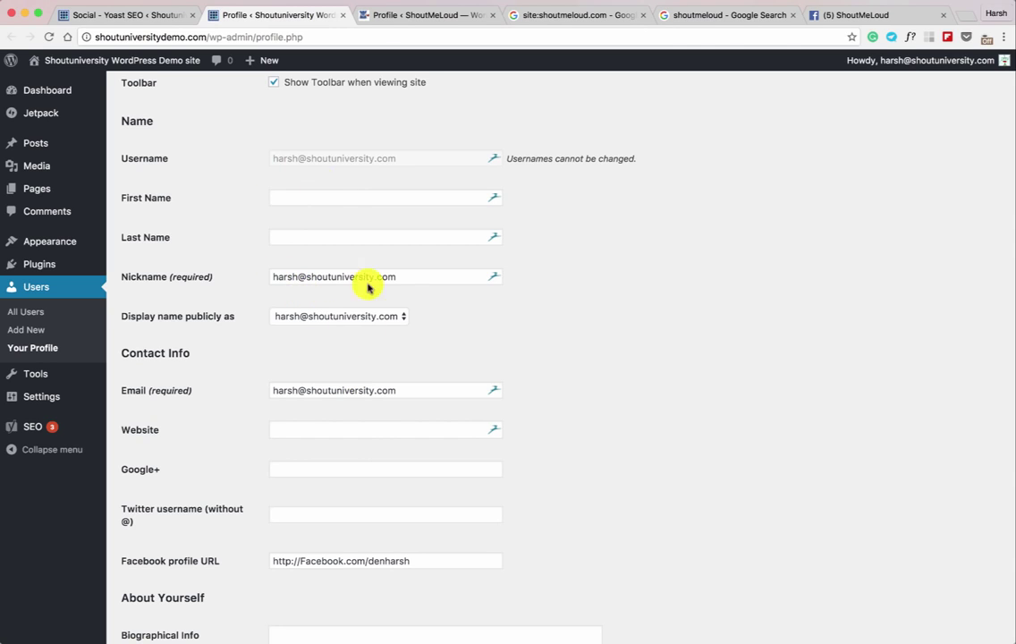
scroll(331, 553, "down", 10)
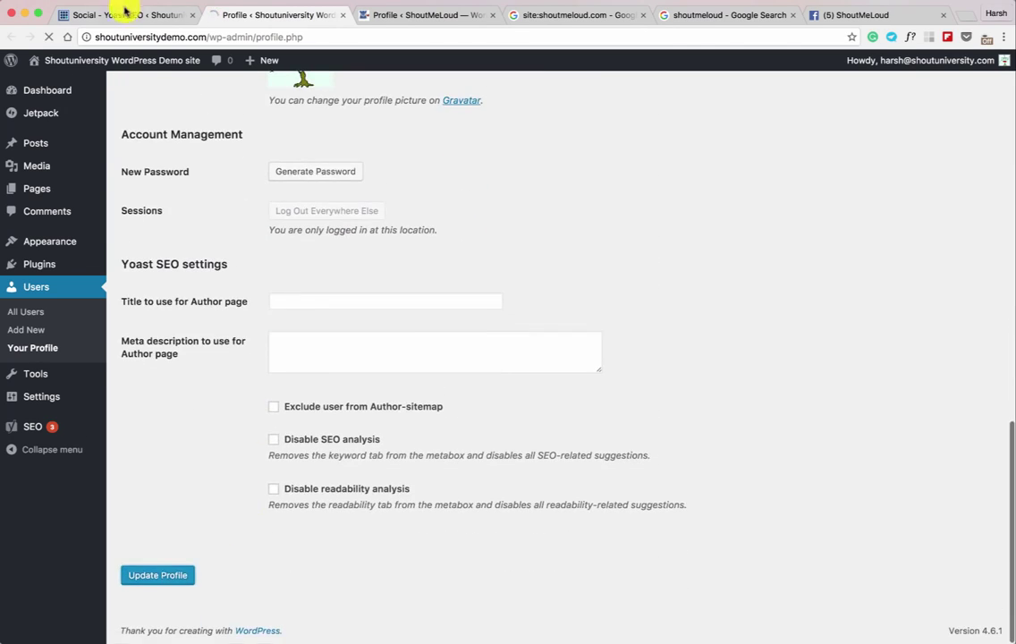
left_click(115, 13)
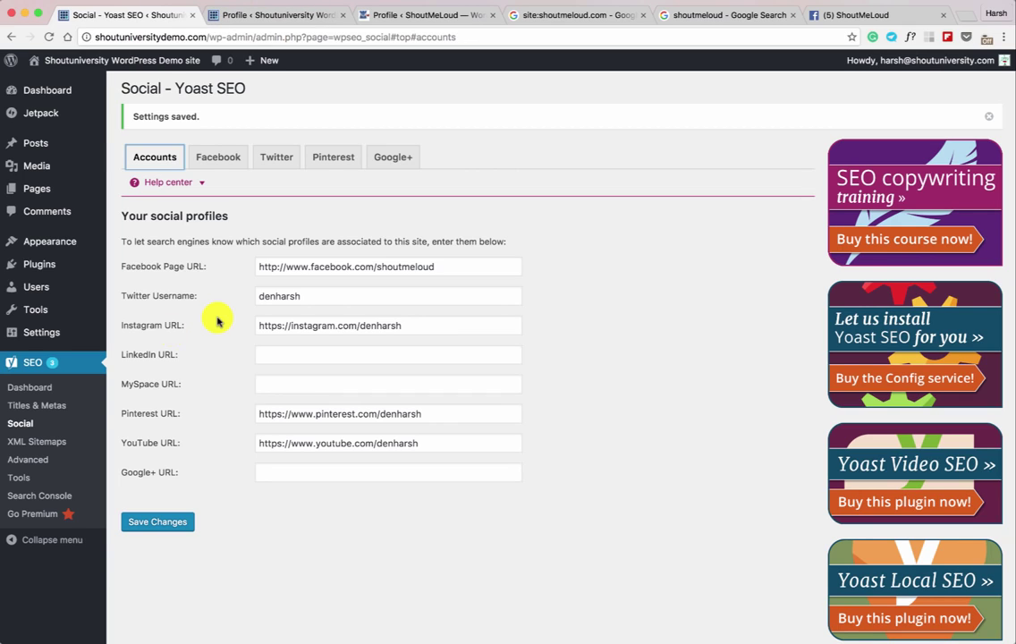
Open the XML Sitemaps settings, keep the sitemap functionality enabled, and review the post types and excluded posts
left_click(55, 443)
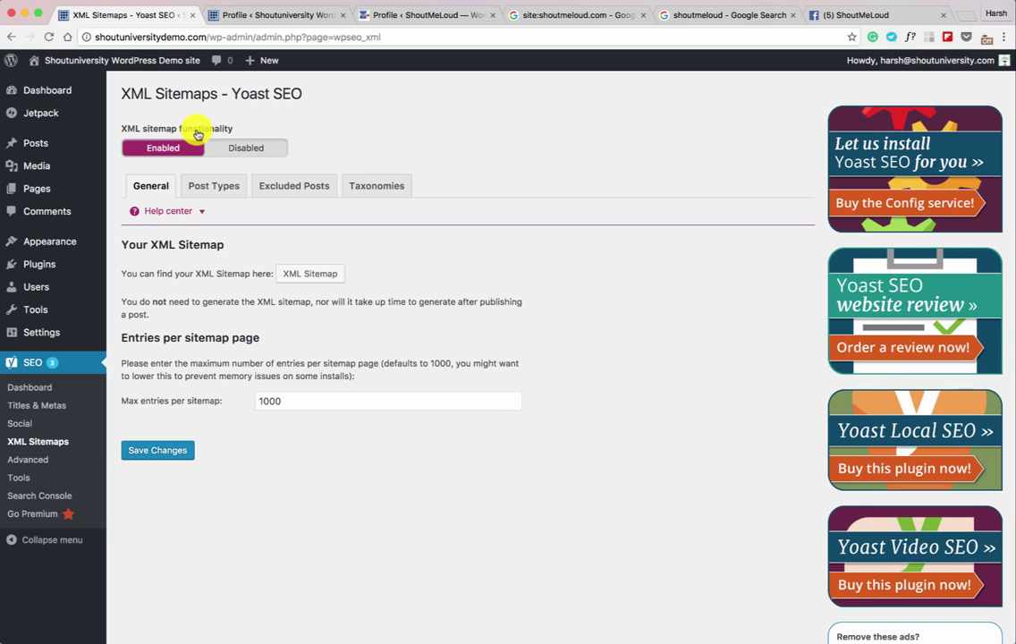
left_click(247, 149)
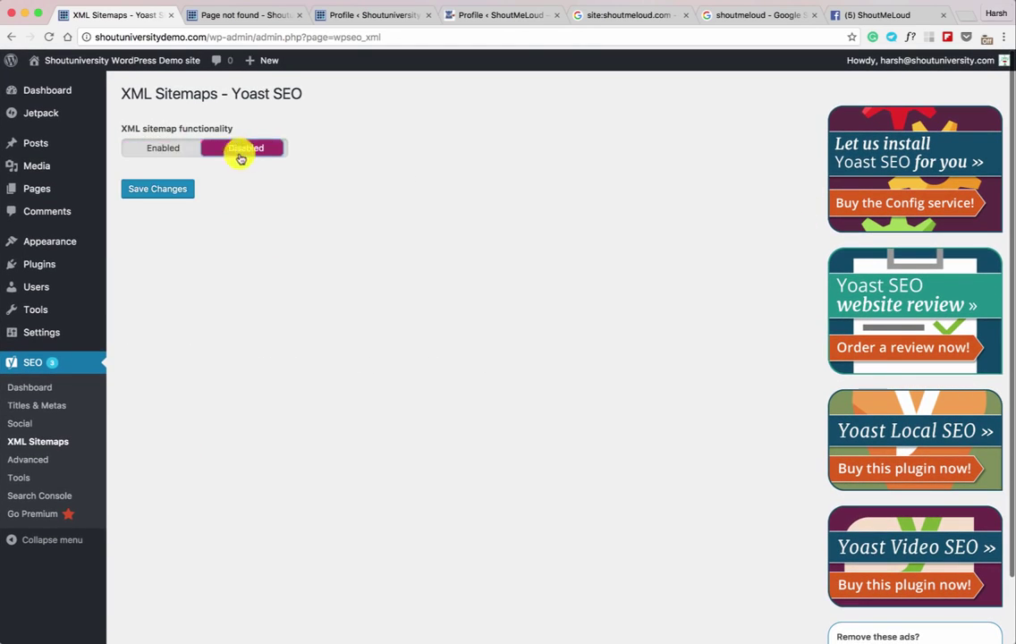
left_click(164, 148)
left_click(226, 184)
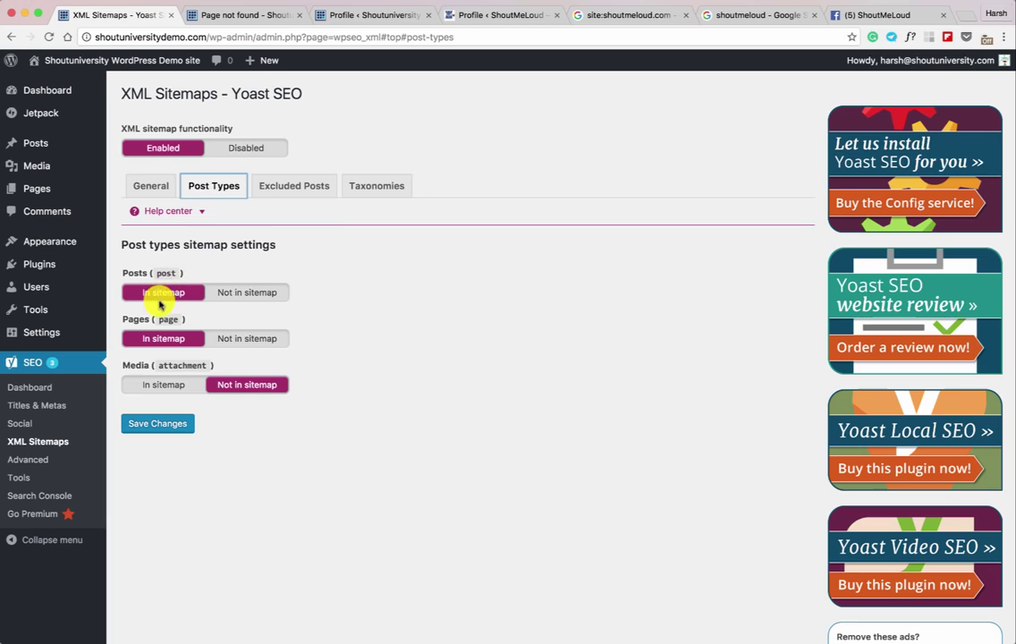
left_click(269, 188)
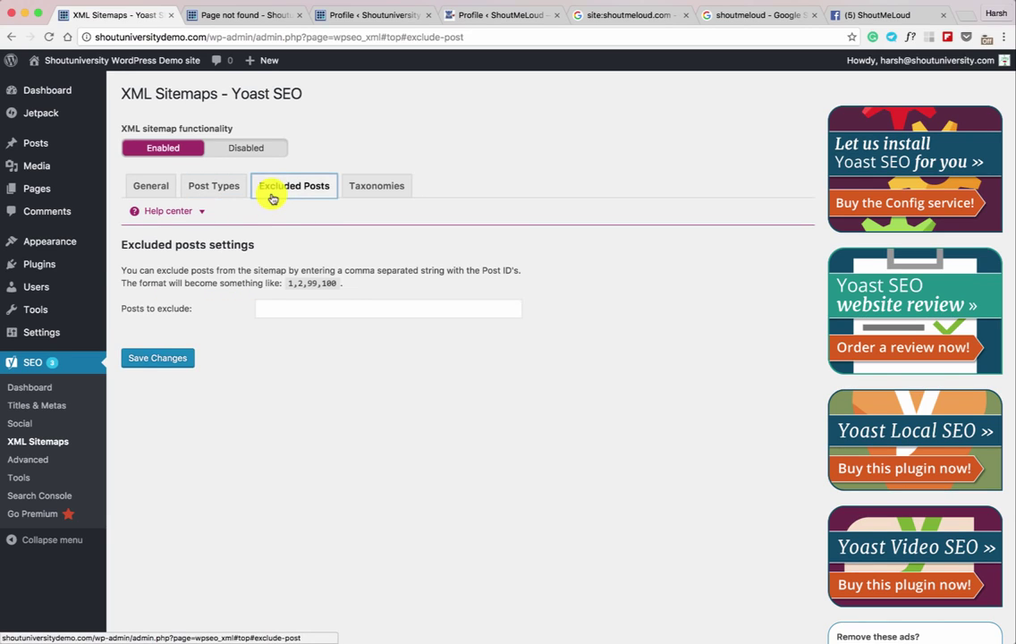
Set the Tags and Format taxonomies to Not in sitemap, check the post types, and save the changes
left_click(358, 186)
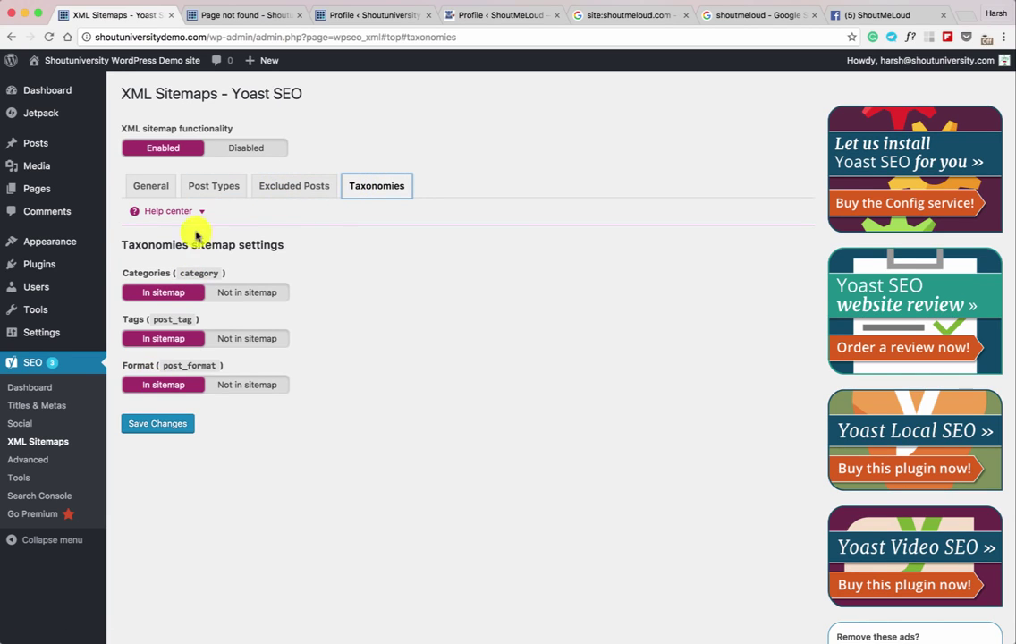
left_click(234, 385)
left_click(239, 338)
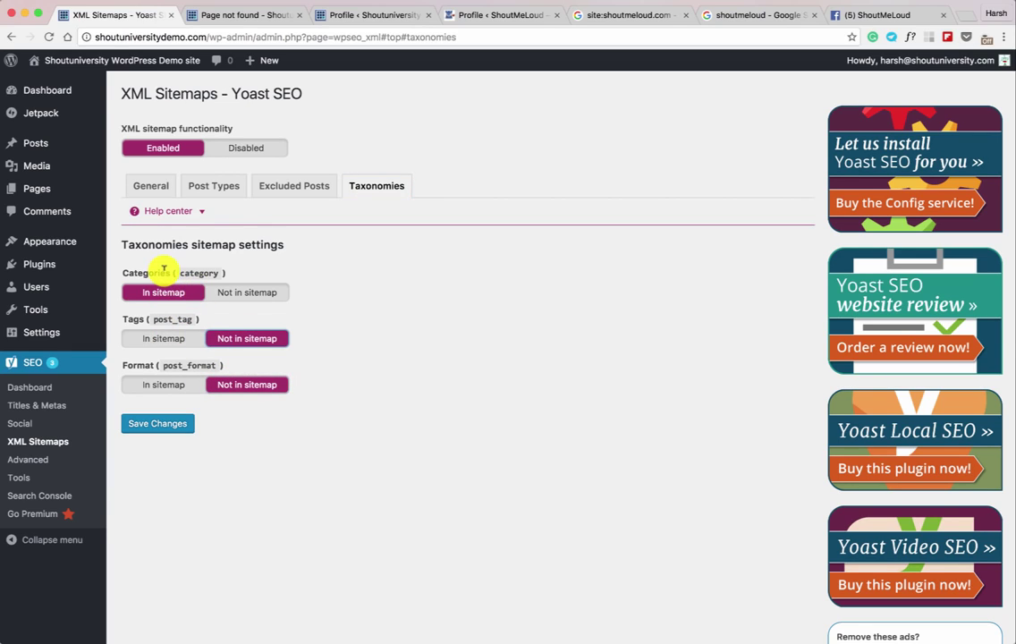
left_click(213, 190)
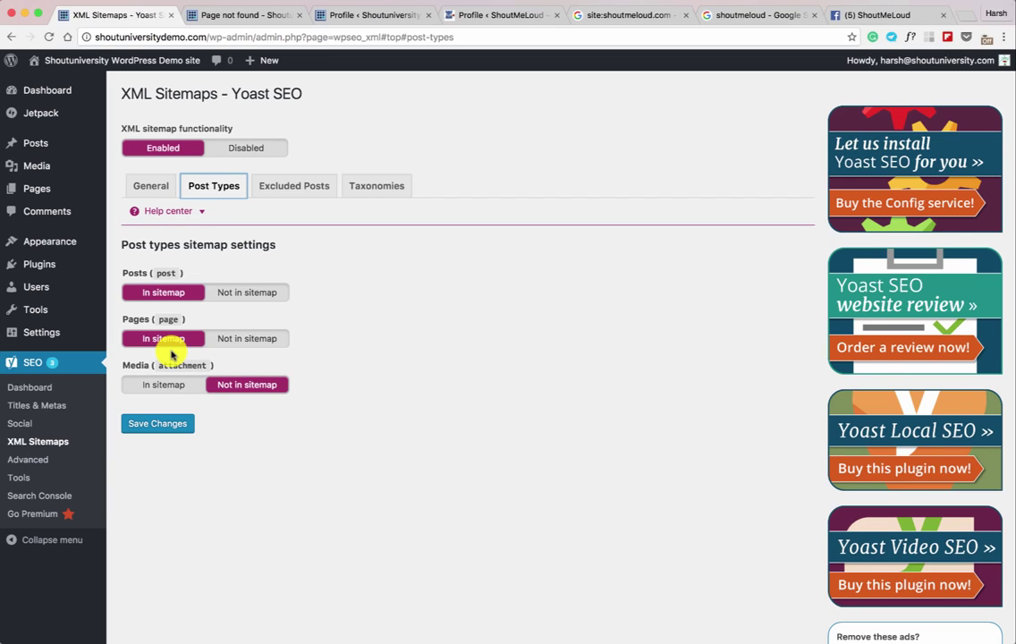
left_click(161, 425)
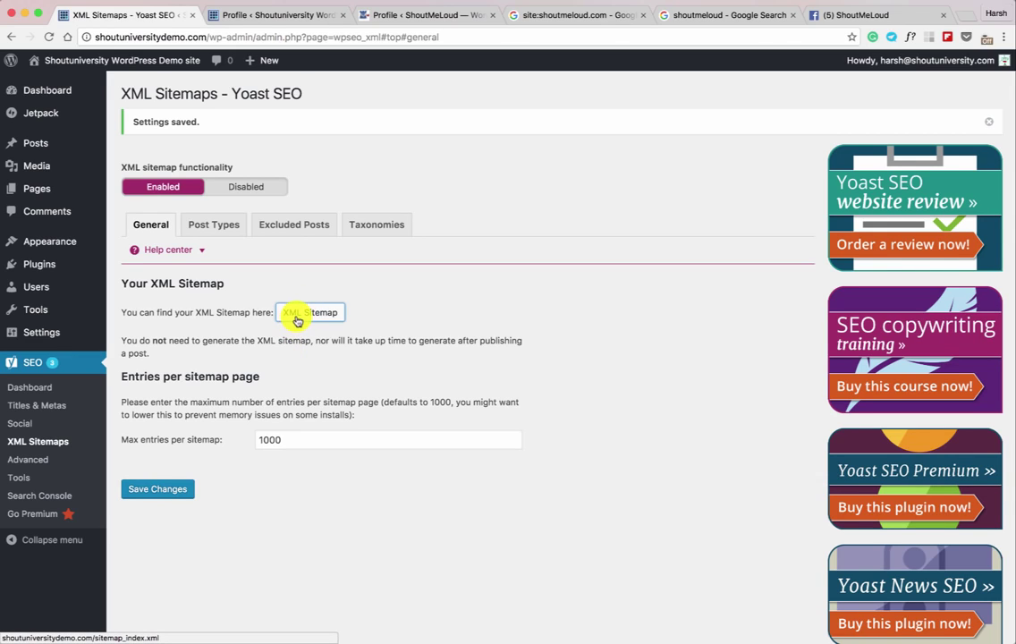
scroll(295, 319, "down", 1)
triple_click(308, 307)
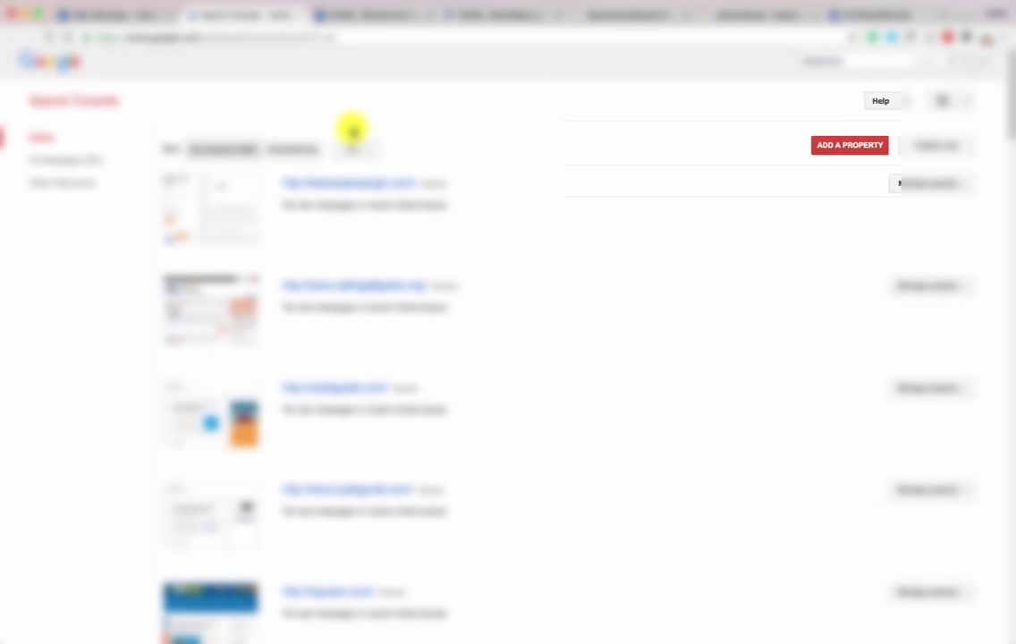
scroll(352, 131, "up", 1)
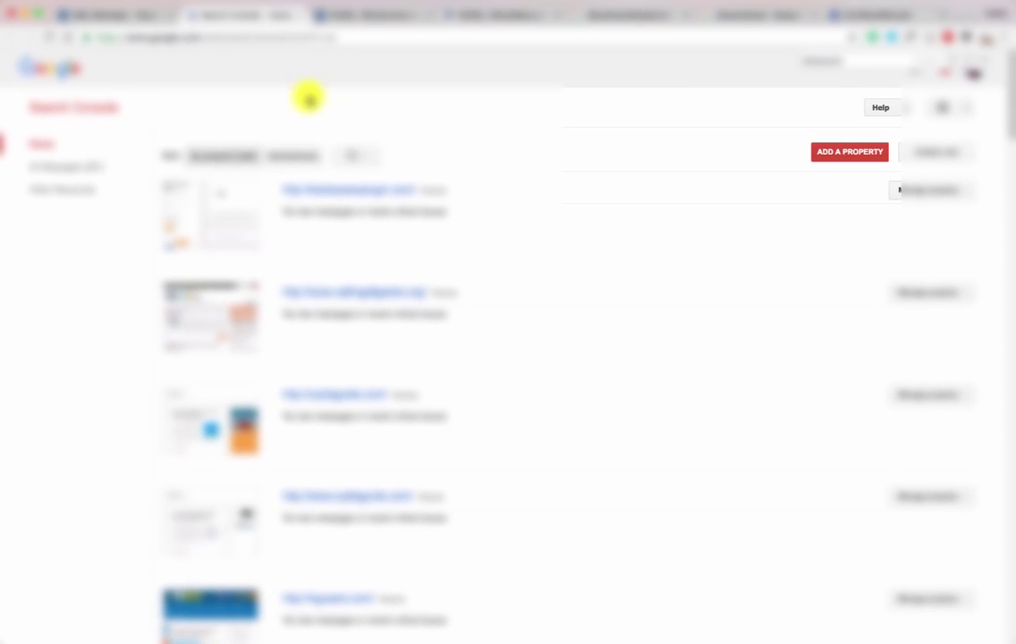
left_click(838, 154)
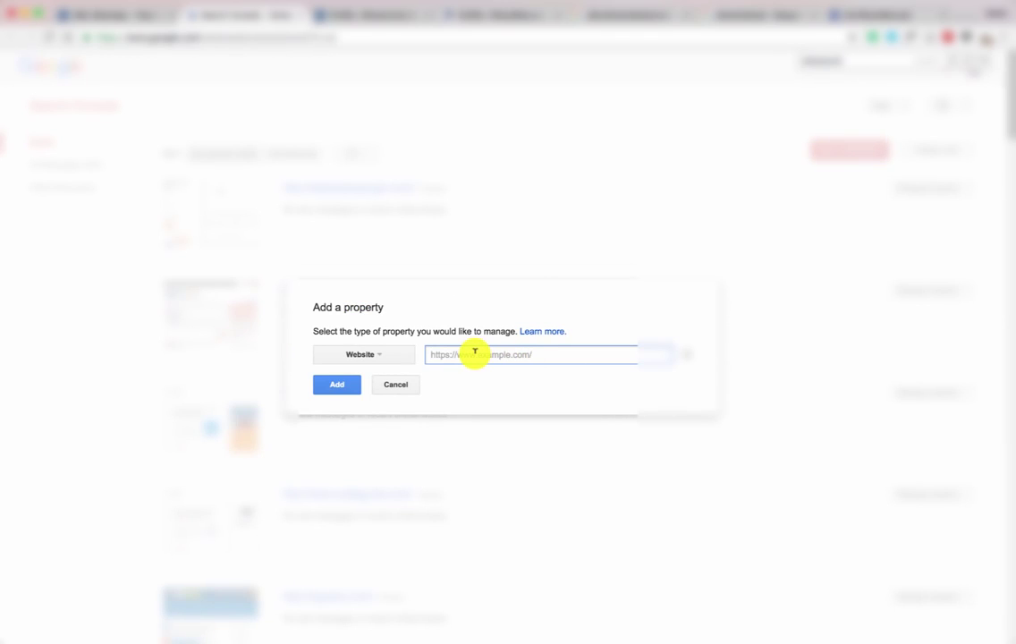
left_click(148, 13)
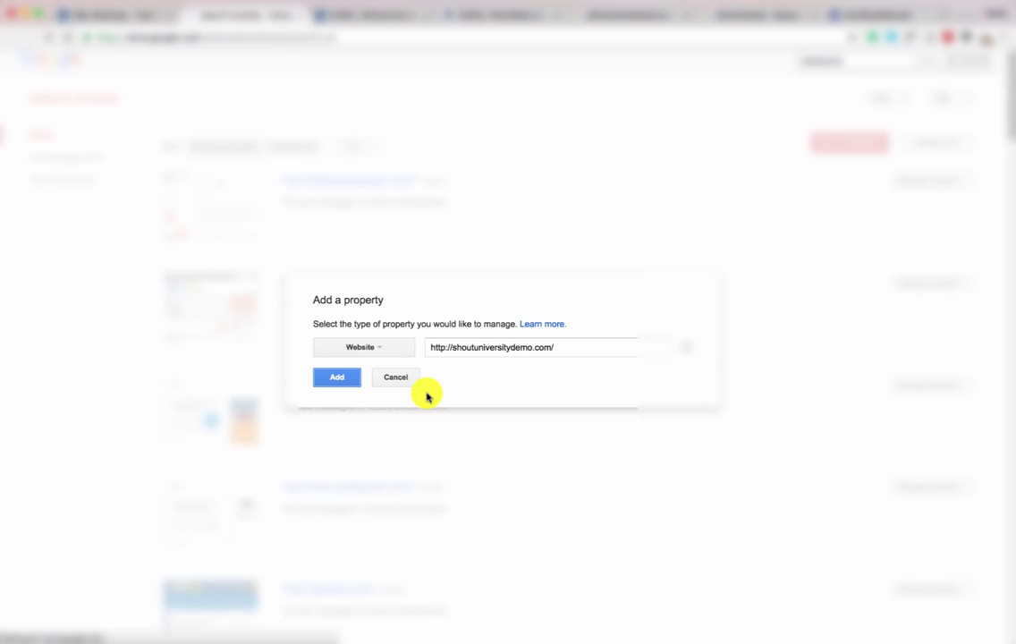
key("Return")
Verify ownership of the site with the HTML tag method and continue to its Search Console dashboard
left_click(33, 330)
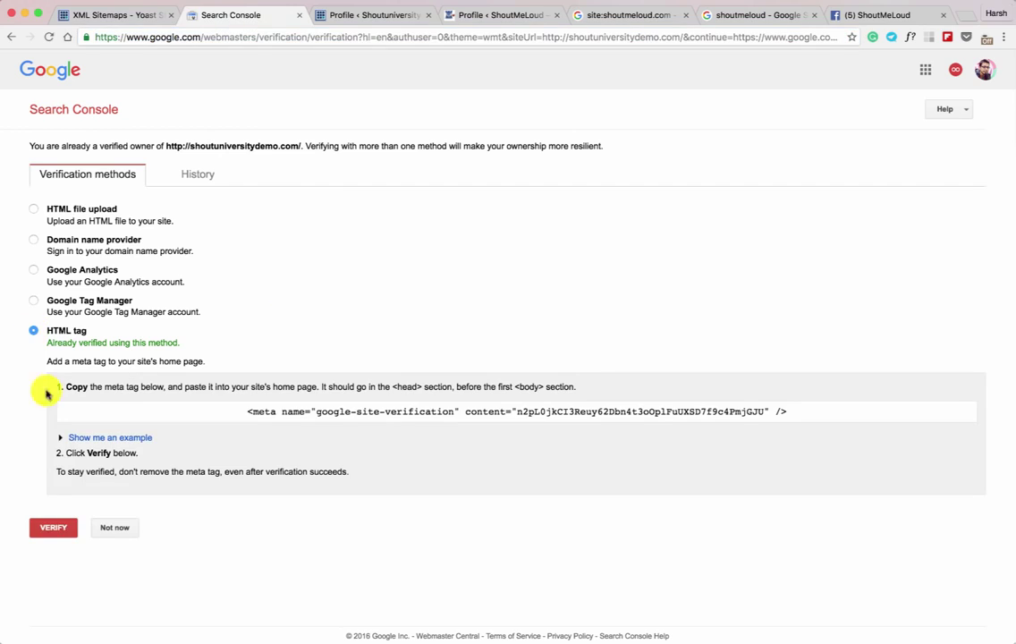
left_click(54, 525)
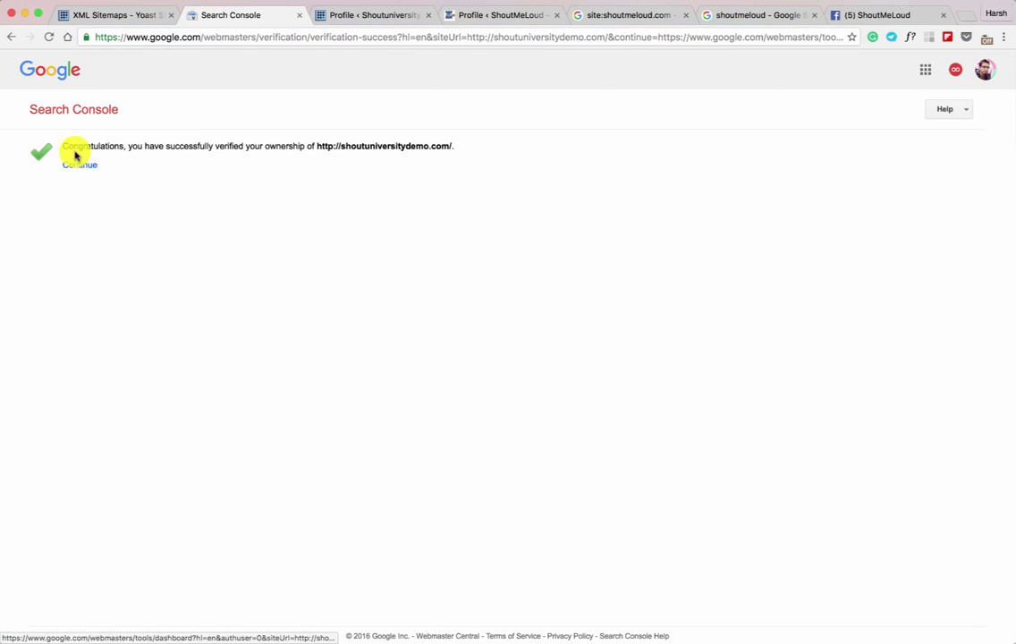
left_click(98, 168)
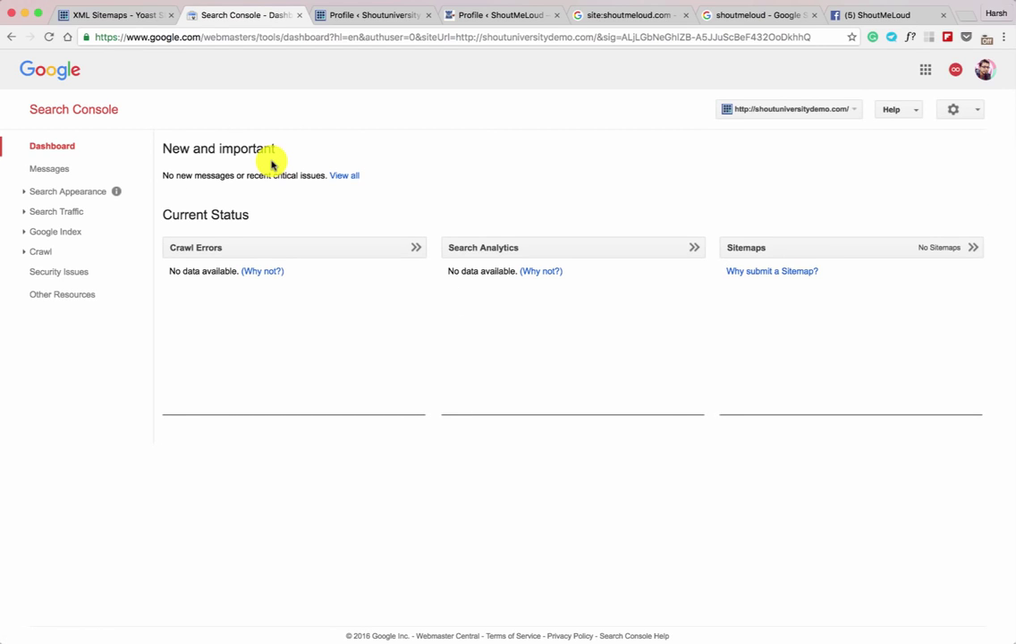
Open the site's Sitemaps page in Search Console and bring up the form for adding a sitemap
left_click(751, 248)
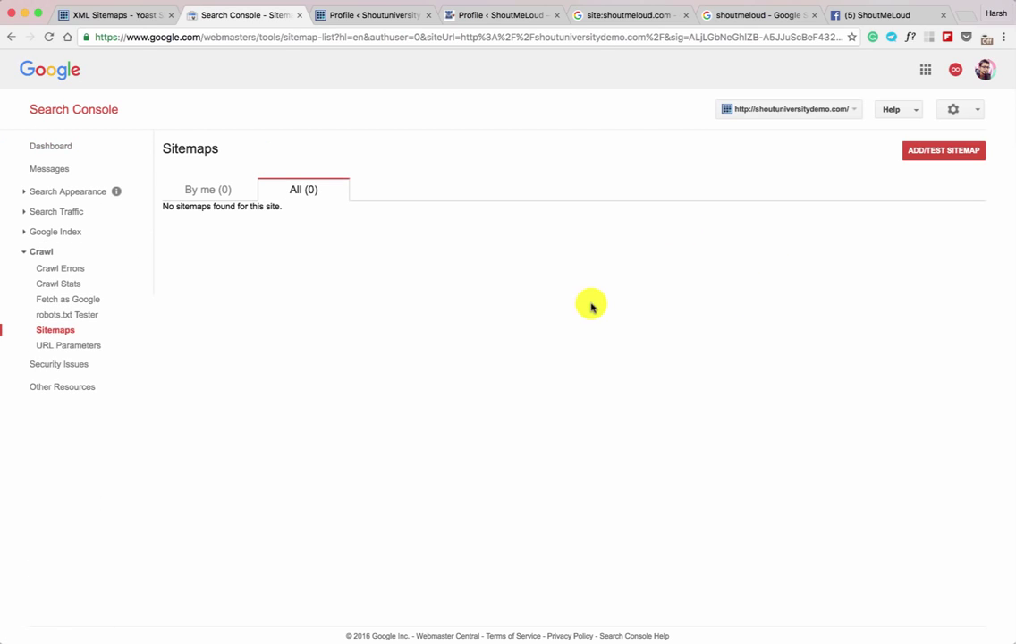
left_click(924, 151)
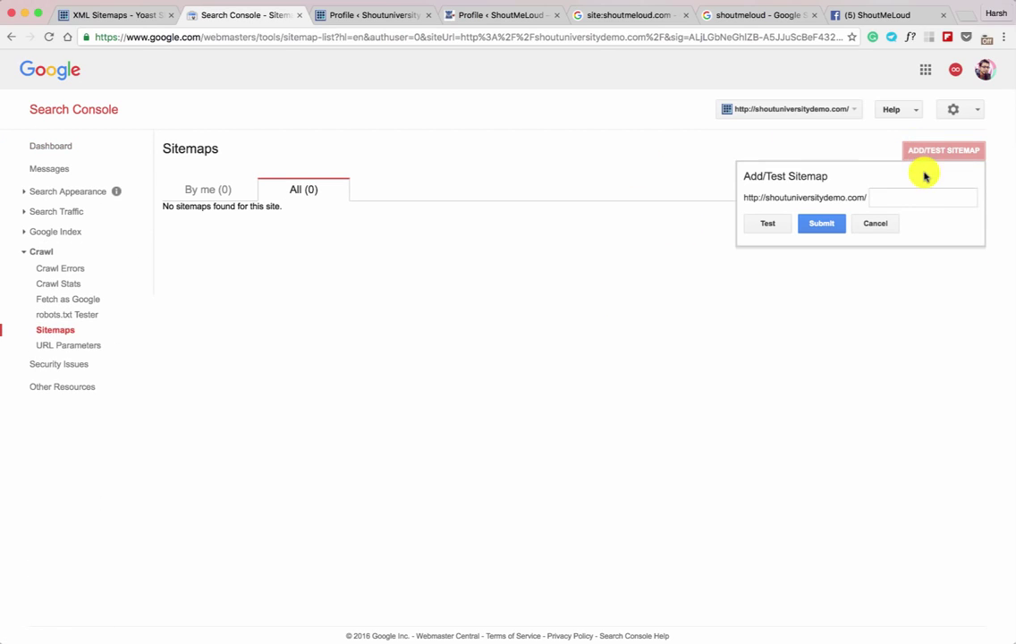
Switch to the WordPress admin, publish a new post titled demo, and close its editor
left_click(105, 19)
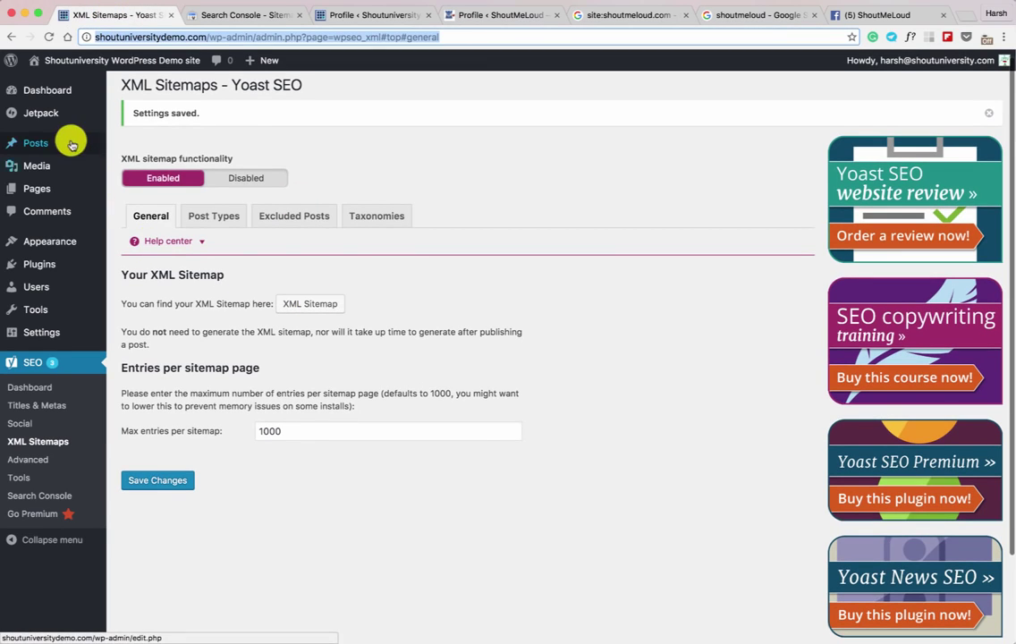
mouse_move(89, 145)
left_click(136, 162, "super")
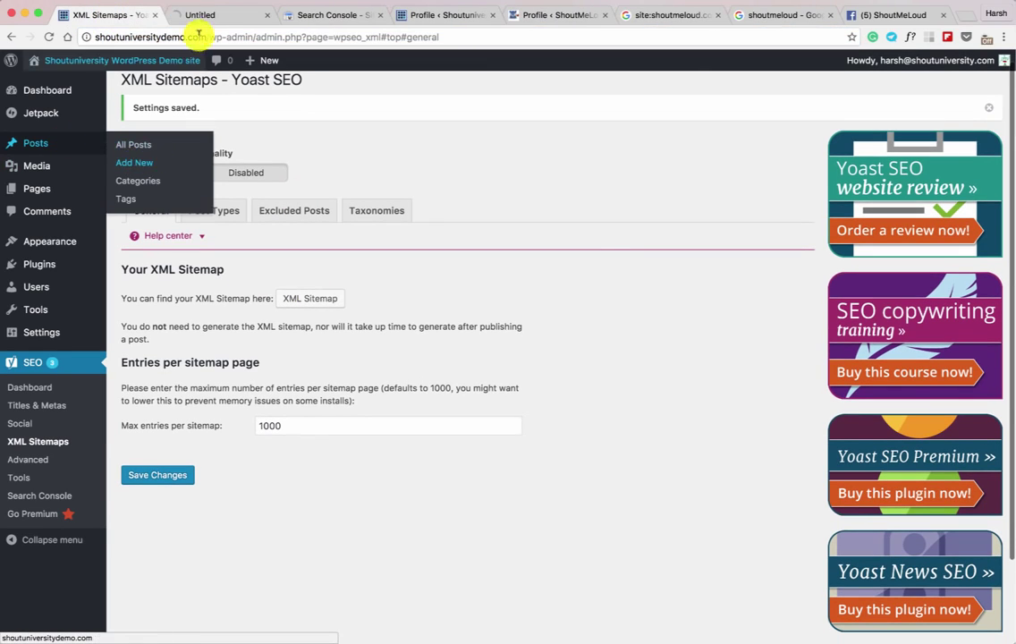
left_click(199, 16)
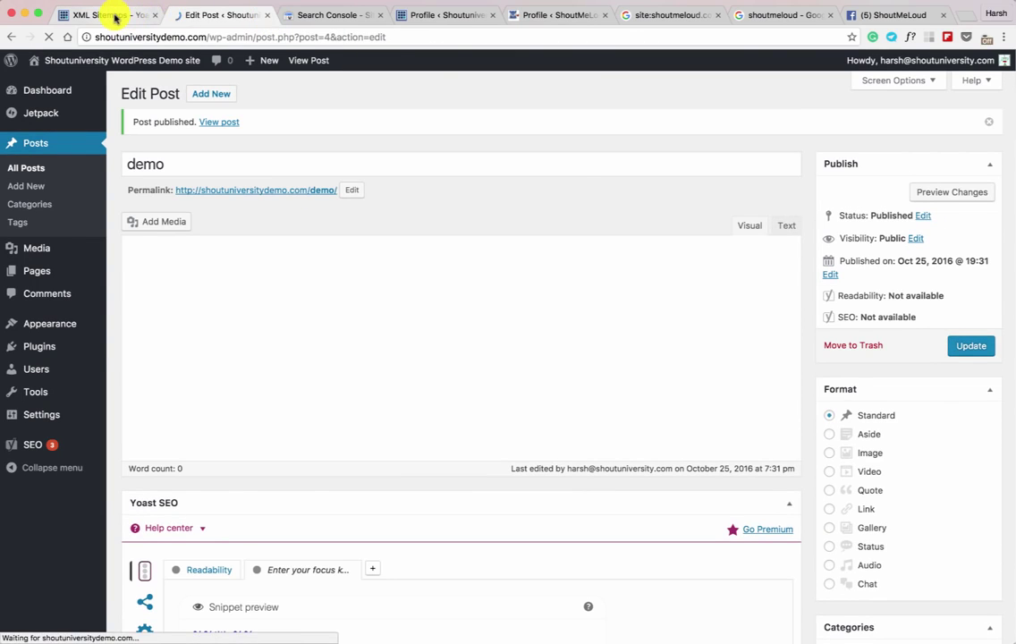
key("super+w")
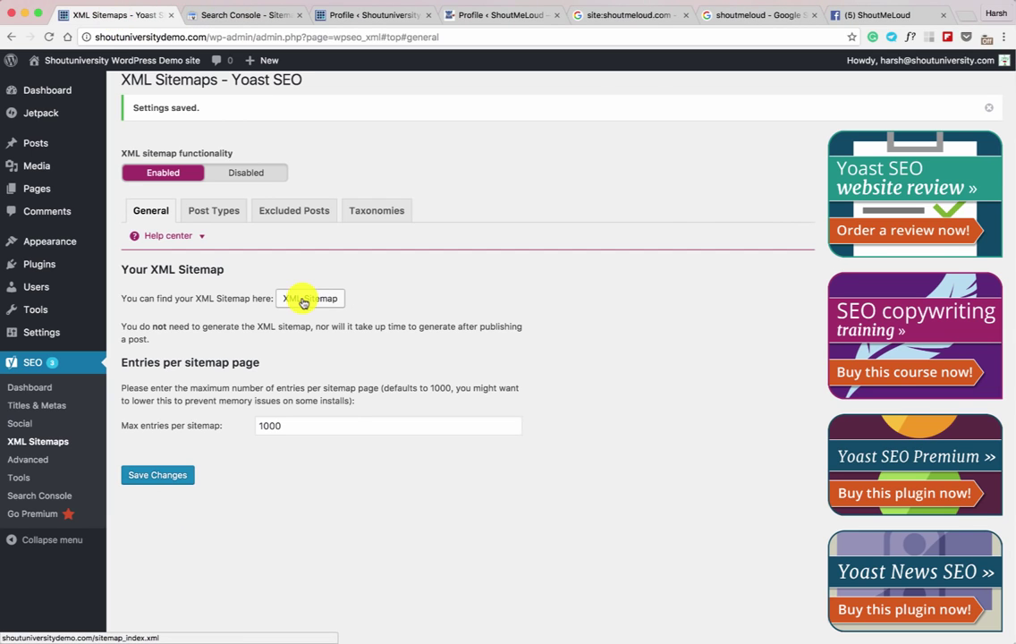
Open the XML sitemap generated by Yoast SEO and copy sitemap_index.xml from its address
left_click(303, 302, "super")
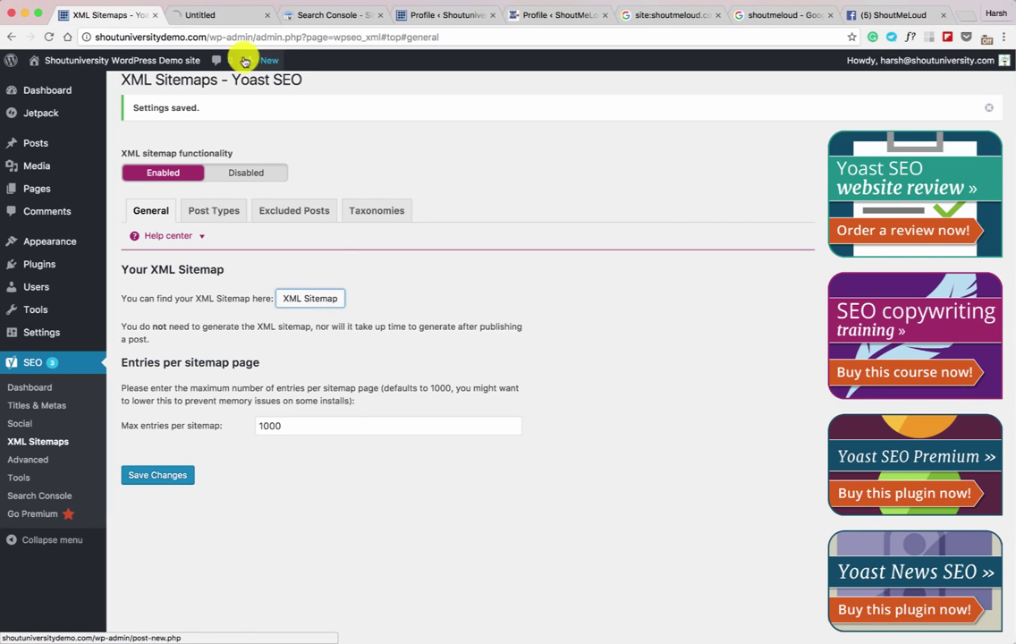
left_click(225, 16)
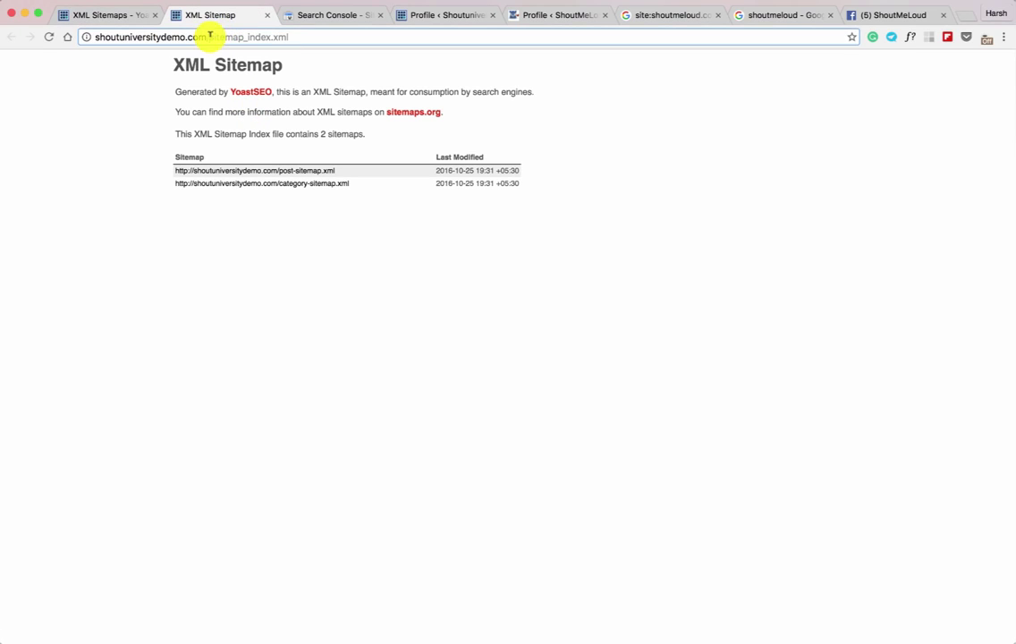
left_click_drag(210, 36, 306, 37)
key("super+c")
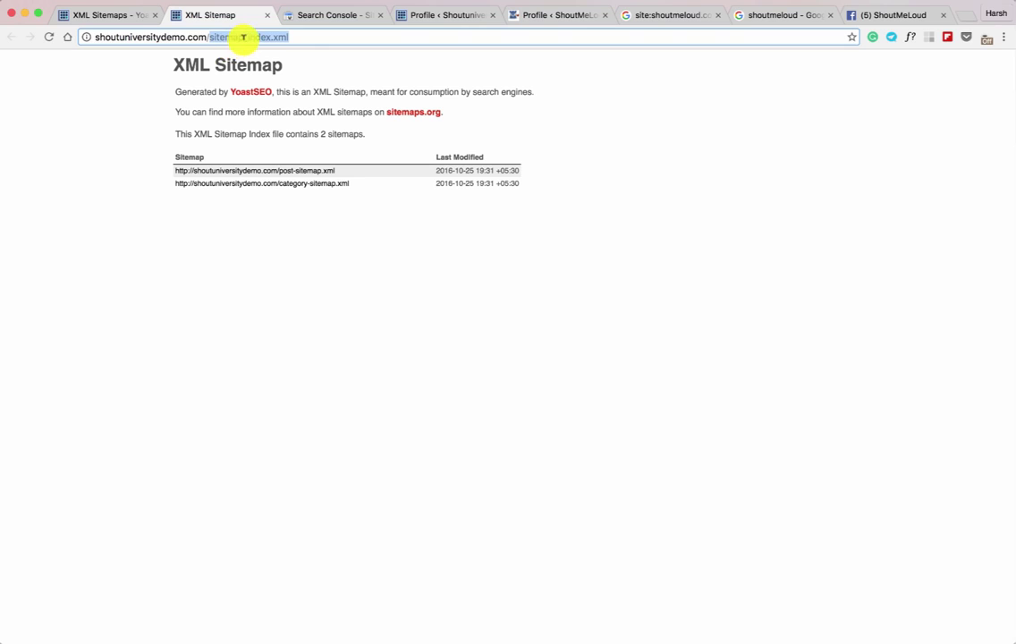
Switch to Search Console, submit sitemap_index.xml as the site's sitemap, and refresh the sitemap list
left_click(321, 15)
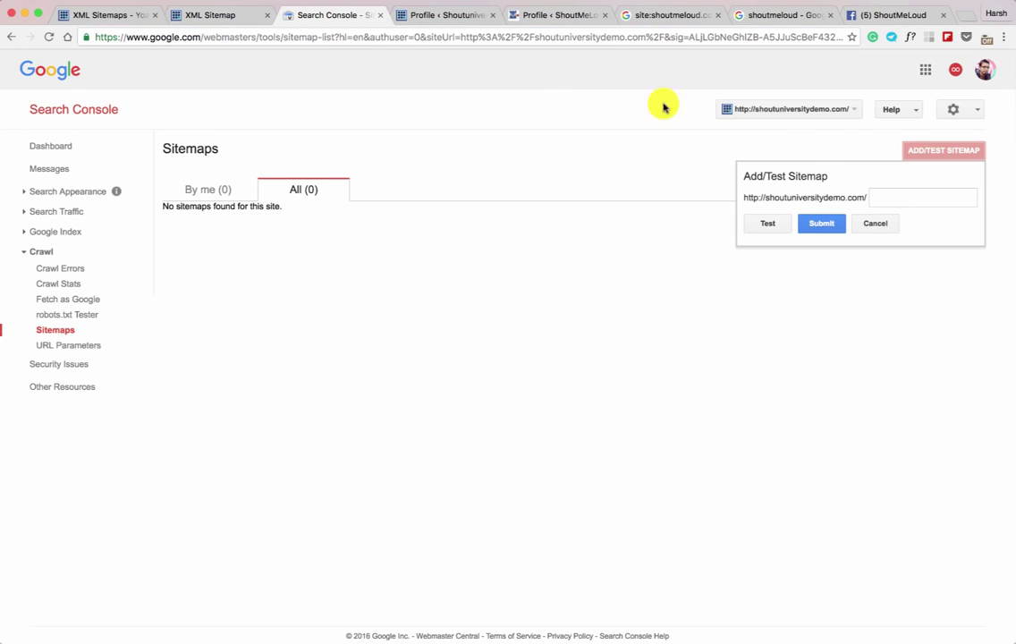
left_click(907, 198)
key("super+v")
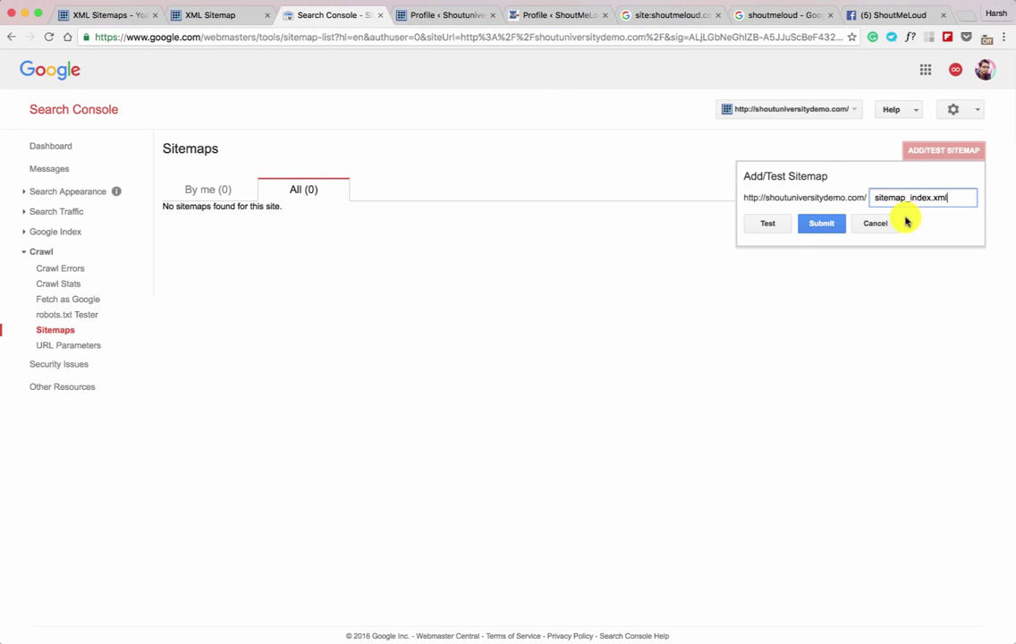
left_click(828, 223)
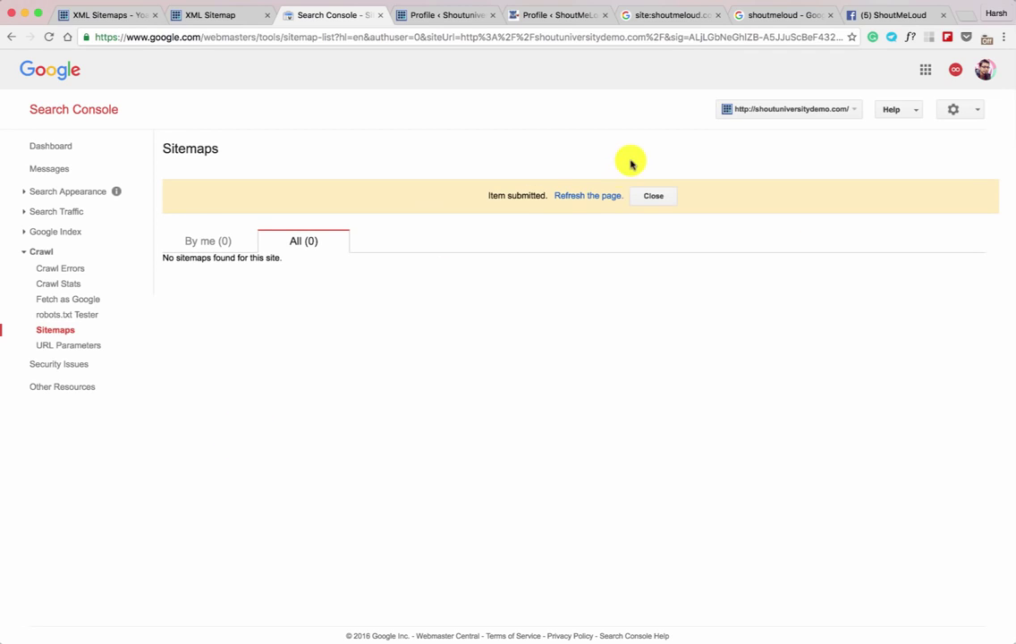
left_click(599, 195)
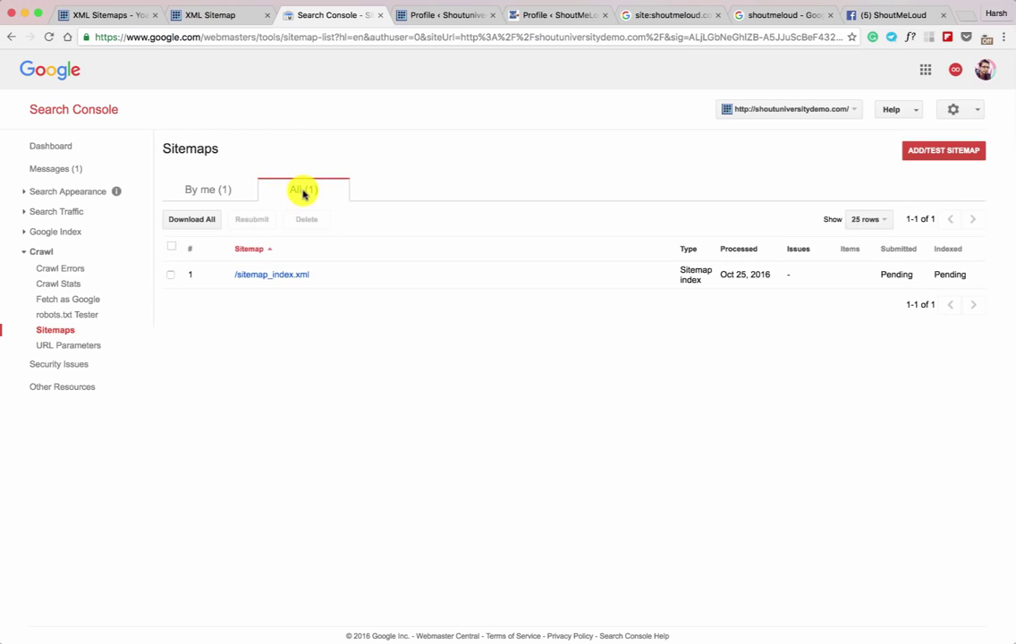
Examine the contents of the submitted sitemap index, then return to the Yoast SEO XML Sitemaps settings
left_click(263, 276)
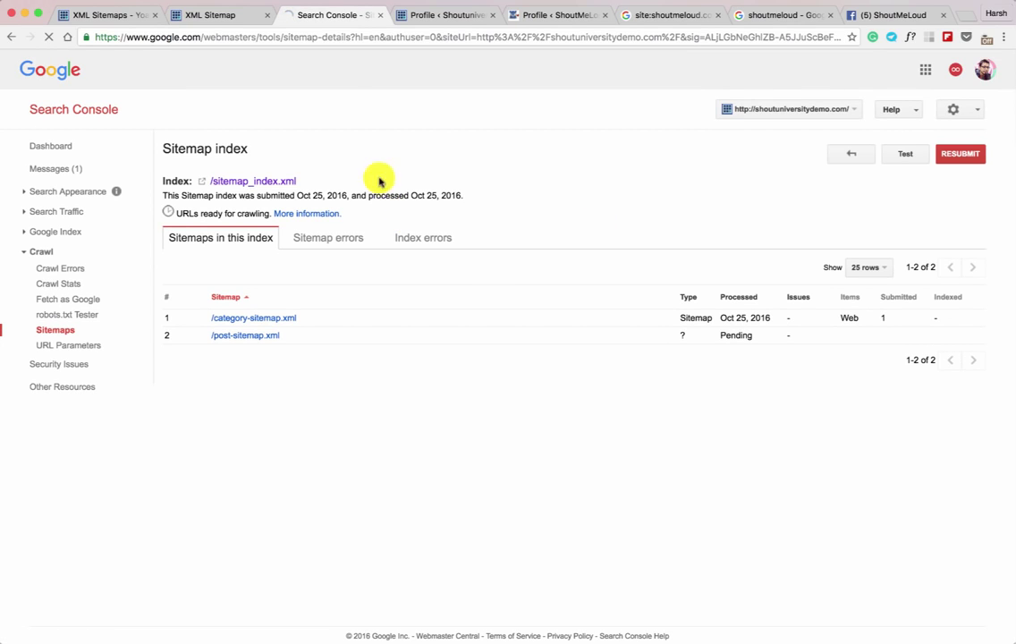
left_click(222, 14)
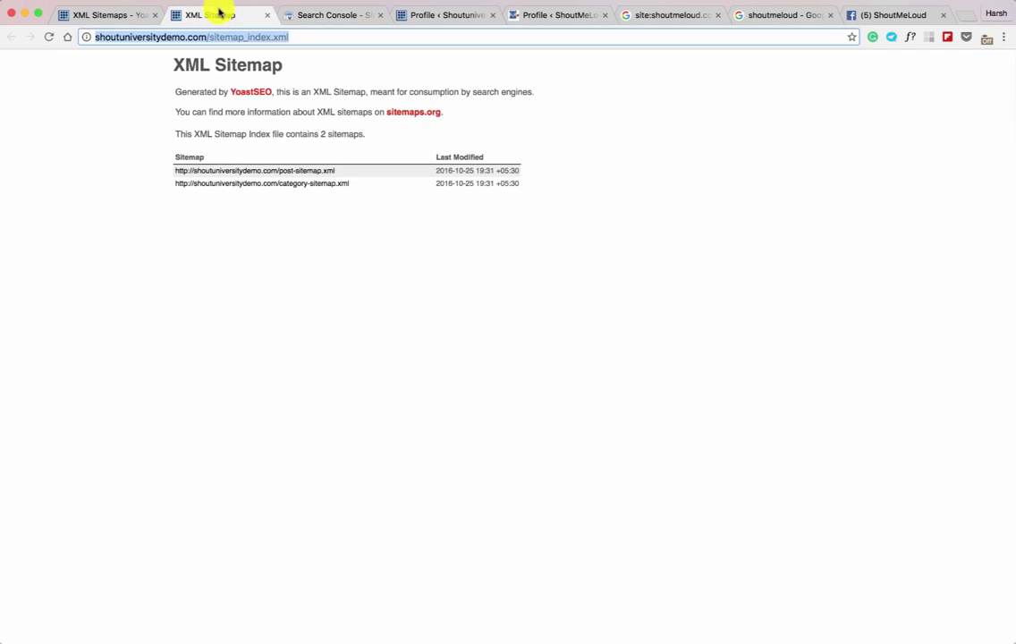
left_click(119, 16)
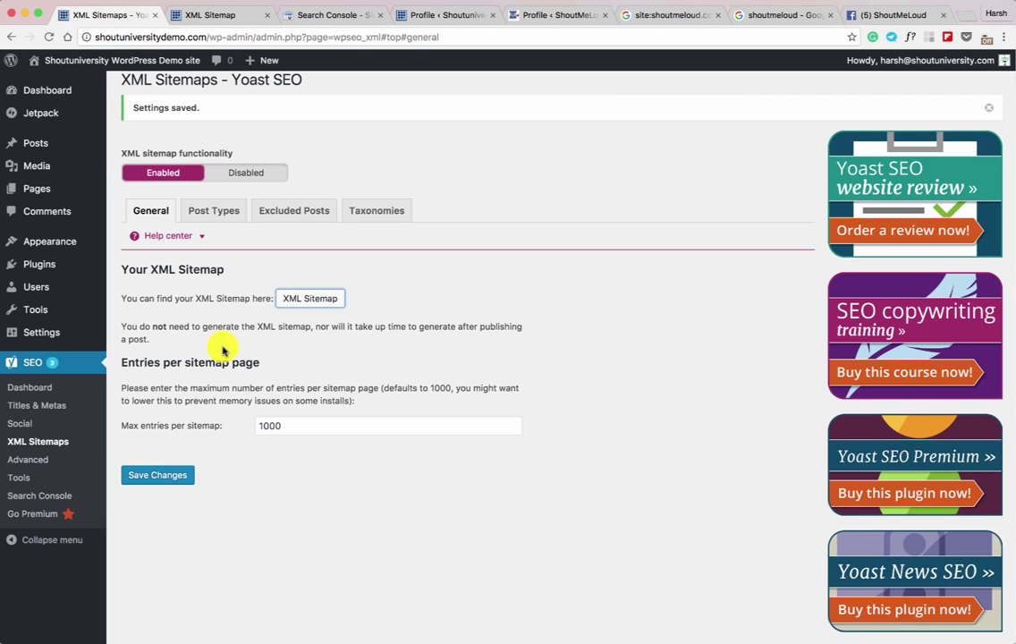
Open the Yoast SEO Advanced settings and compare how Google results for site:shoutmetech.com and site:shoutmeloud.com display breadcrumbs or plain URLs
left_click(39, 461)
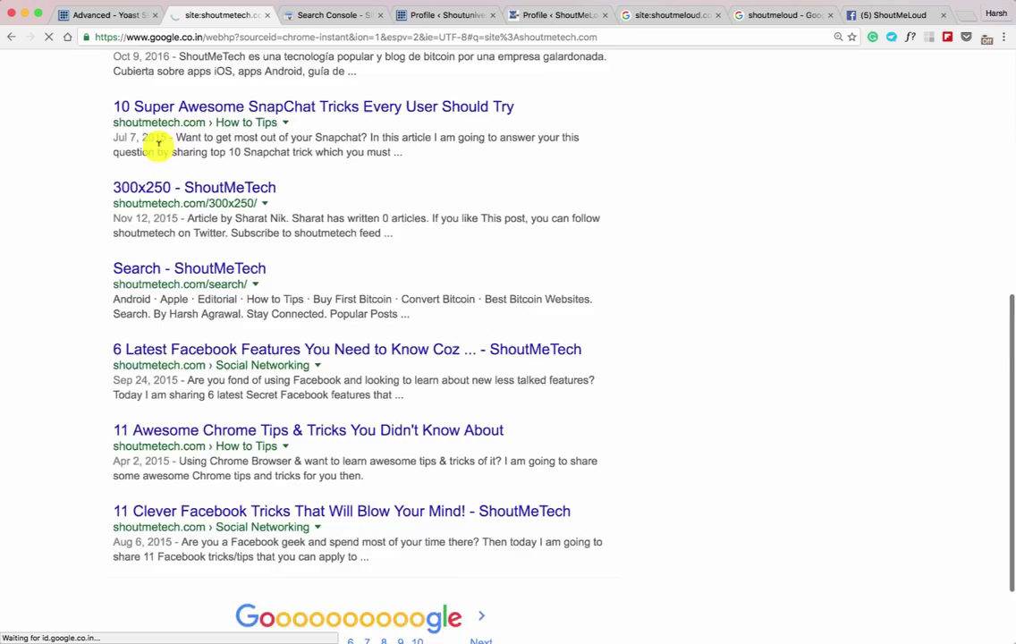
scroll(130, 141, "down", 3)
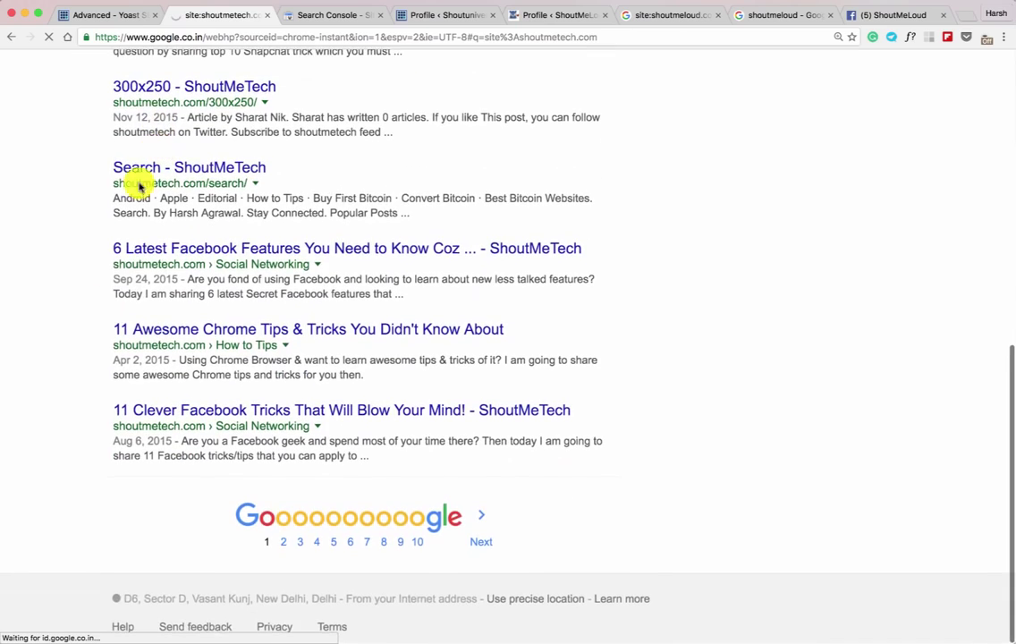
left_click_drag(211, 344, 183, 344)
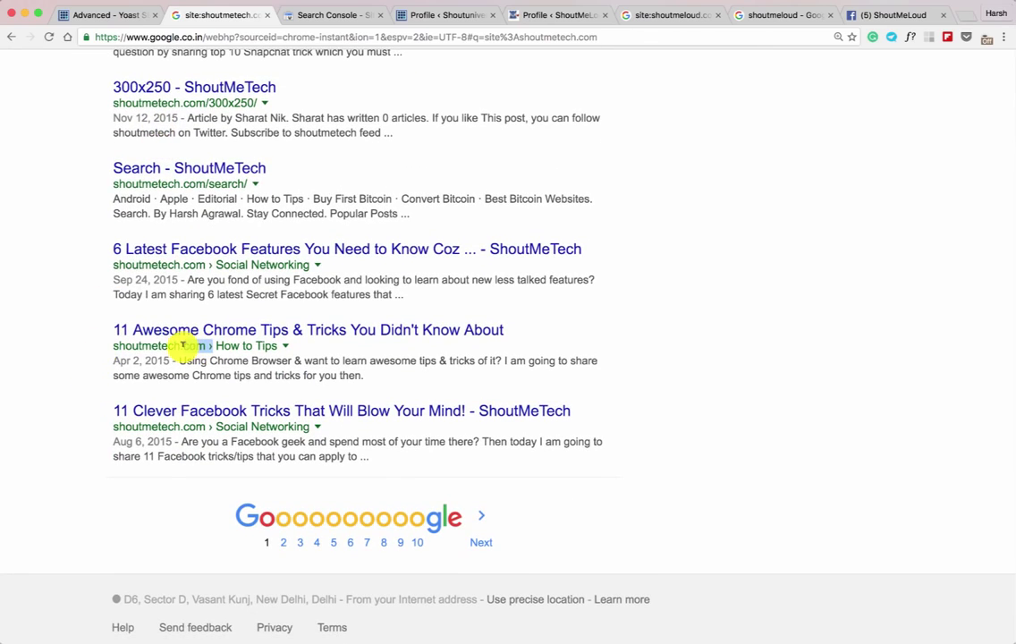
left_click_drag(112, 346, 278, 345)
left_click(217, 345)
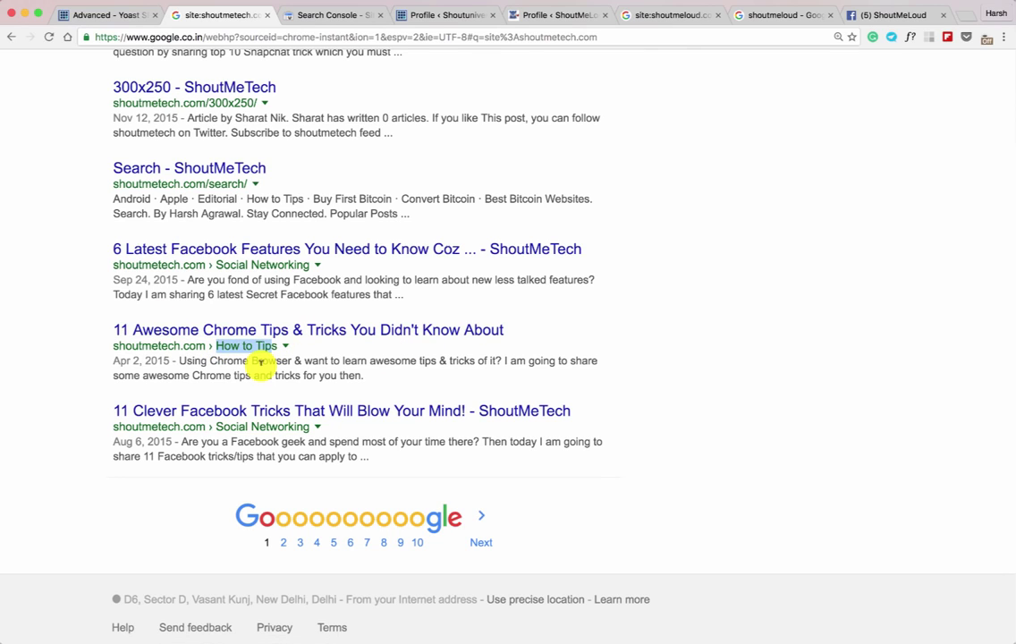
left_click(697, 16)
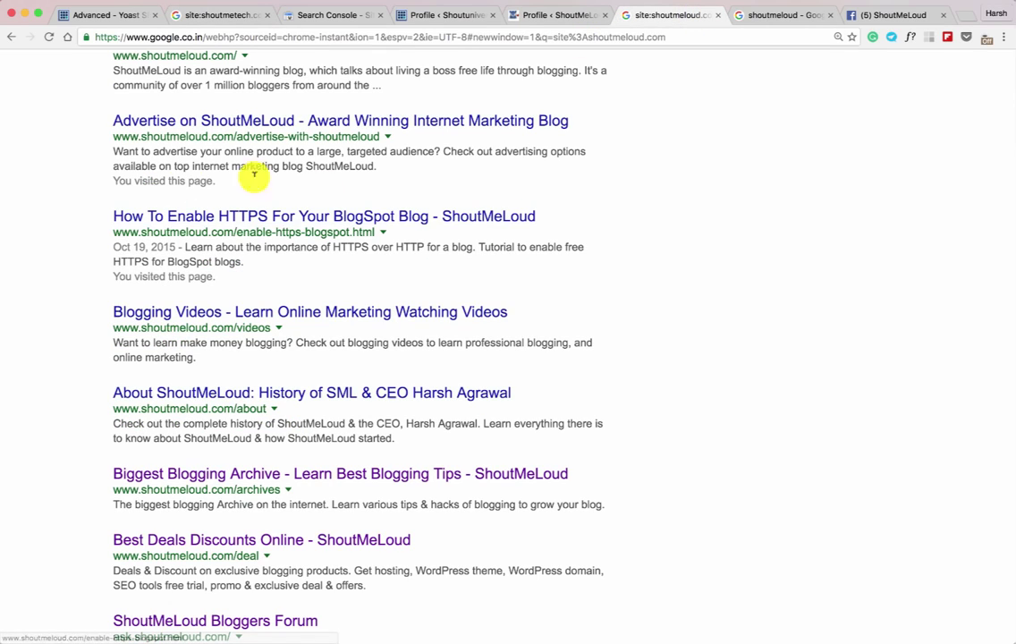
left_click_drag(108, 134, 377, 130)
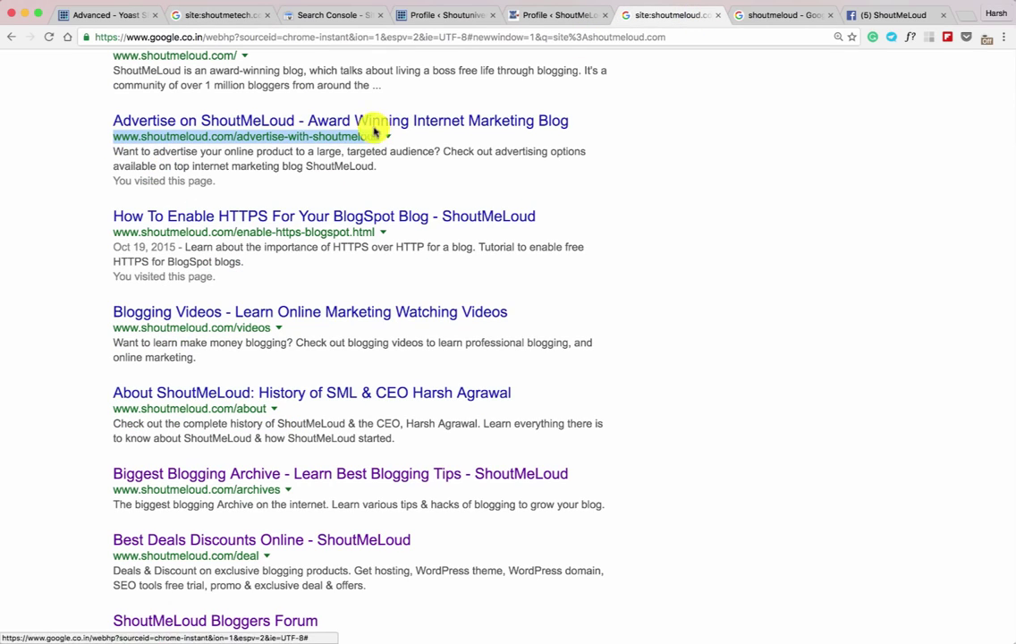
Enable breadcrumbs in the Yoast SEO Advanced settings, set the breadcrumb taxonomy for posts to Category, and save the changes
left_click(123, 18)
left_click(180, 231)
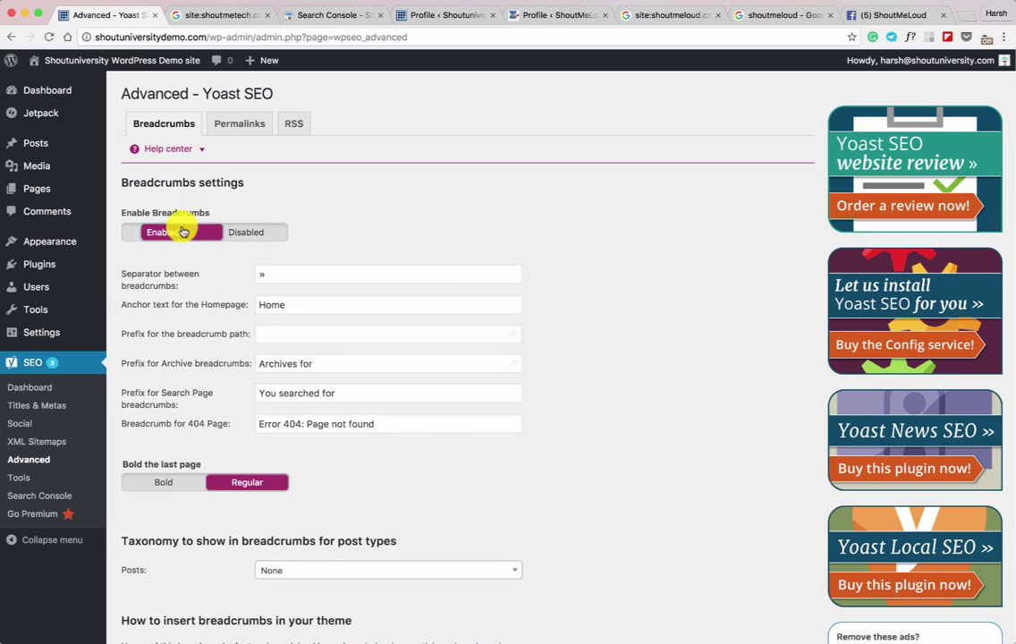
scroll(272, 269, "down", 3)
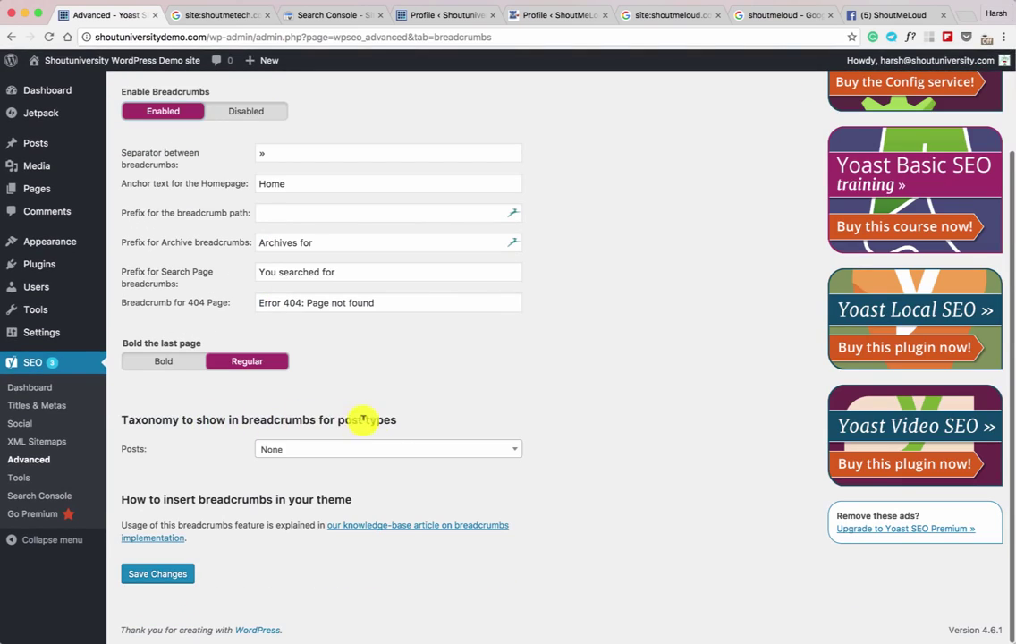
left_click(390, 447)
left_click(362, 511)
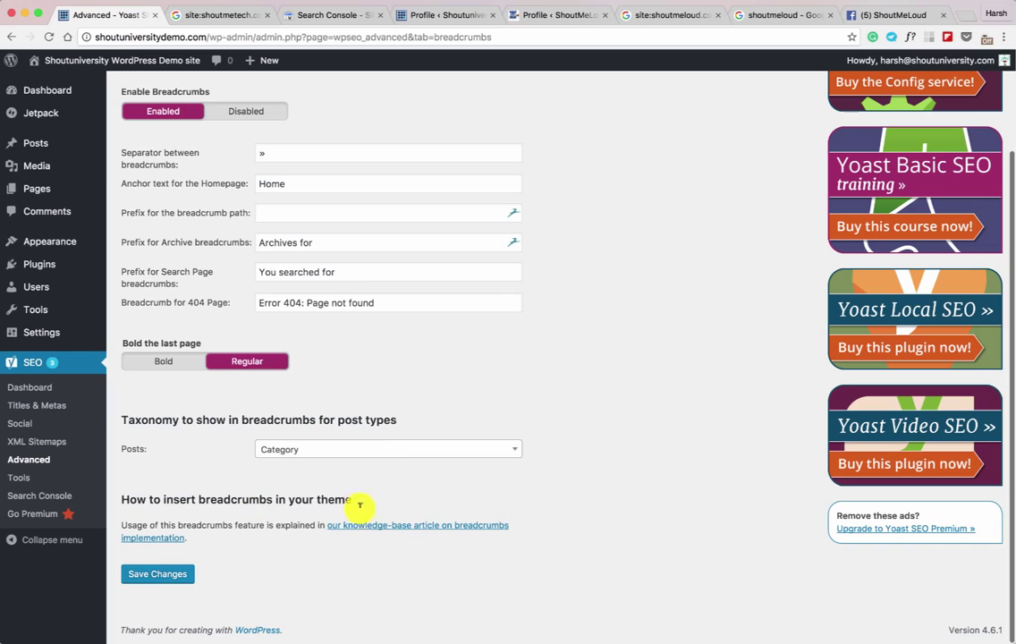
left_click(148, 579)
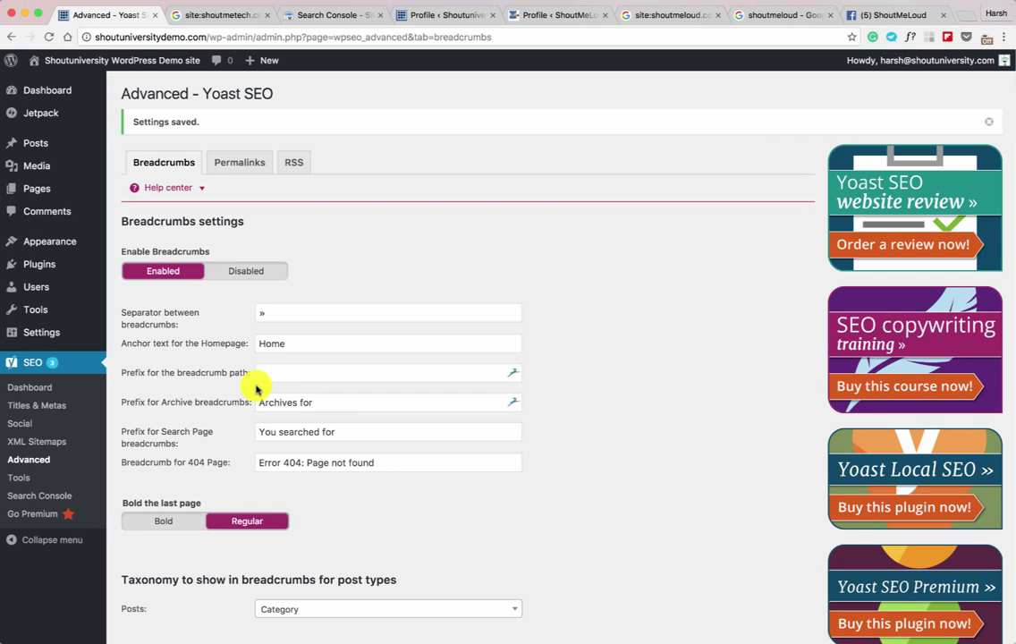
In the permalink settings, redirect attachment URLs to the parent post, remove the ?replytocom variables, and save the changes
left_click(223, 163)
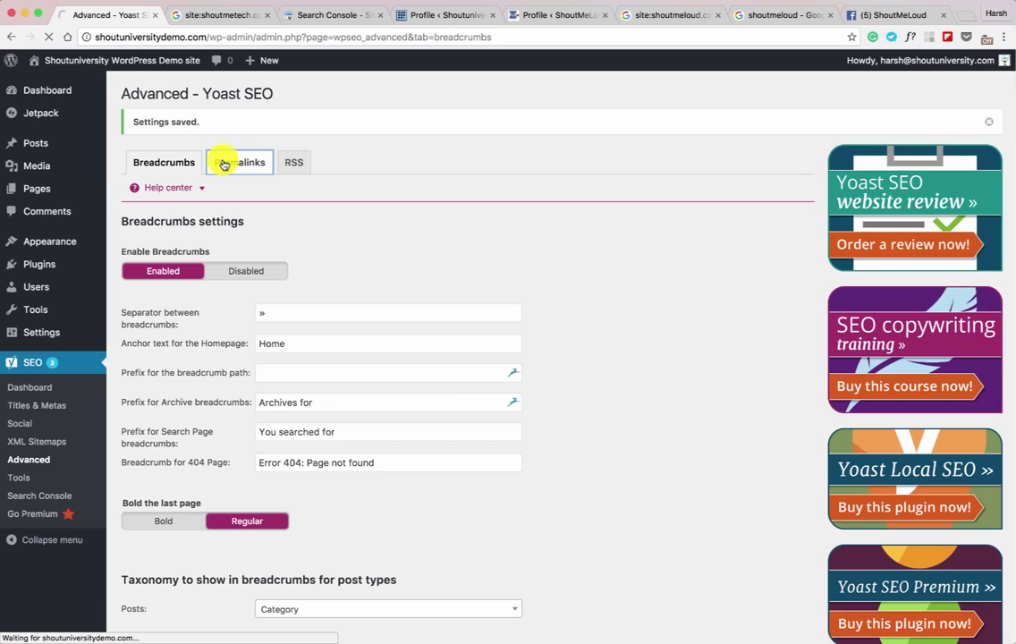
scroll(296, 235, "down", 2)
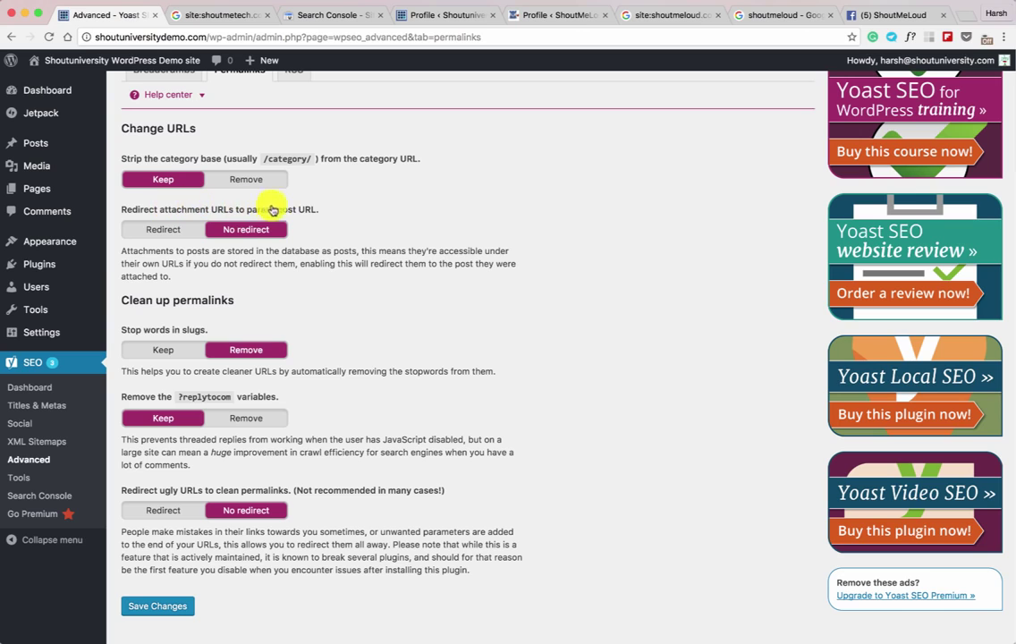
left_click(168, 229)
scroll(216, 290, "down", 1)
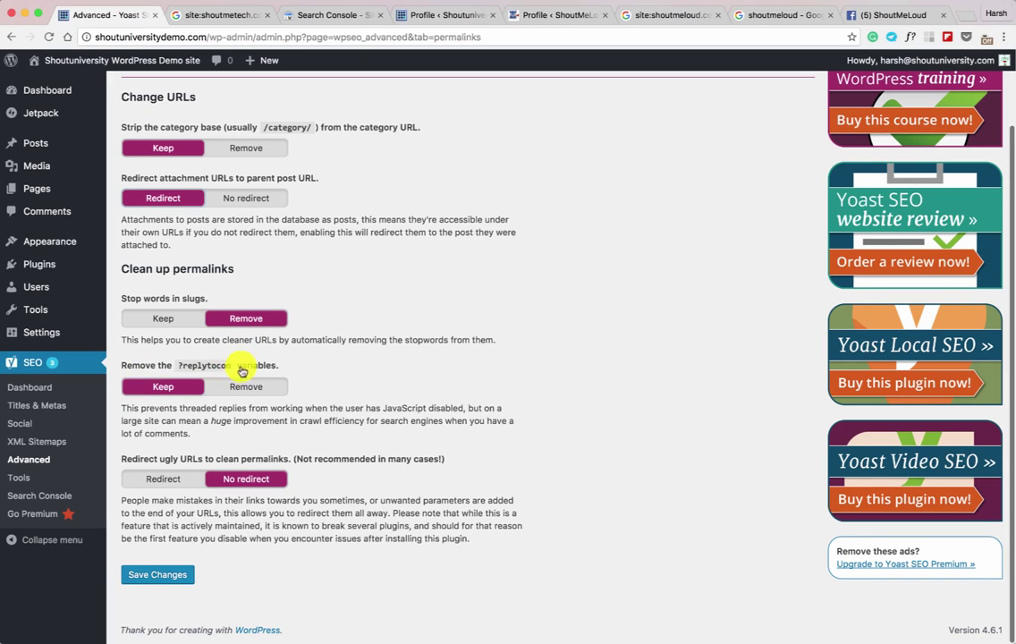
left_click(245, 387)
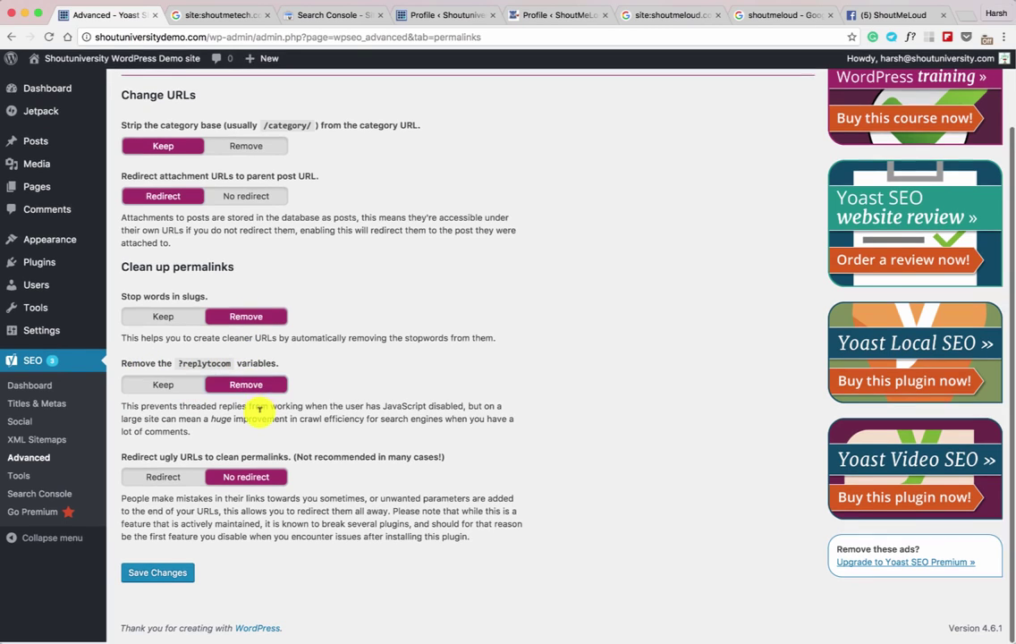
left_click(159, 578)
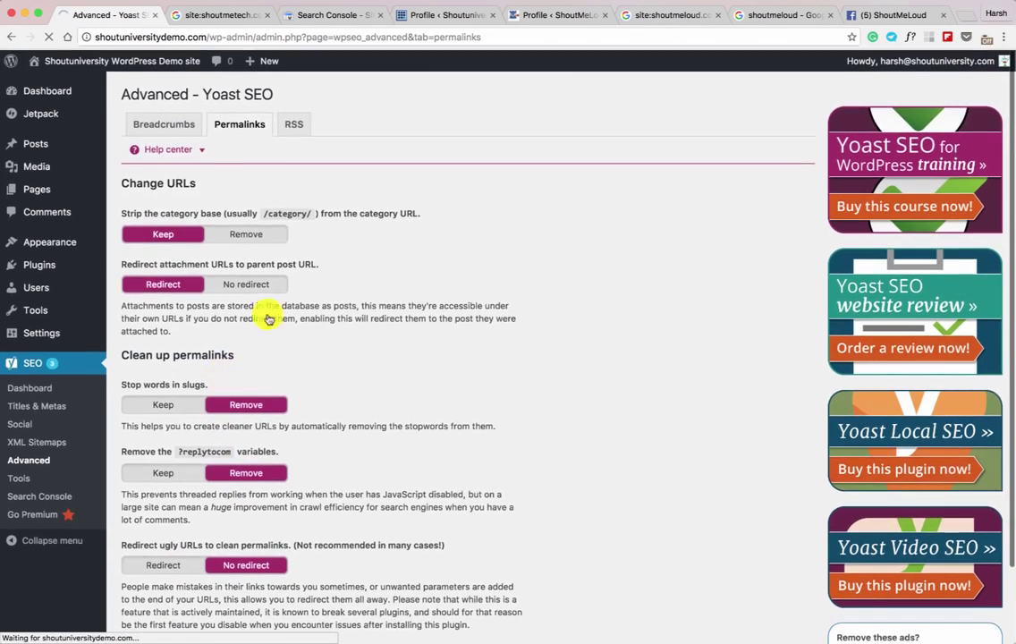
Open the RSS feed settings and review the content fields placed before and after each post in the feed
left_click(298, 168)
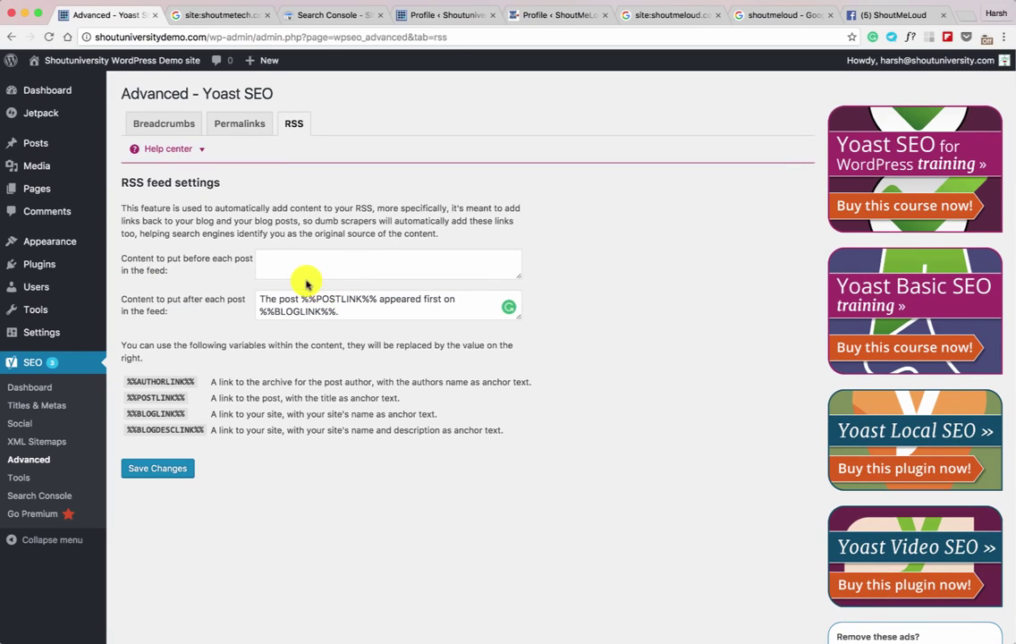
left_click(308, 264)
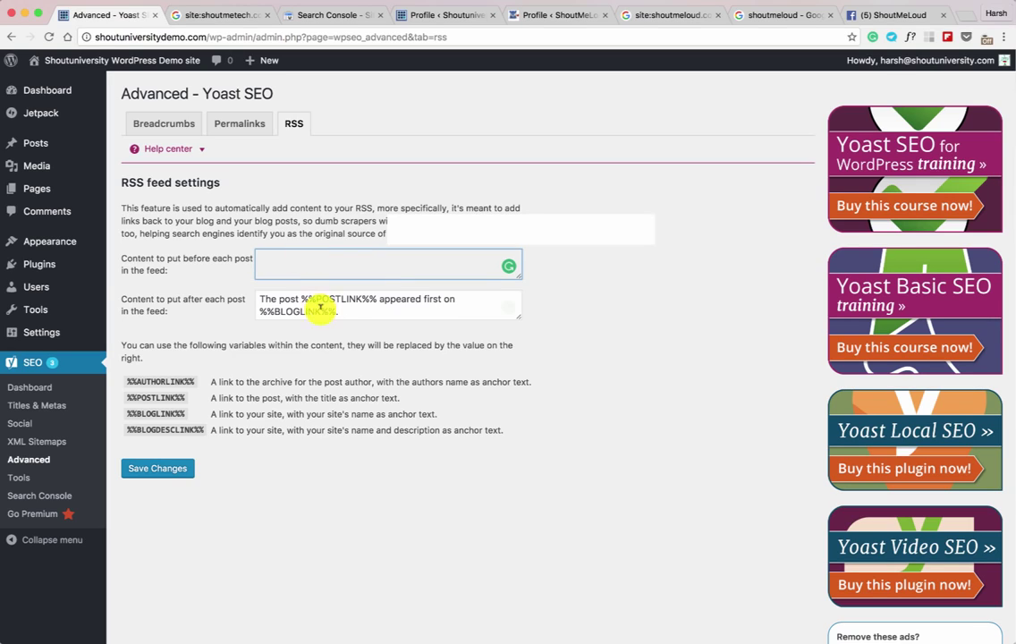
left_click_drag(356, 310, 260, 298)
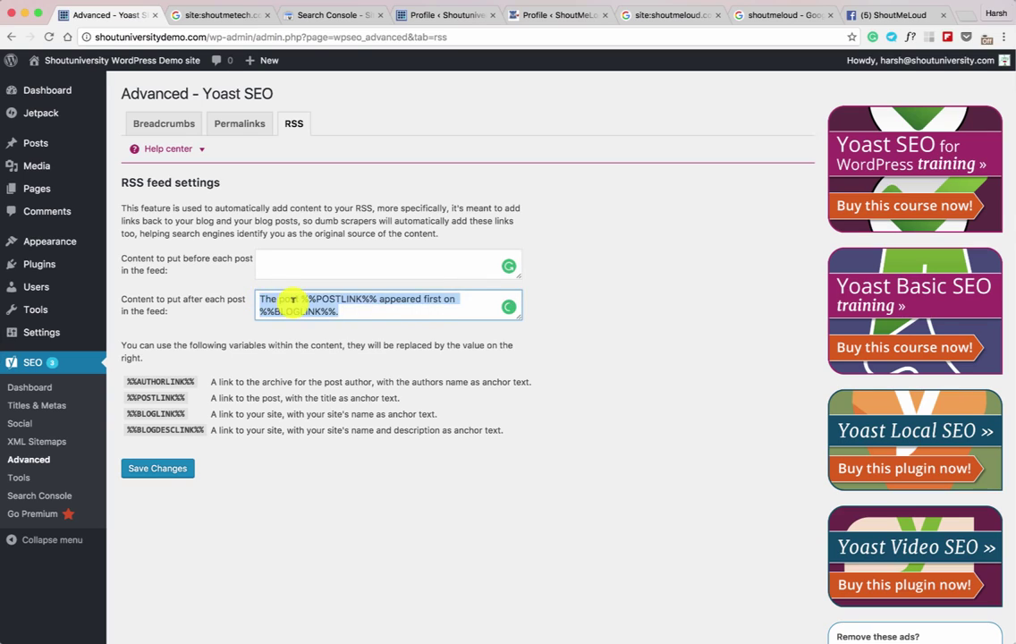
left_click(294, 298)
left_click_drag(306, 298, 257, 317)
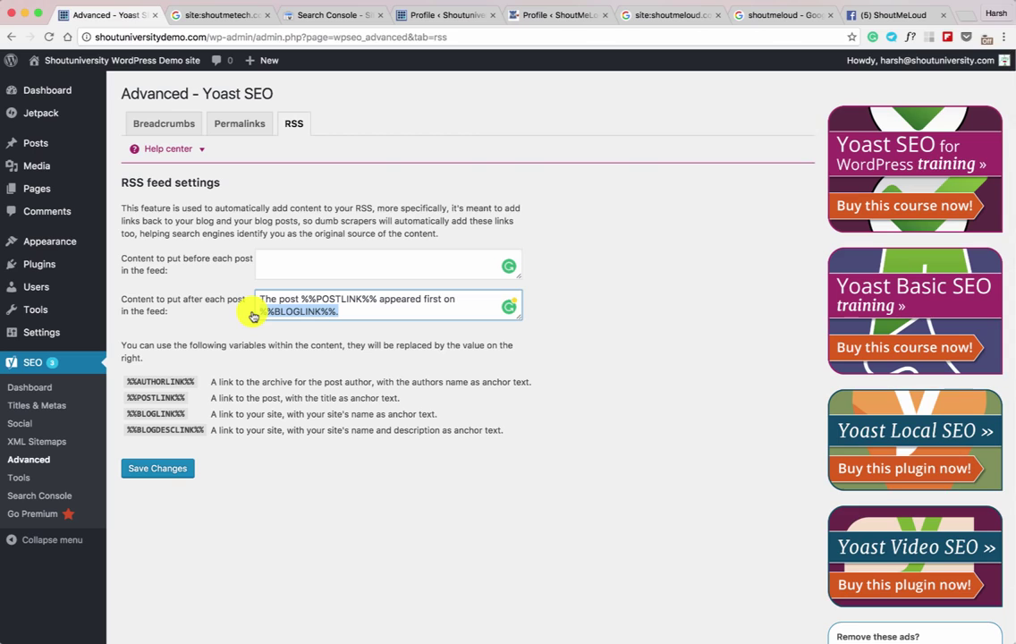
Open the Yoast SEO file editor, create a robots.txt file with the default rules, and save it
left_click(20, 486)
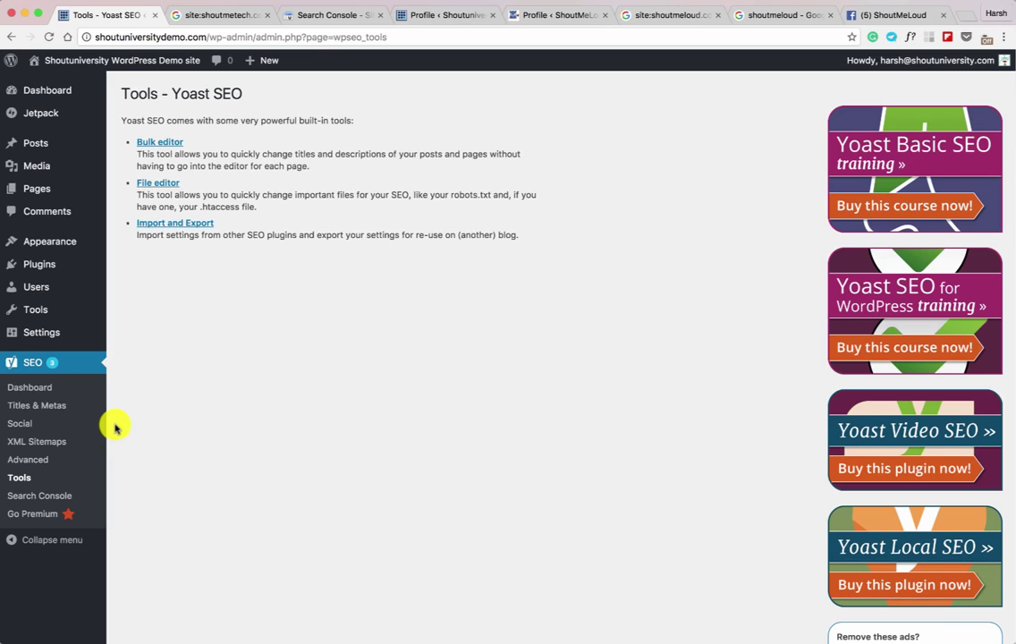
left_click(167, 188, "super")
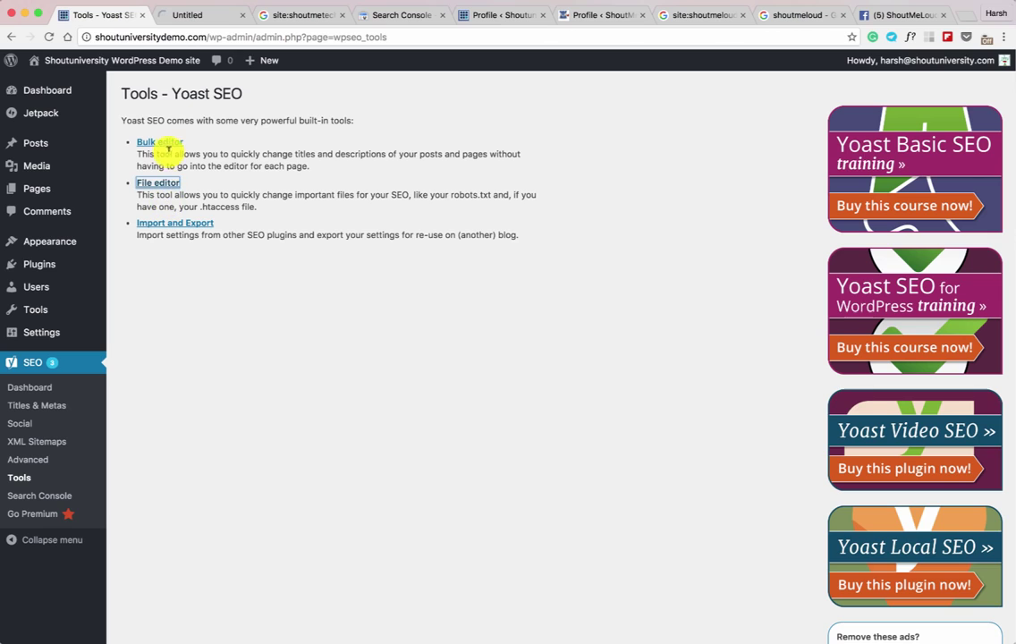
left_click(199, 16)
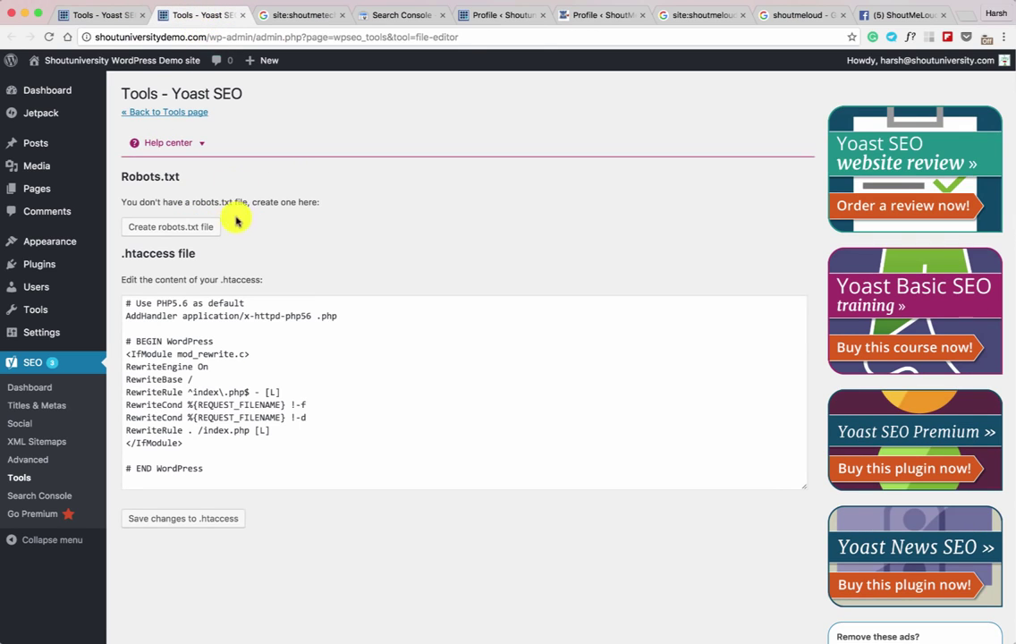
scroll(191, 186, "down", 3)
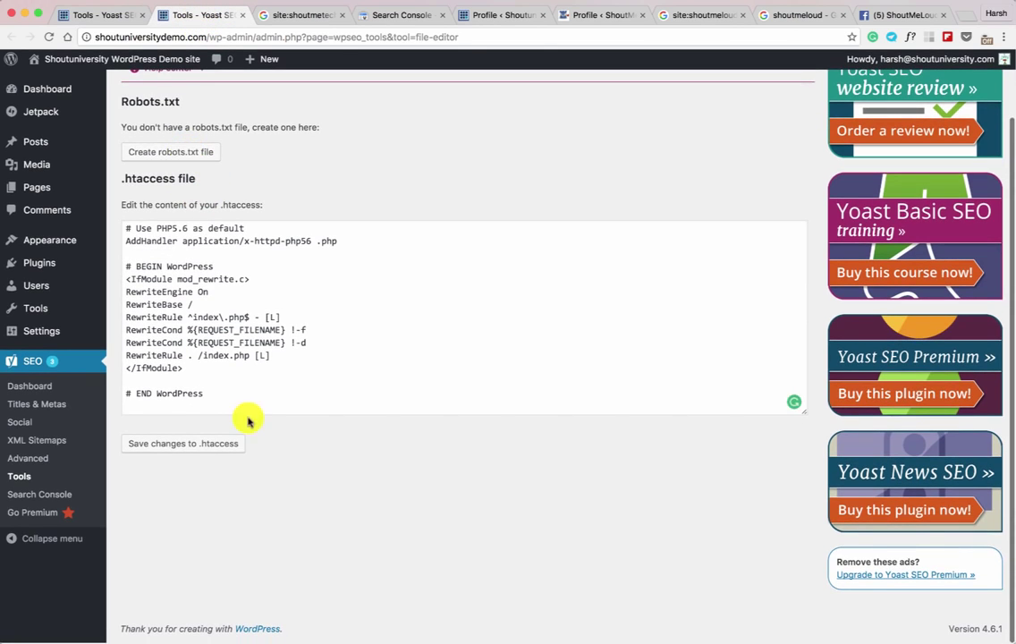
left_click_drag(245, 417, 117, 226)
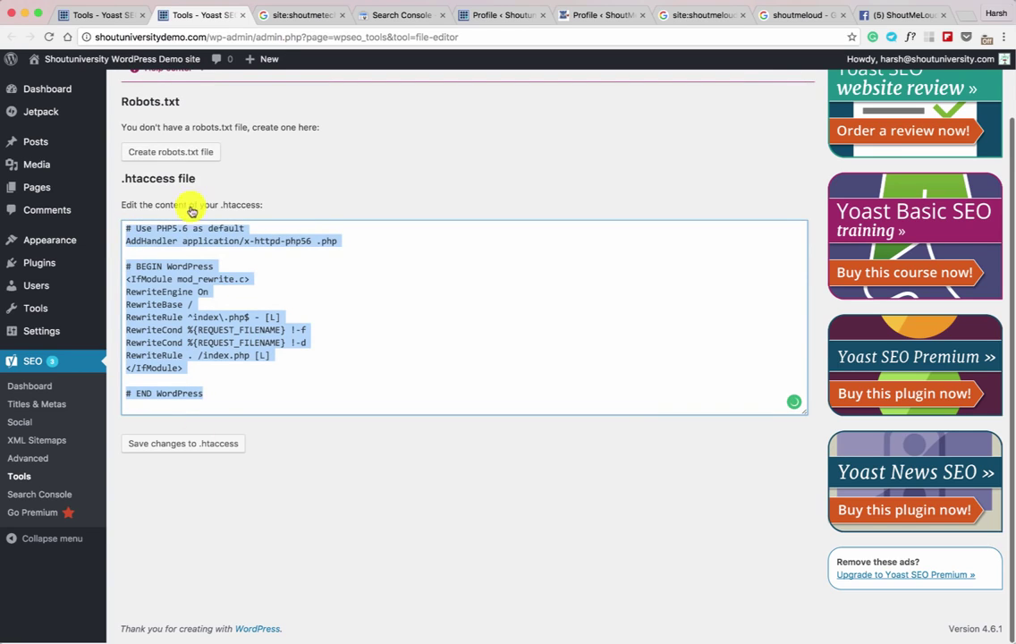
left_click(169, 154)
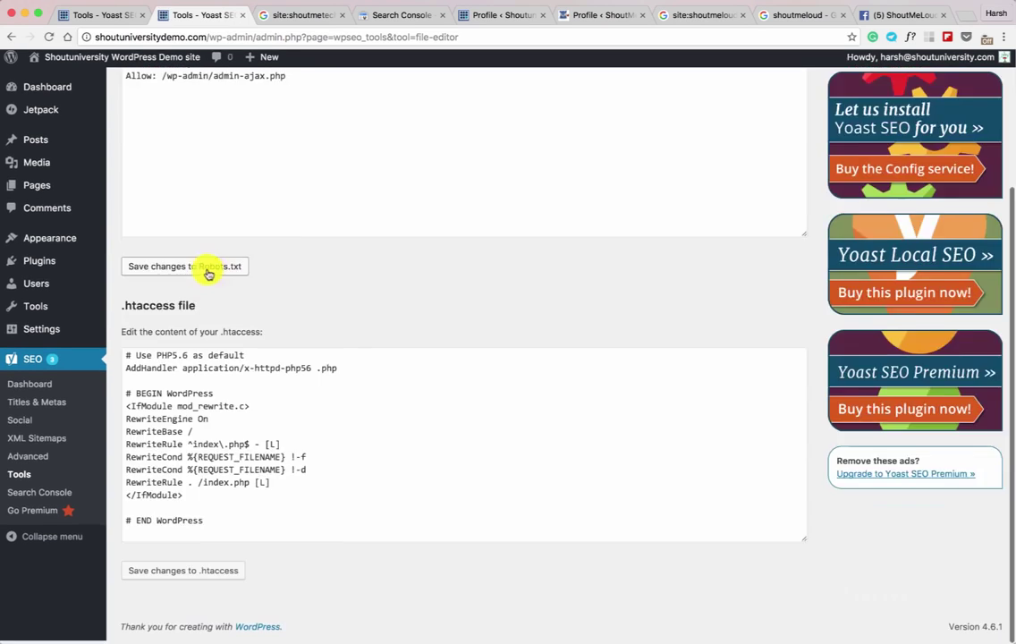
left_click(215, 266)
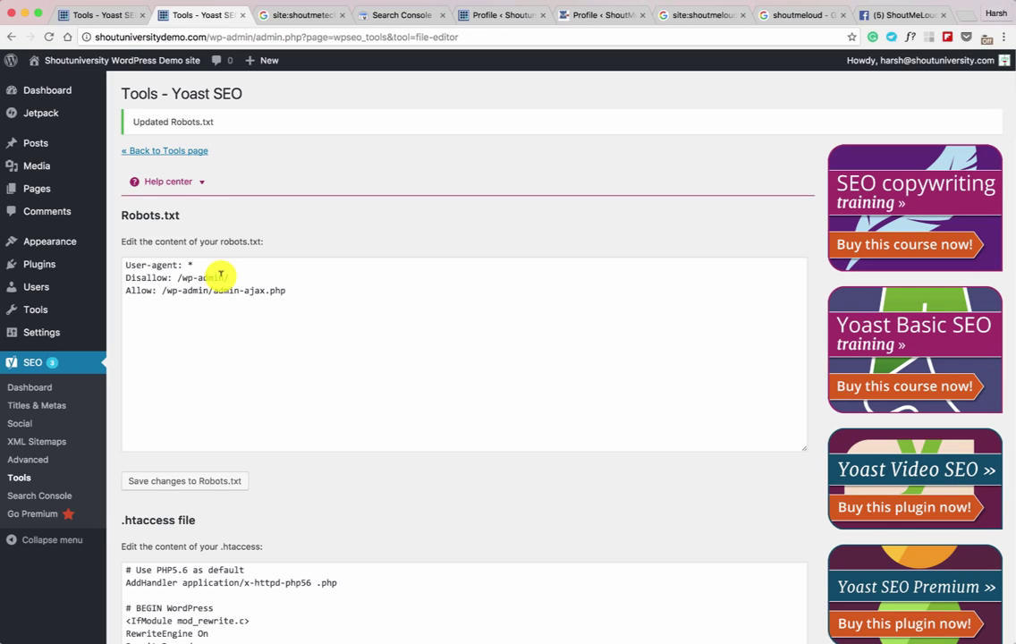
Review the title and description listings in the Yoast SEO bulk editor, and return to the tools overview
left_click(186, 151)
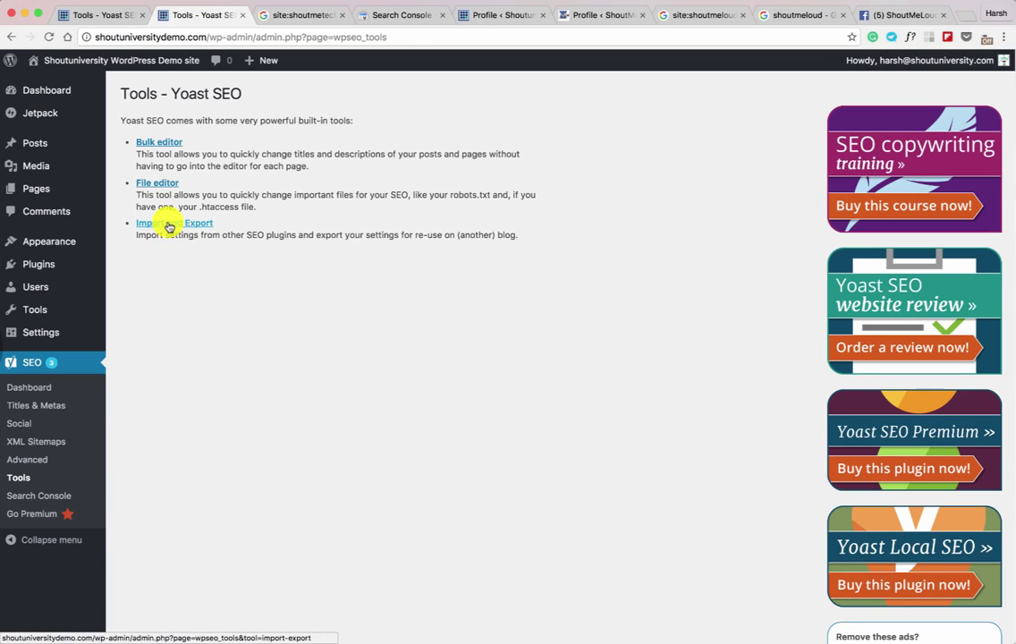
left_click(166, 148, "super")
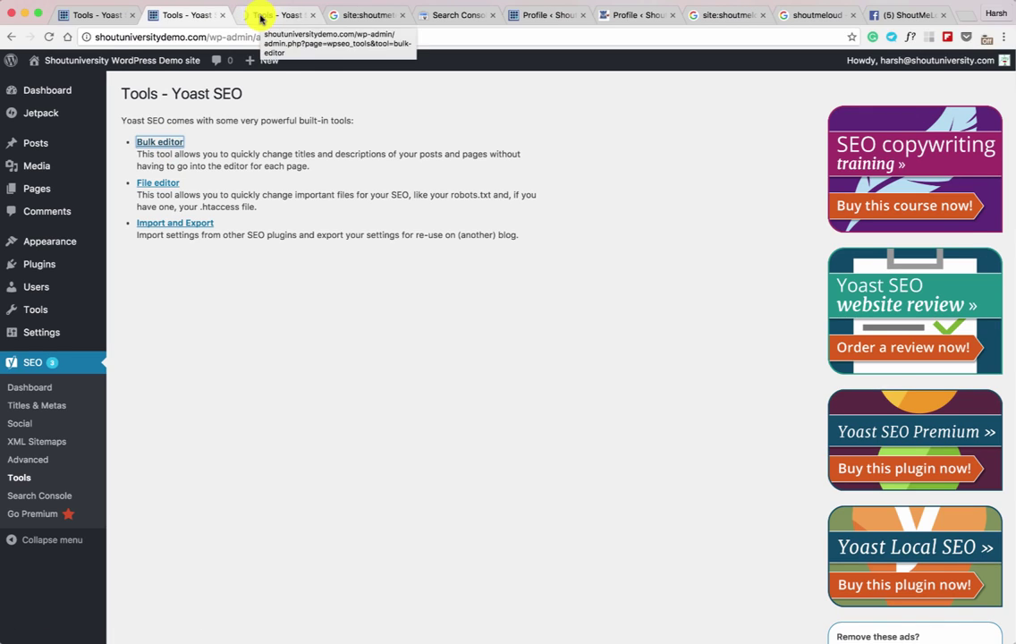
left_click(261, 16)
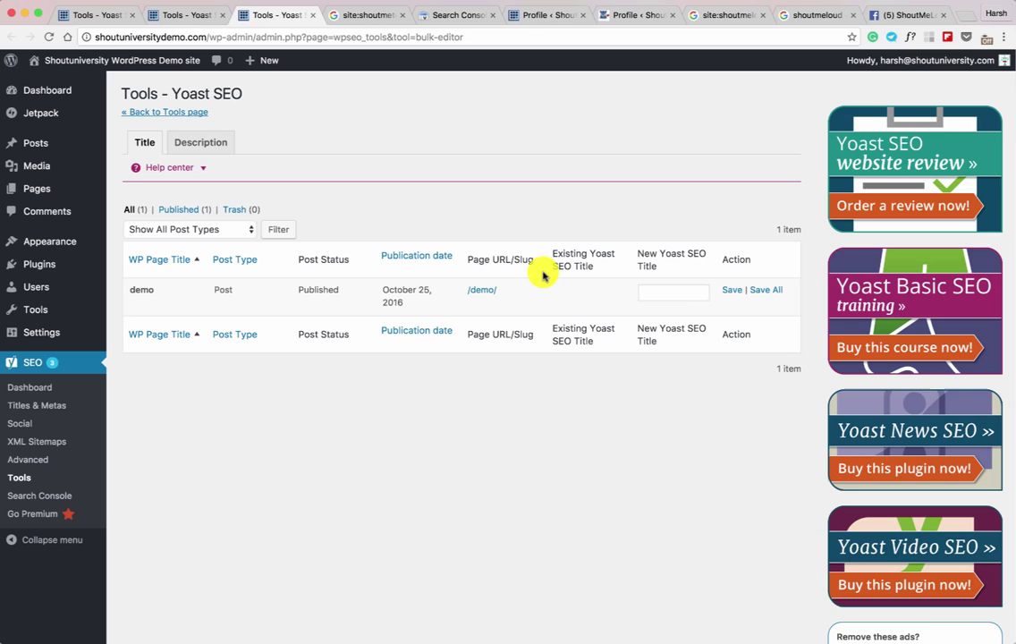
left_click(188, 149)
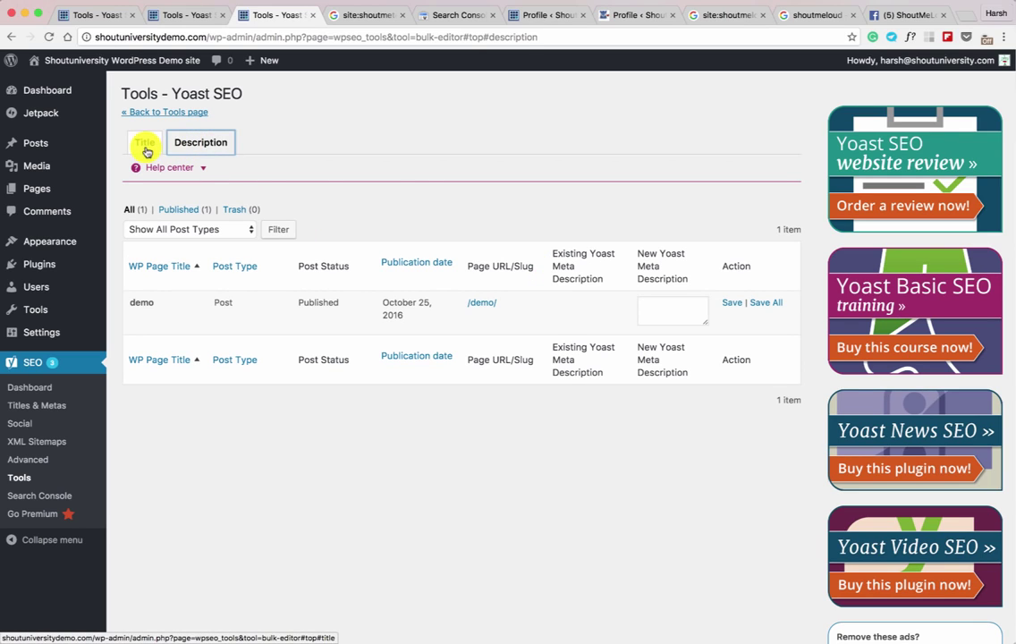
left_click(311, 15)
scroll(116, 269, "down", 1)
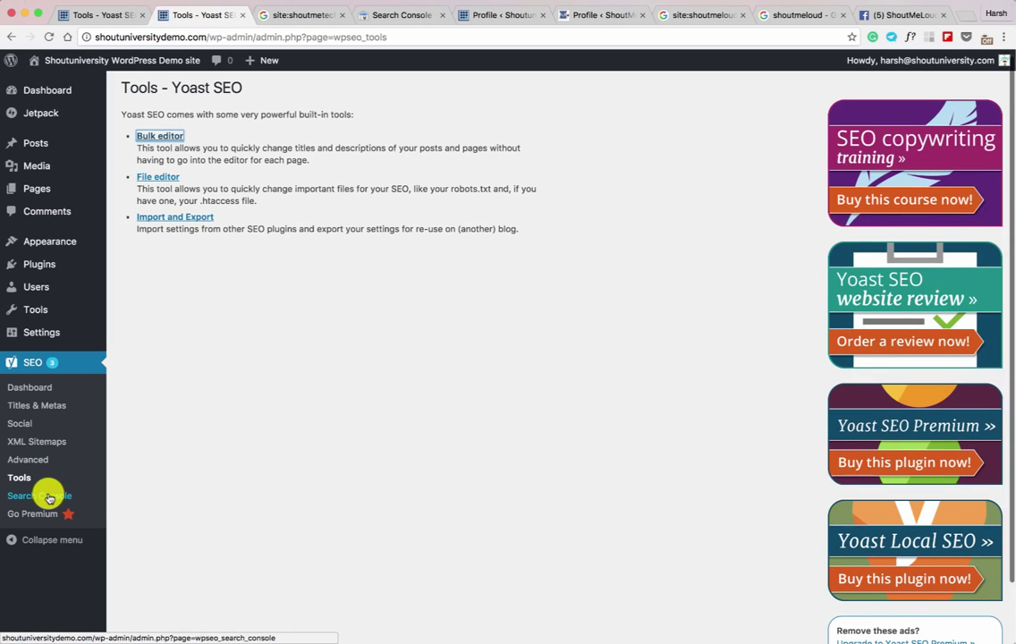
Connect Yoast SEO to Google Search Console by allowing access, pasting the Google authorization code, and authenticating
left_click(50, 498)
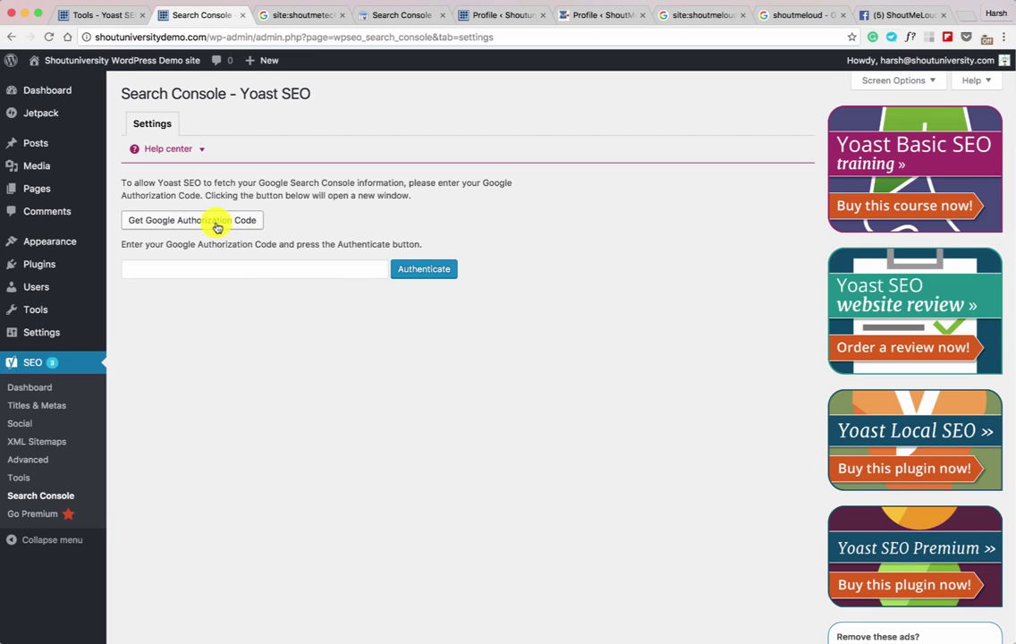
left_click(217, 224)
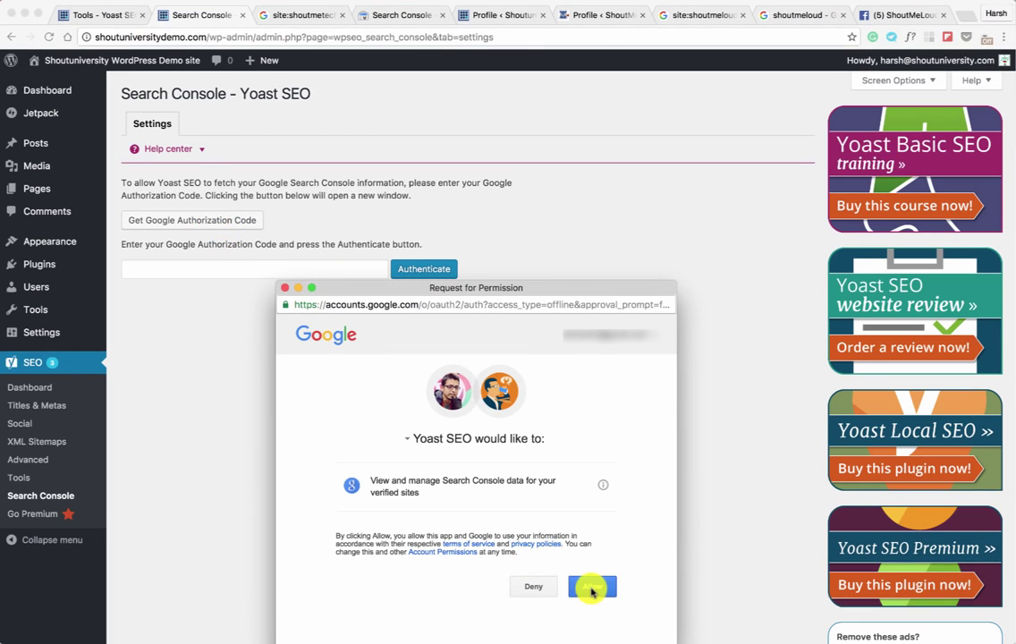
left_click(591, 589)
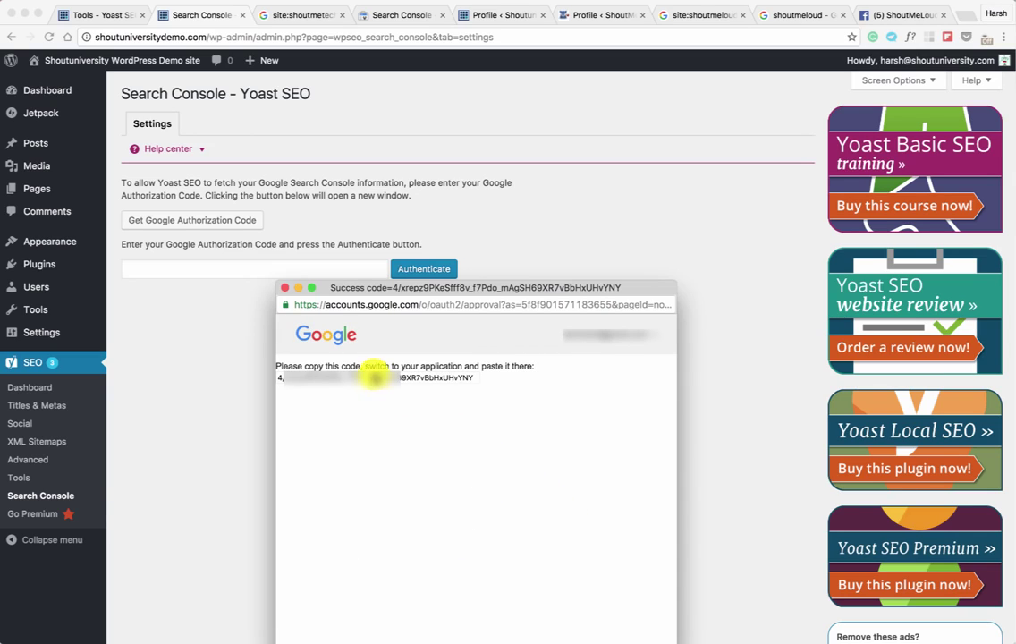
triple_click(388, 379)
key("ctrl+c")
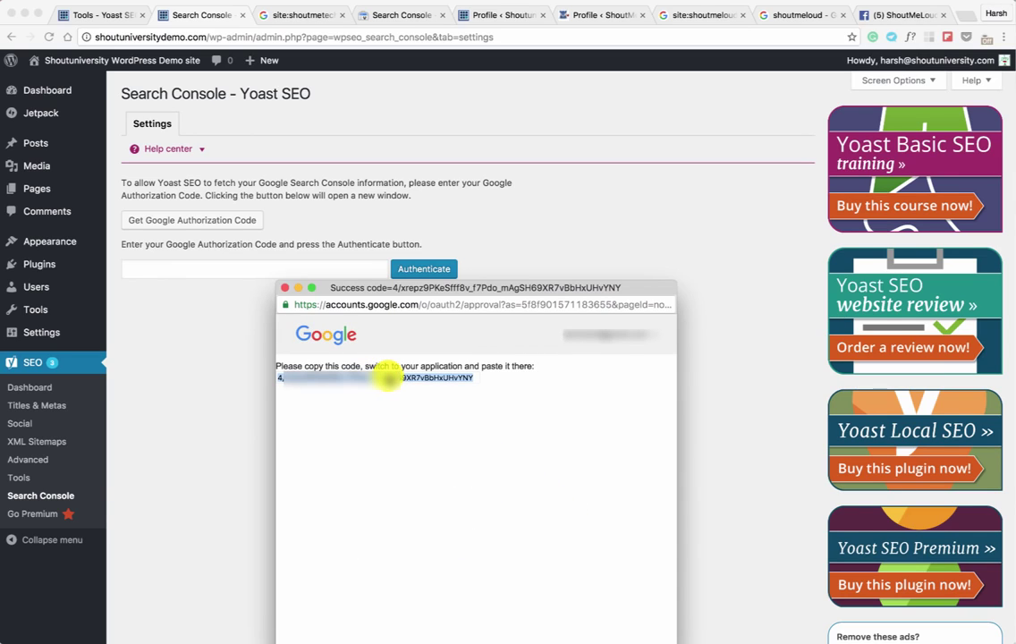
left_click(285, 287)
left_click(281, 268)
key("ctrl+v")
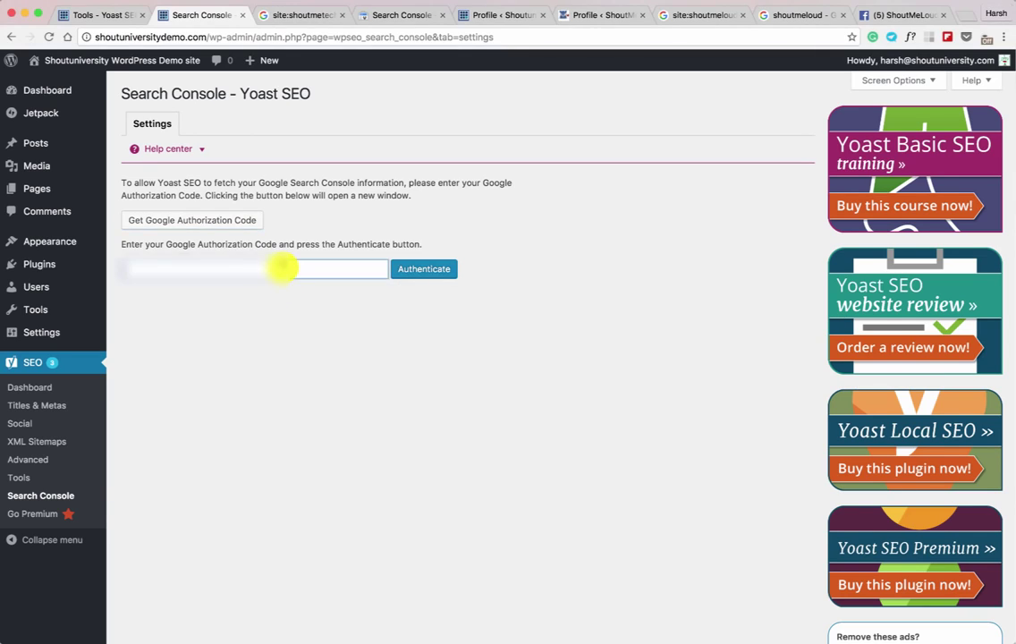
left_click(420, 270)
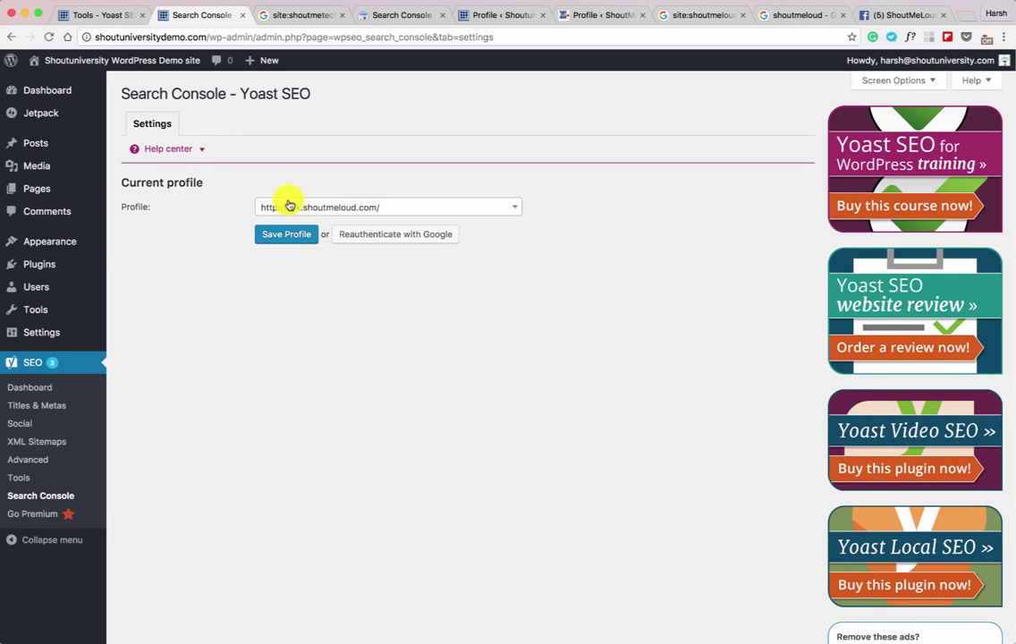
left_click(288, 201)
type("shoutun")
key("Return")
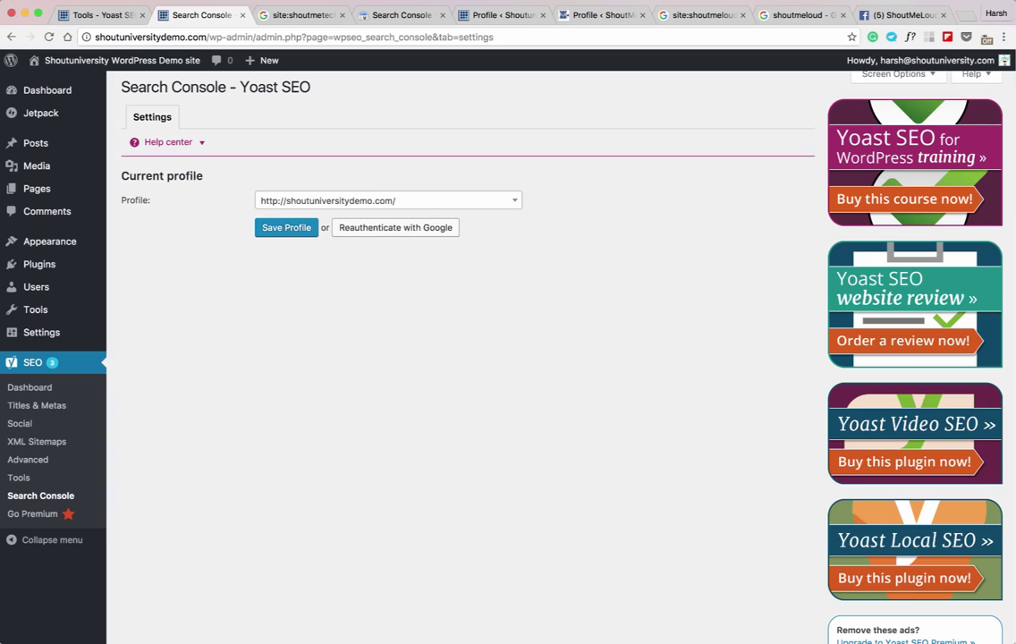
left_click(287, 231)
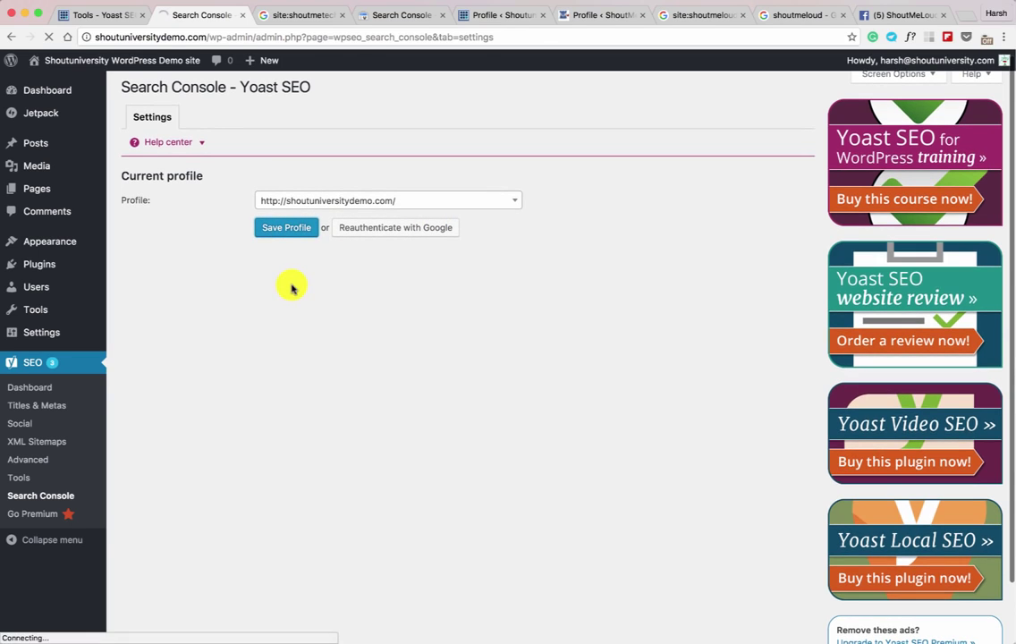
left_click(153, 163)
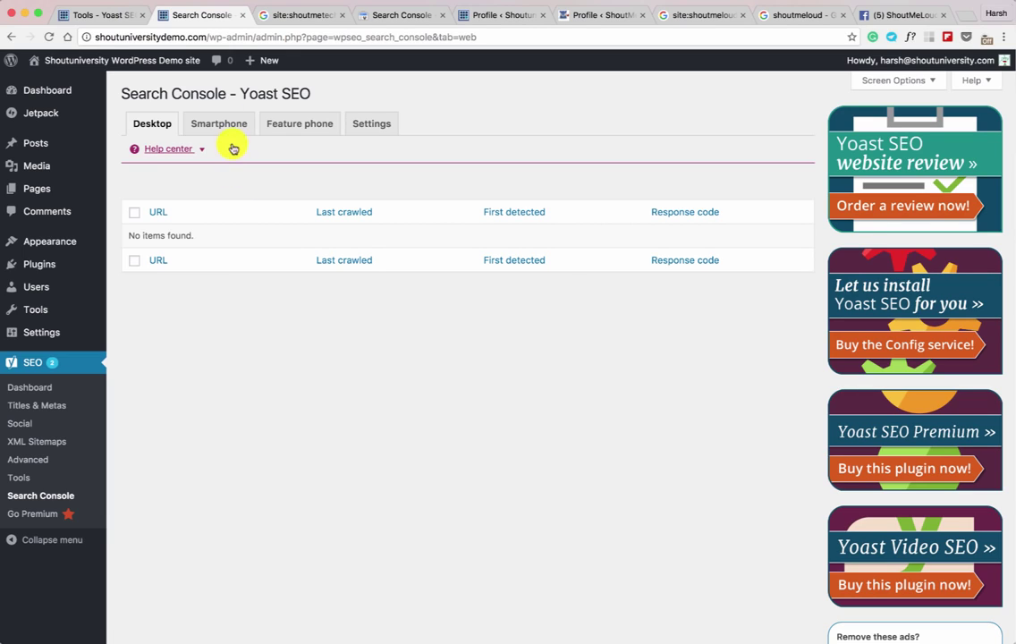
On the ShoutMeLoud site, examine the not-found crawl errors in Yoast's Search Console, their response codes, and the available redirect options
left_click(589, 20)
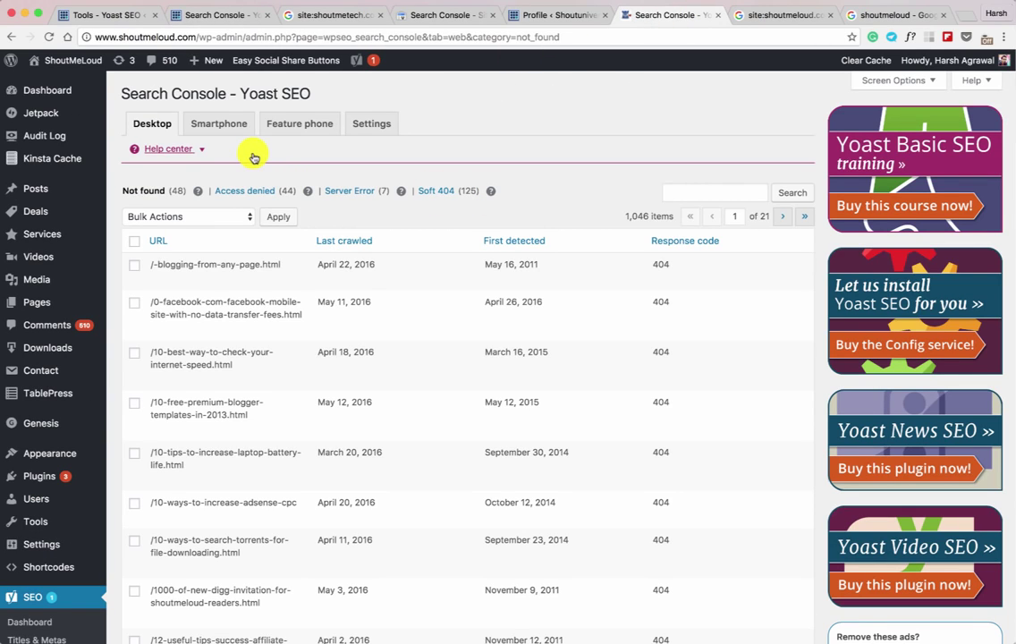
mouse_move(192, 280)
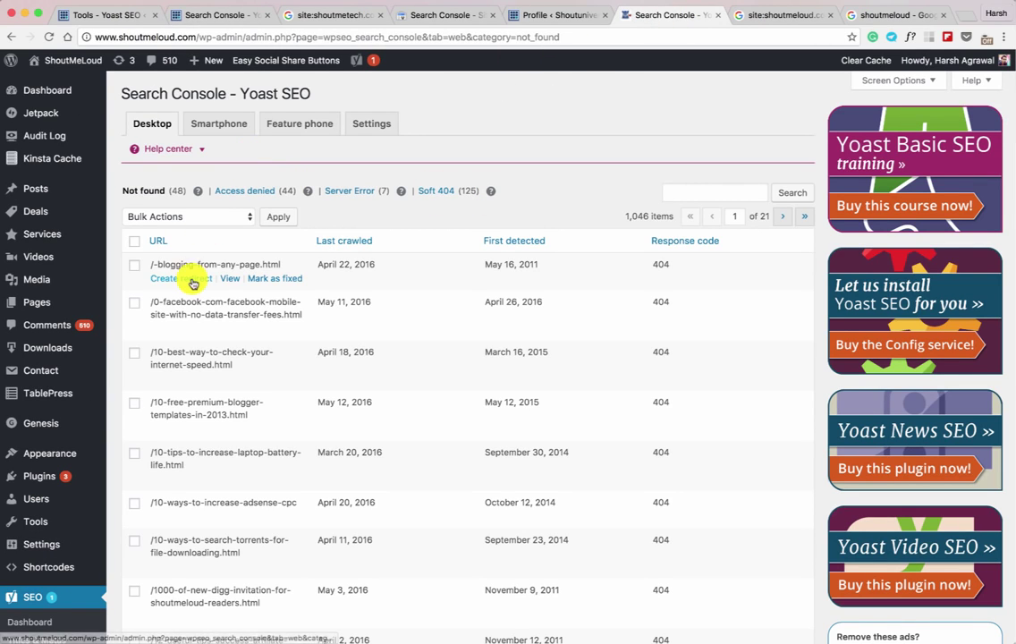
double_click(660, 265)
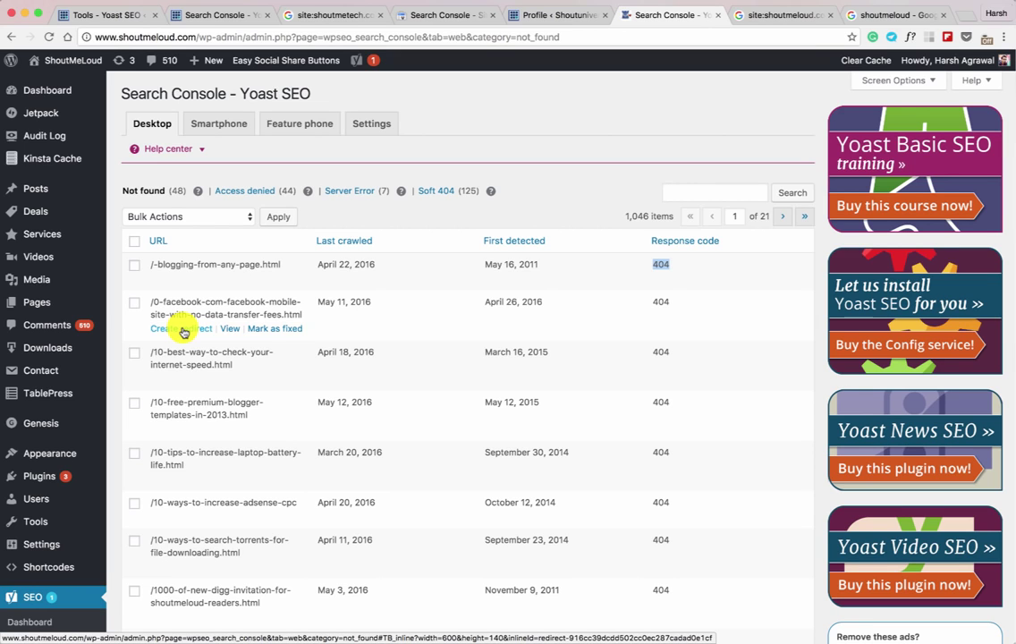
scroll(184, 327, "down", 5)
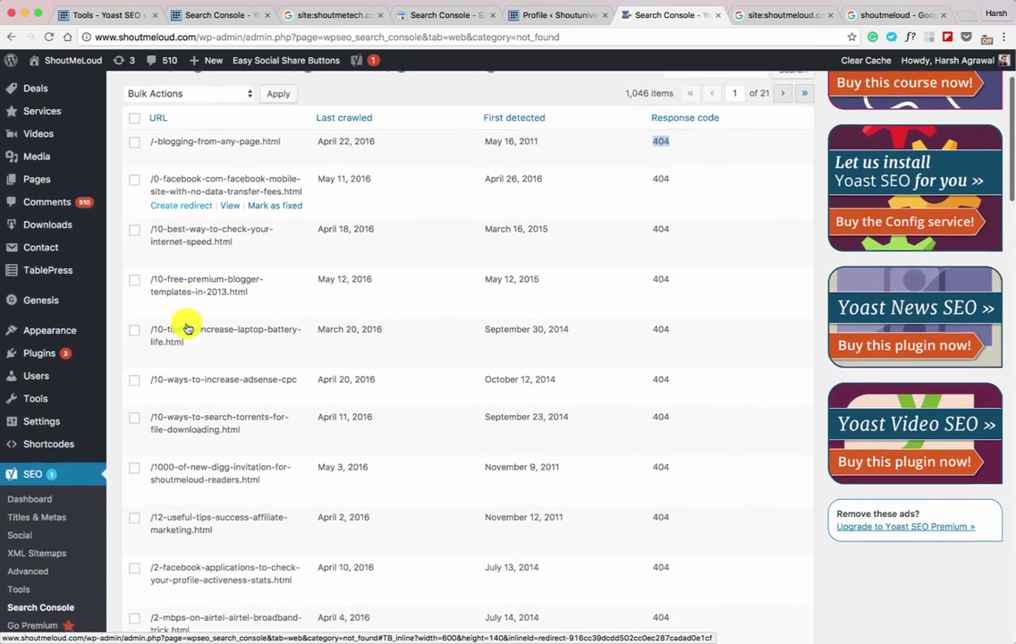
scroll(189, 412, "up", 4)
scroll(189, 412, "up", 1)
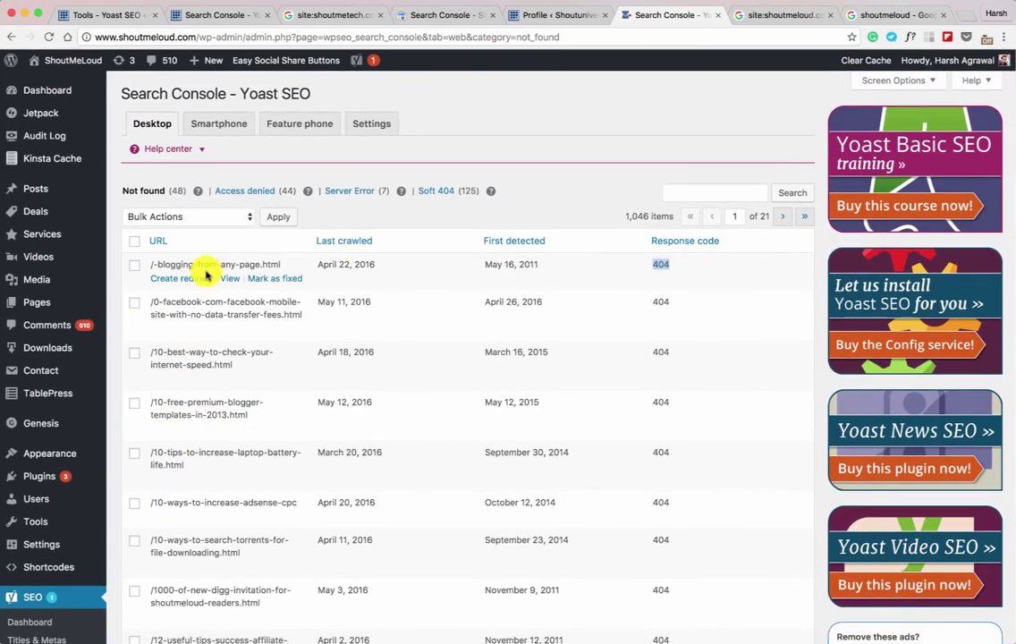
scroll(206, 280, "down", 4)
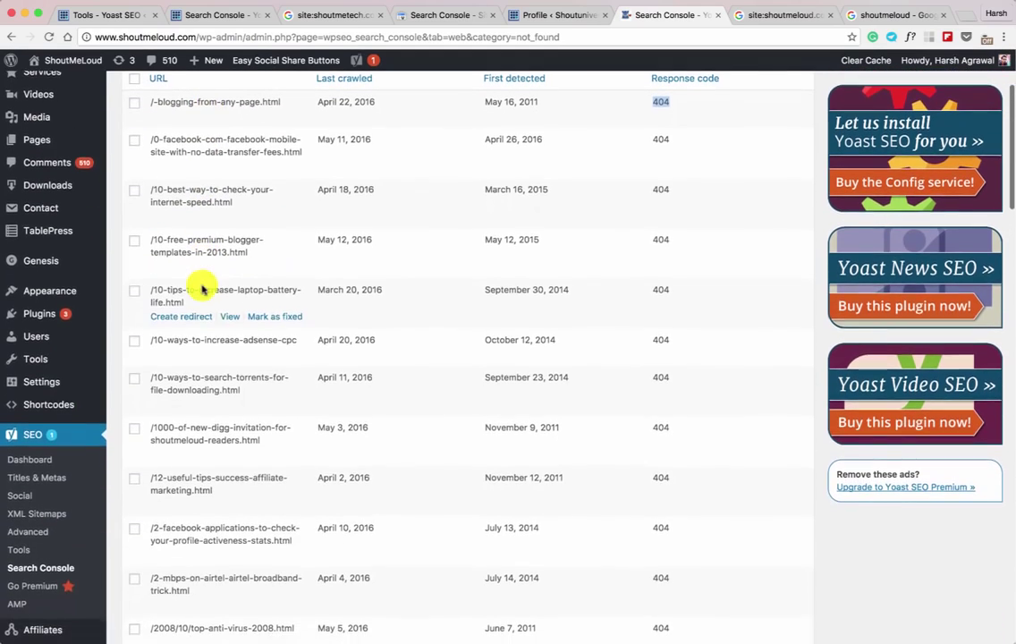
mouse_move(84, 358)
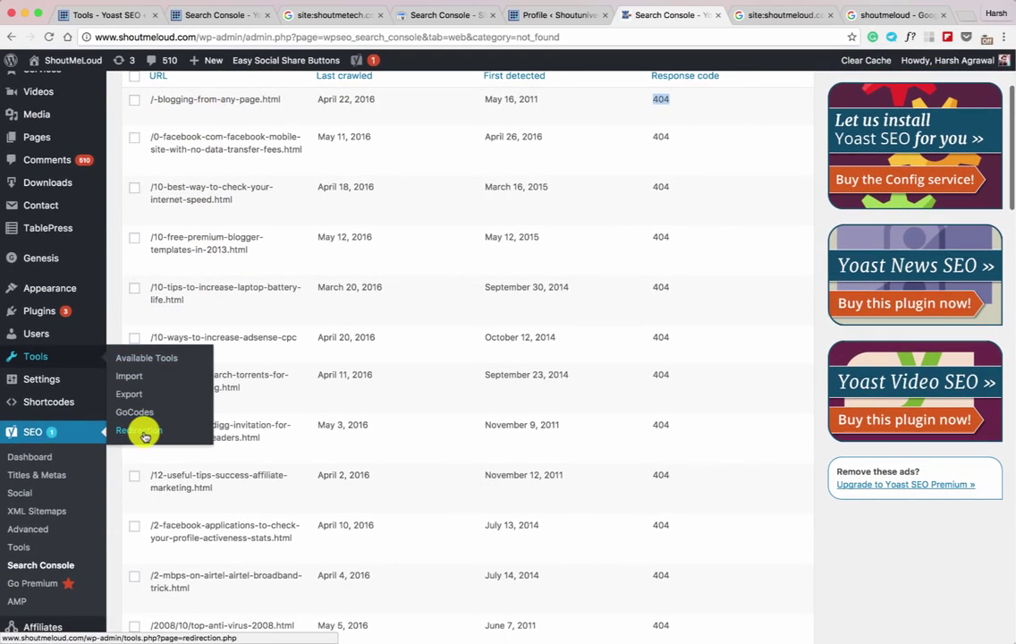
scroll(268, 322, "up", 4)
mouse_move(293, 270)
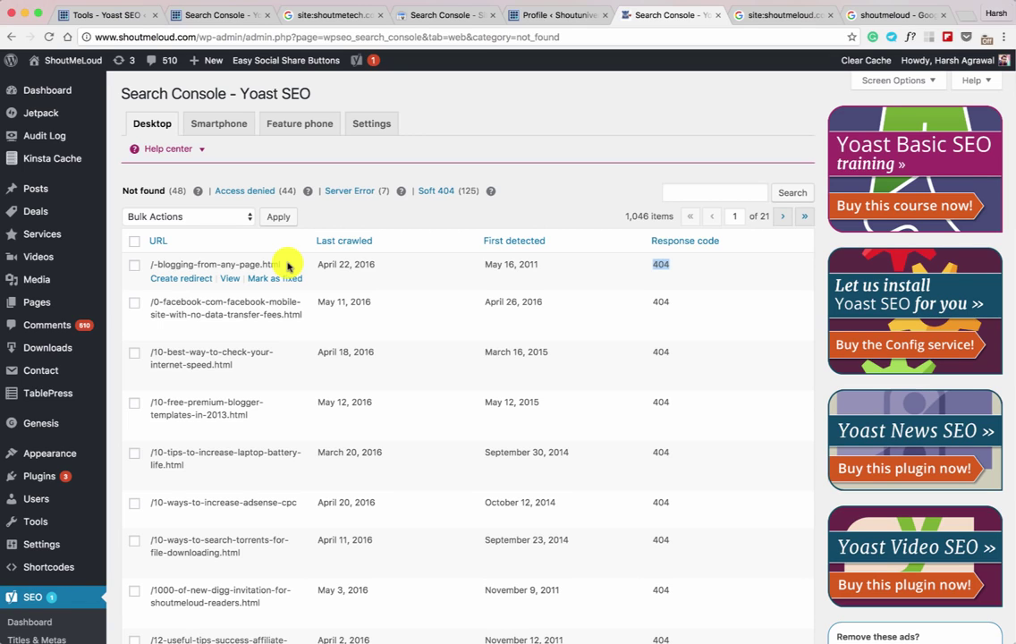
scroll(287, 267, "down", 1)
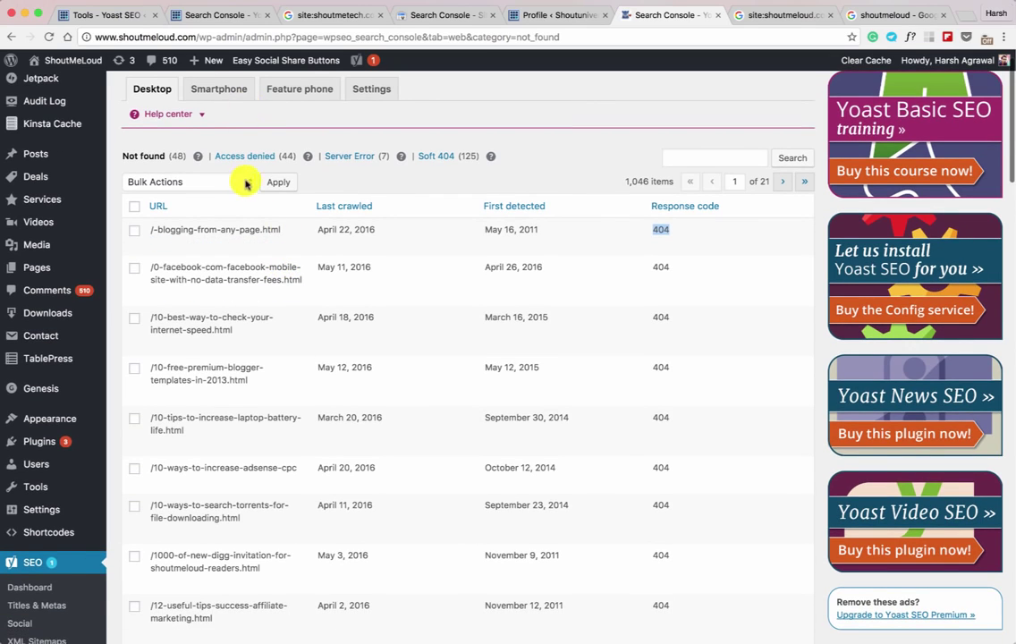
Start a new post on the demo site and review the Yoast SEO snippet preview, focus keyword and analysis sections
left_click(225, 16)
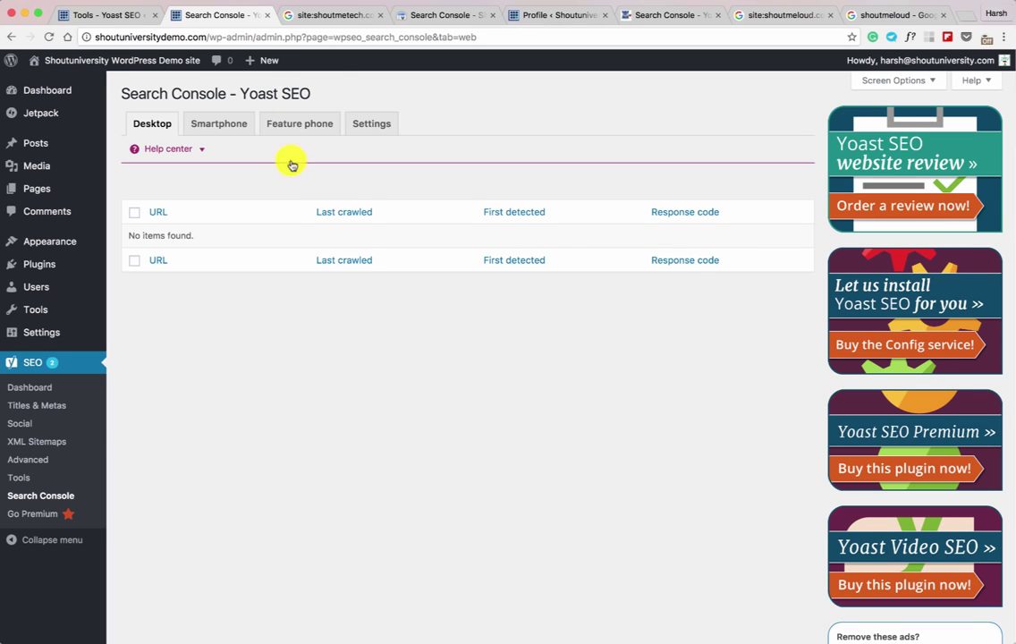
mouse_move(259, 61)
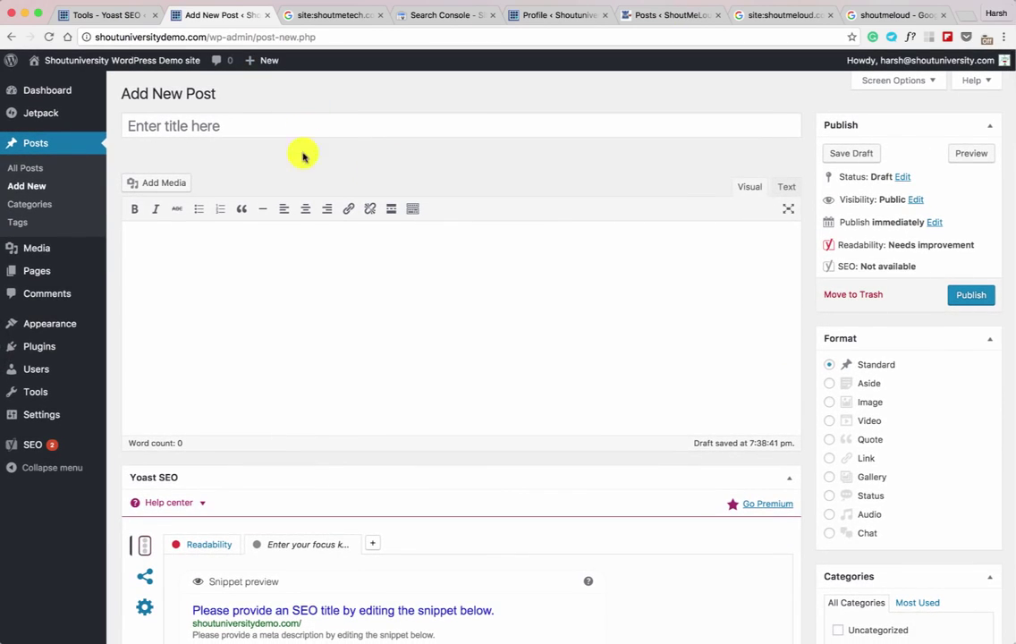
scroll(302, 188, "down", 5)
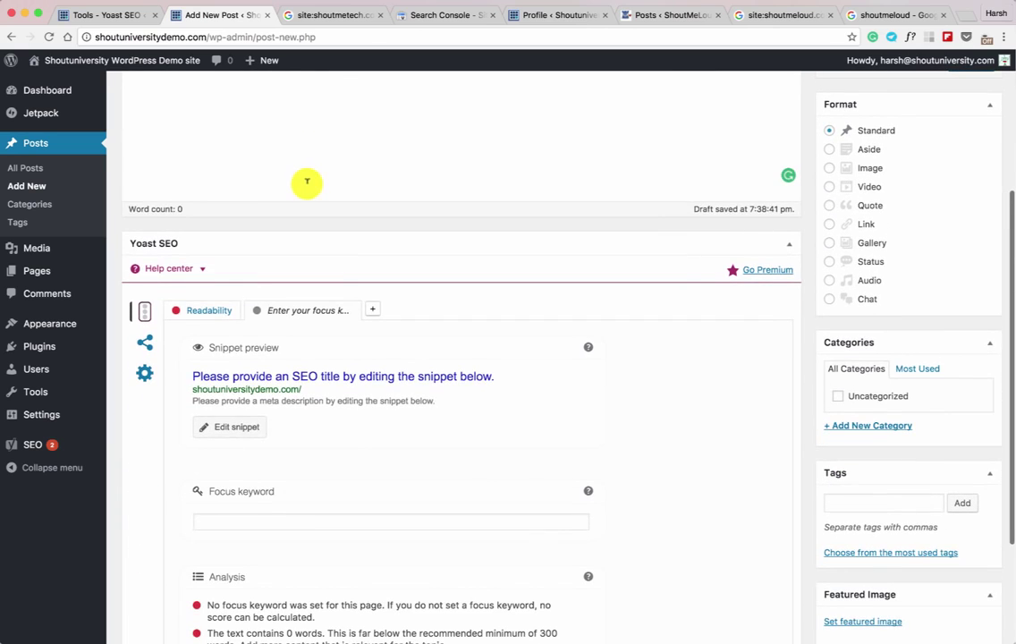
scroll(302, 185, "down", 1)
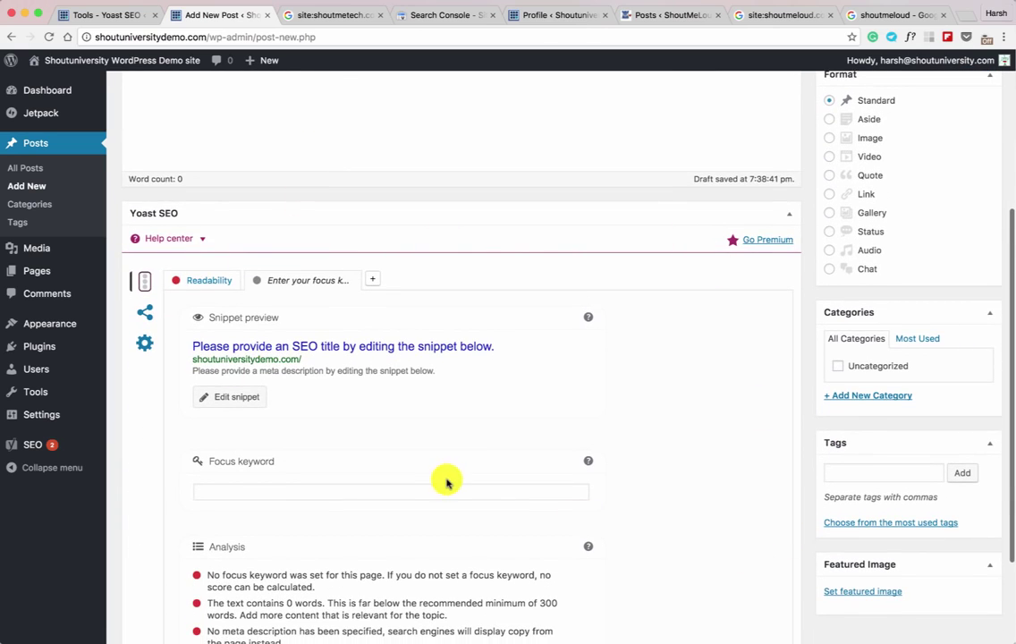
scroll(448, 481, "down", 1)
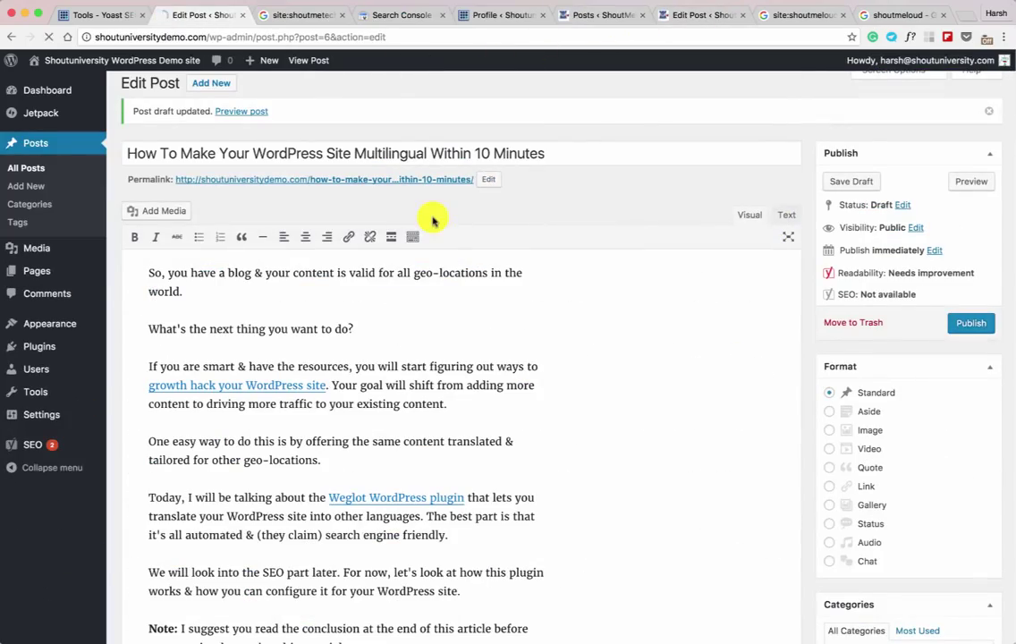
Open the Yoast SEO snippet editor for the draft post about making a WordPress site multilingual
scroll(386, 230, "down", 20)
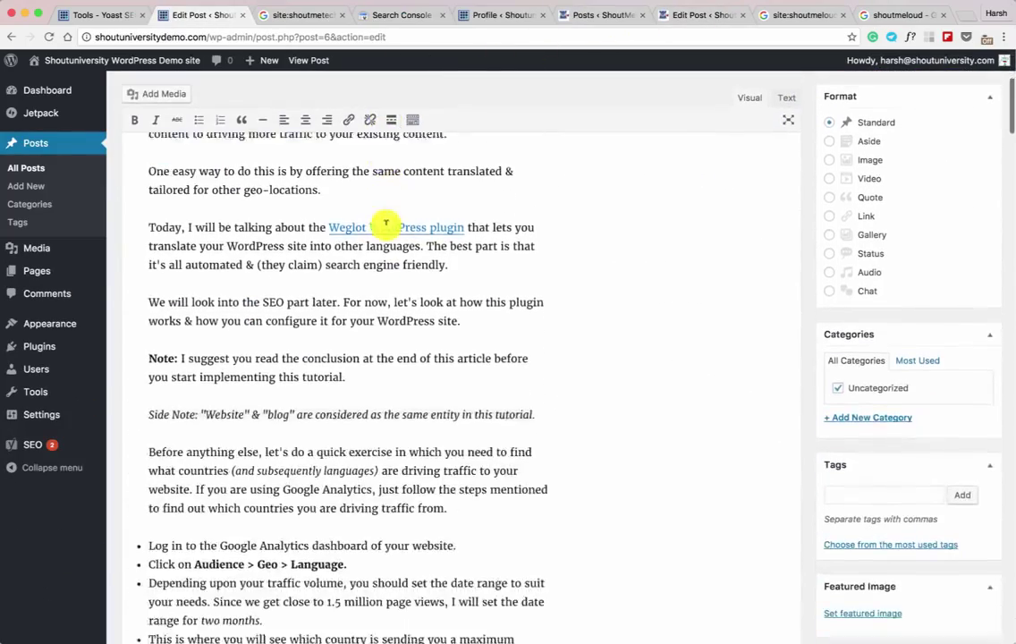
scroll(387, 224, "down", 20)
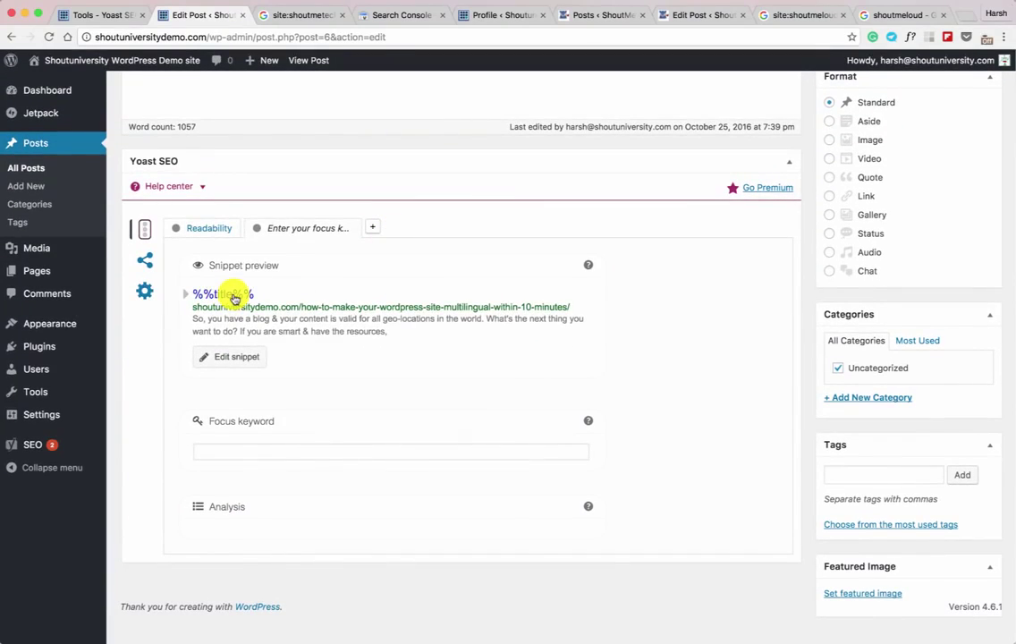
left_click(234, 298)
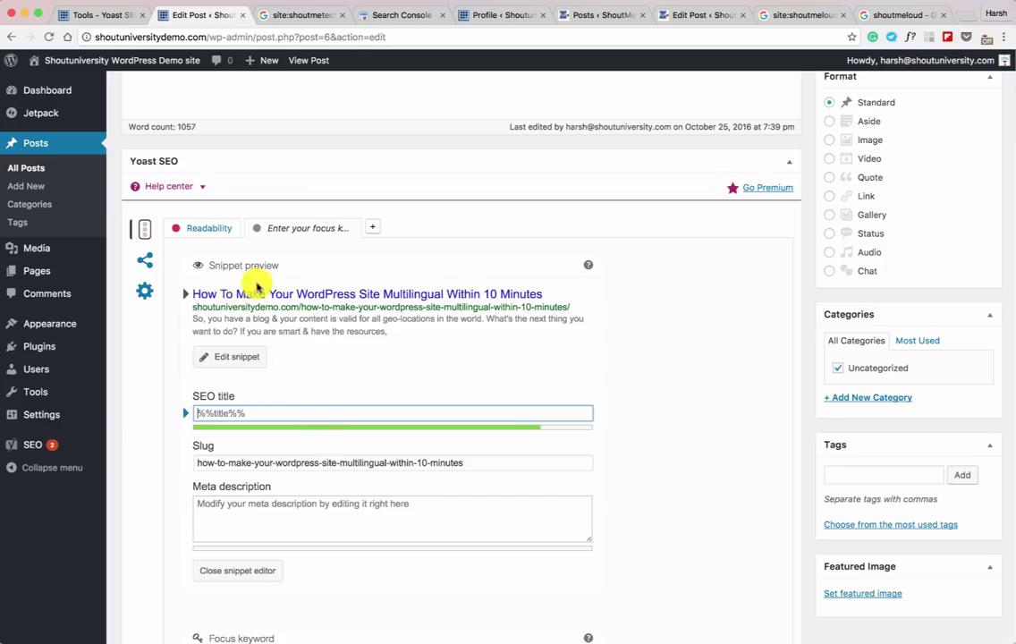
Copy the post title "How To Make Your WordPress Site Multilingual Within 10 Minutes" and return to the Yoast snippet editor
scroll(269, 268, "up", 10)
scroll(287, 255, "up", 20)
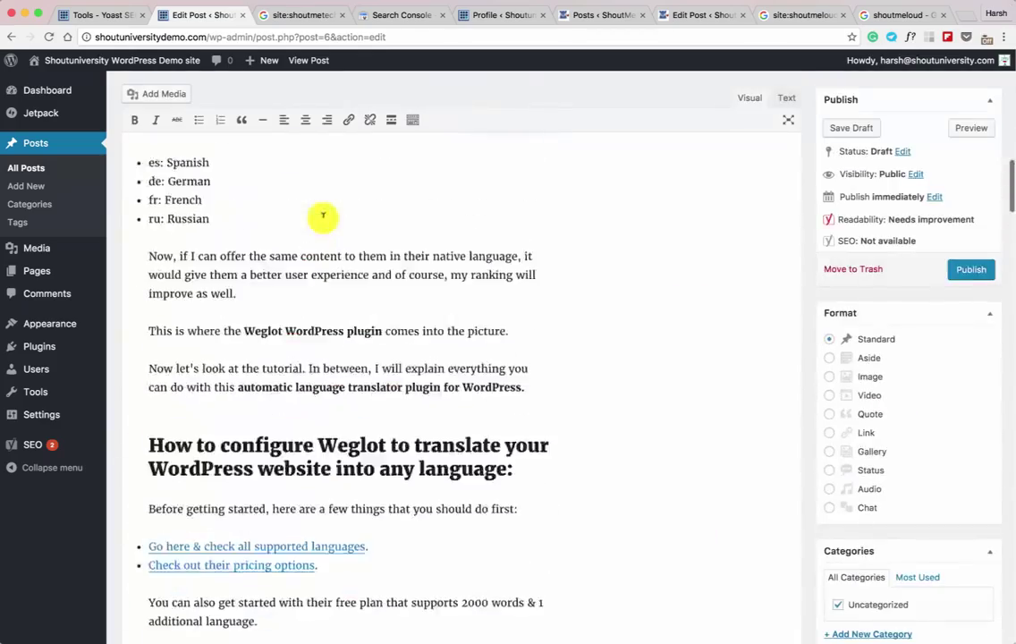
scroll(313, 197, "up", 5)
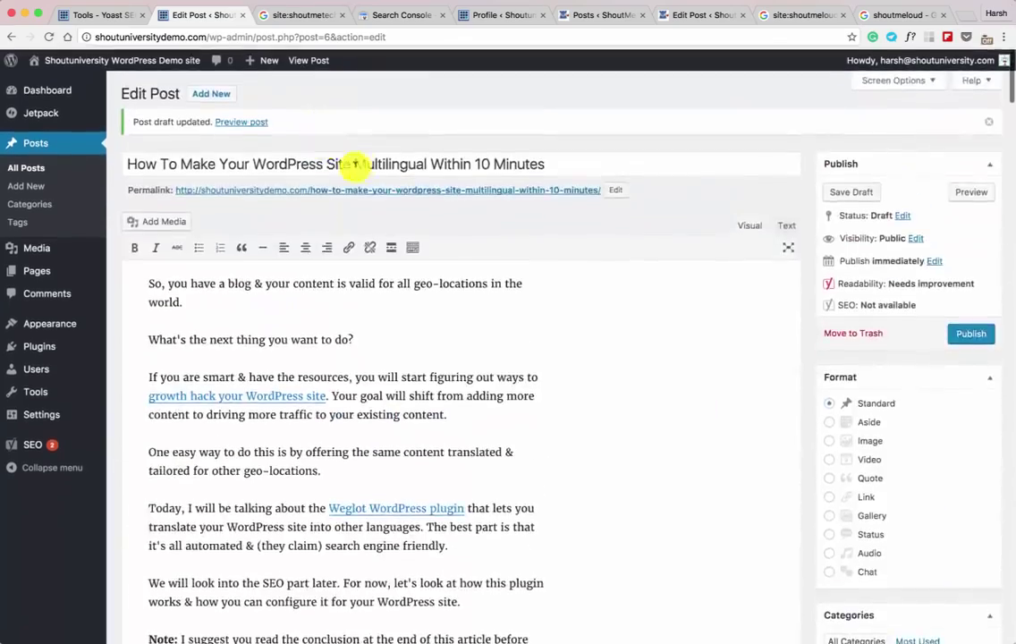
double_click(362, 163)
triple_click(362, 164)
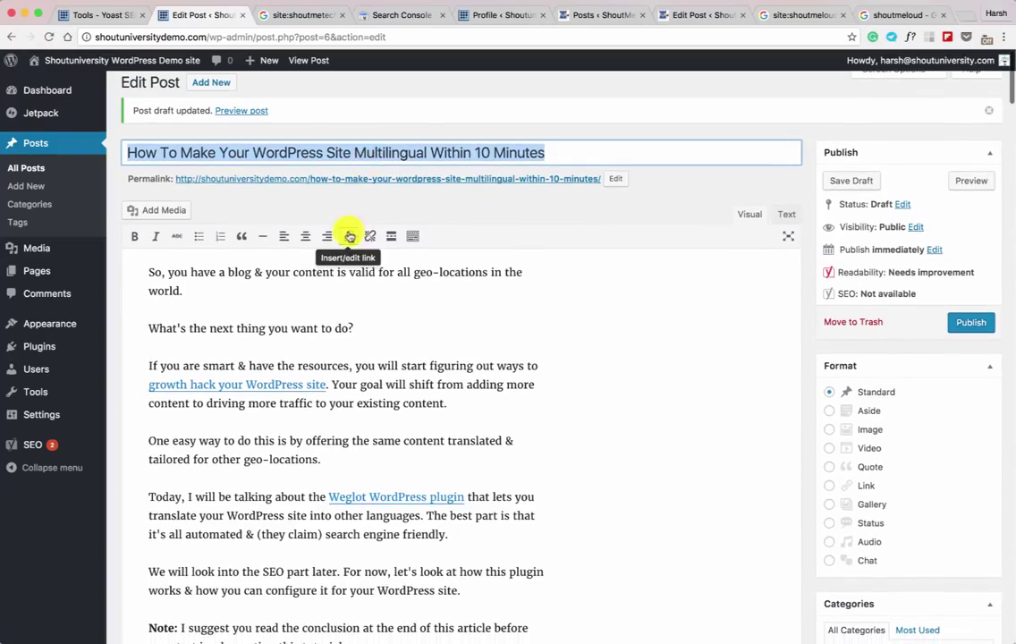
scroll(341, 235, "down", 5)
scroll(340, 235, "down", 20)
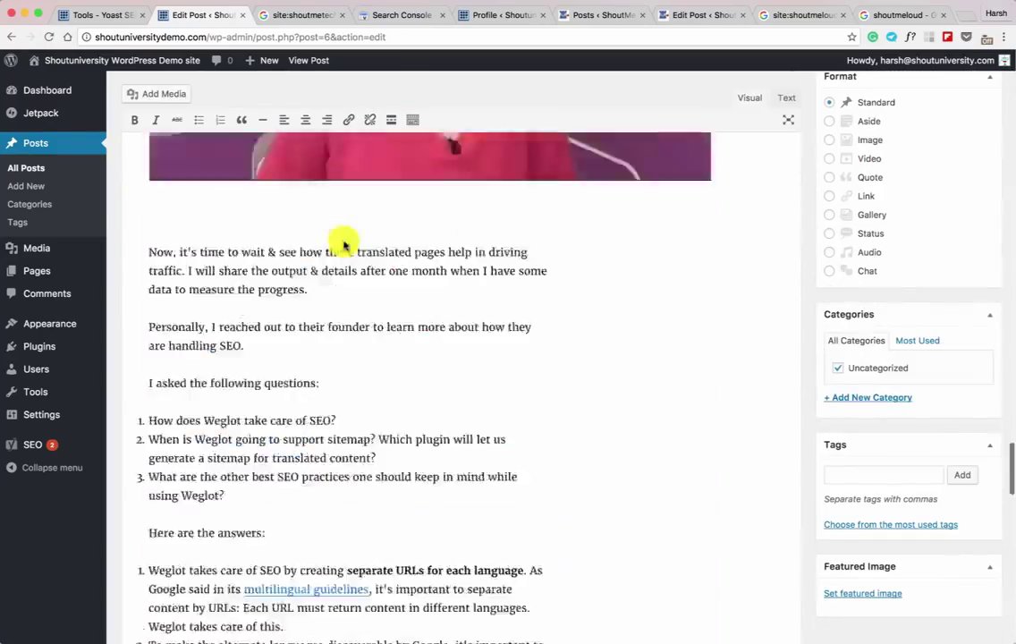
scroll(345, 243, "down", 10)
Check a title in the ShoutMeTech Google results, and set the SEO title to "The complete guide to Make WordPress Site Multilingual Within 10 Minutes"
left_click(291, 15)
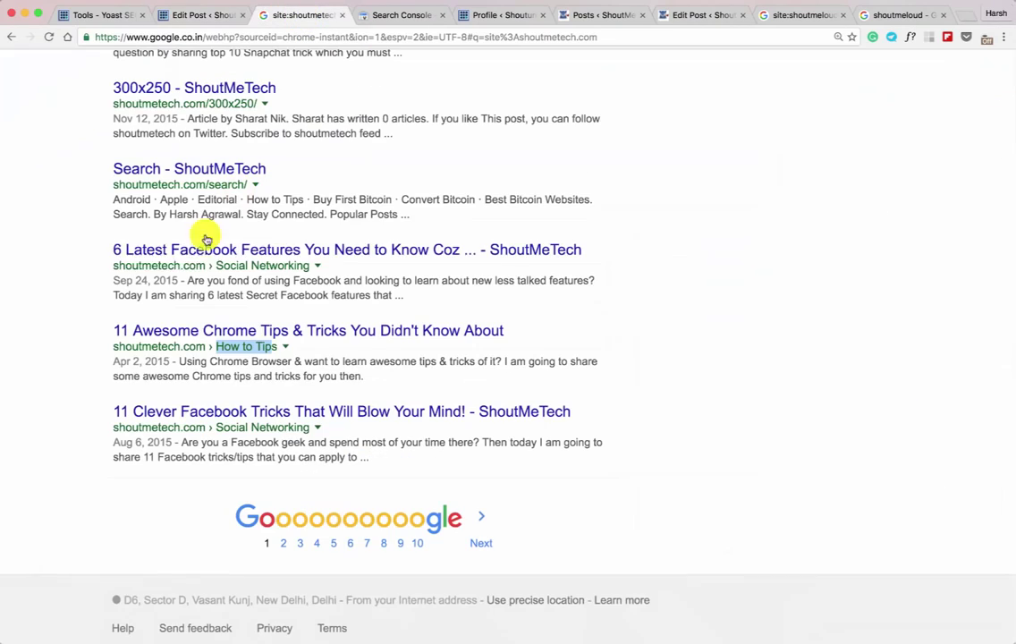
left_click_drag(114, 253, 460, 250)
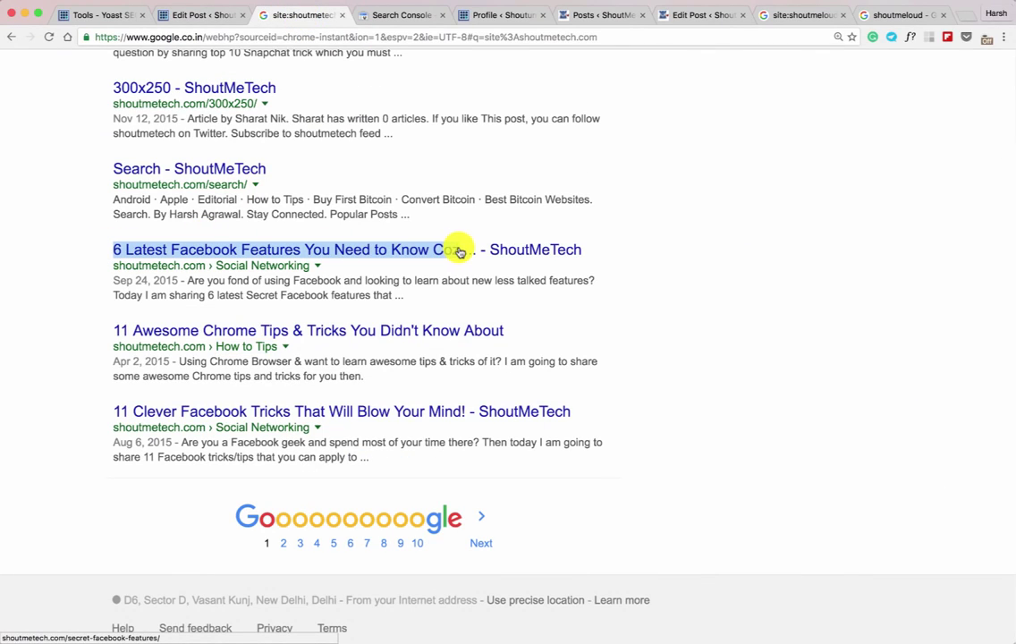
left_click(198, 14)
scroll(146, 278, "up", 8)
left_click(265, 377)
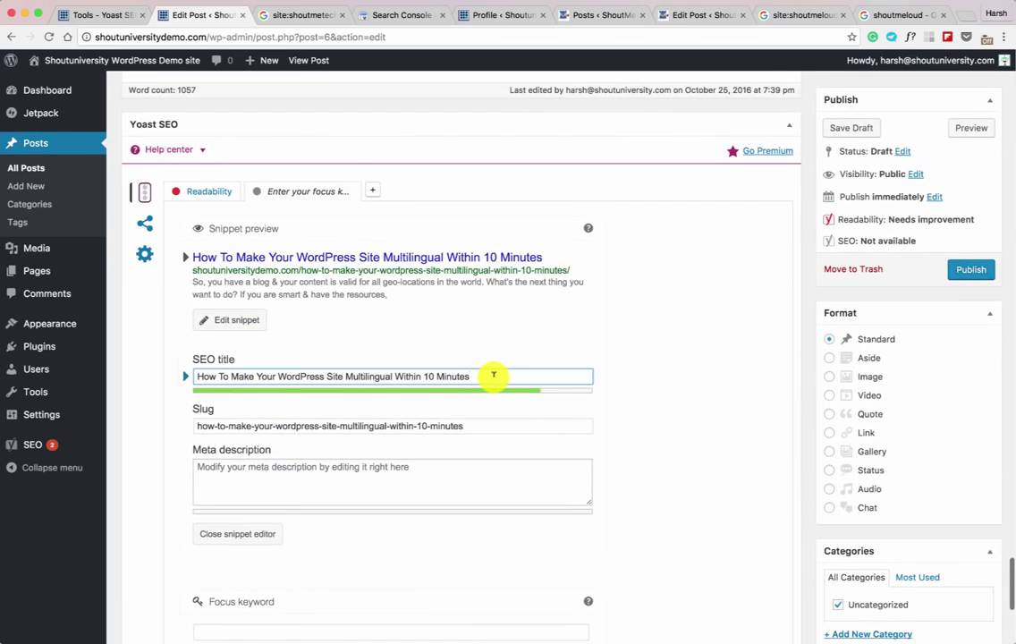
type("The complete guide to Make WordPress Site Multilingual Within 10 Minutes")
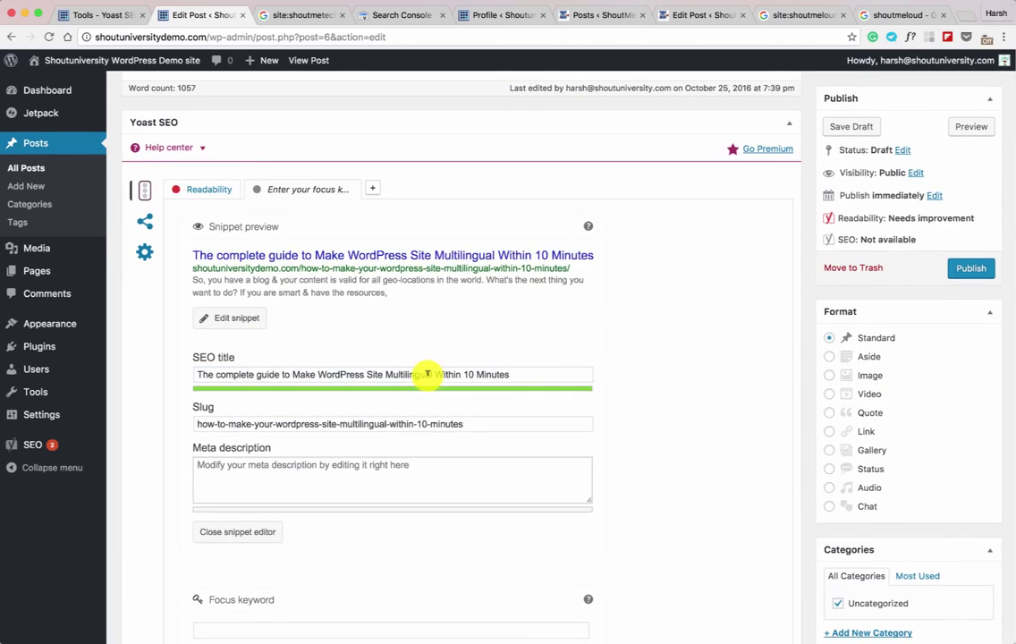
scroll(317, 370, "down", 1)
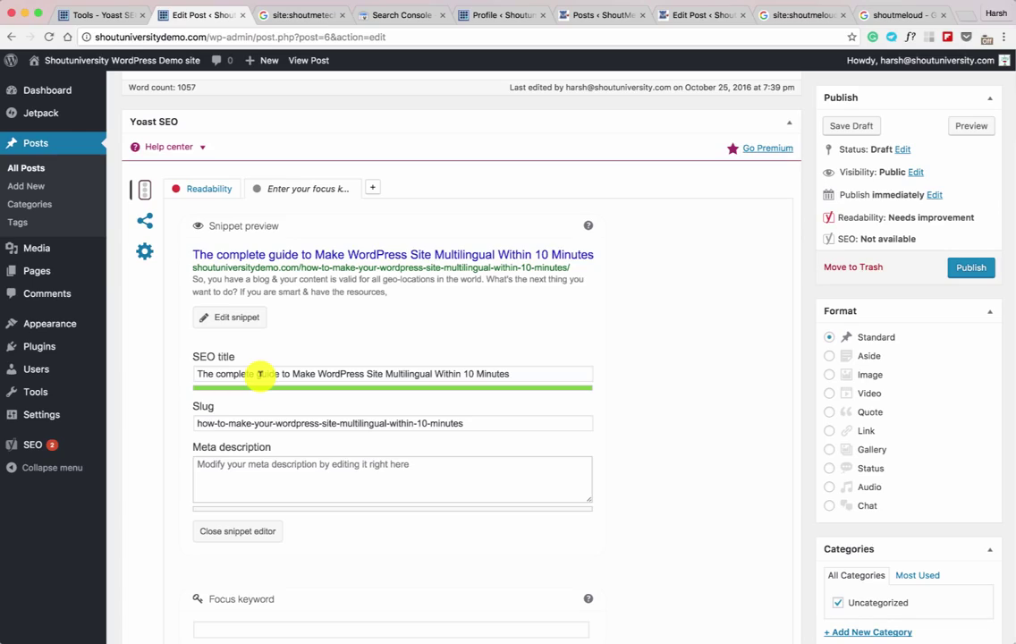
Set the meta description to "Learn how one blog added multilingual option & started driving more traffic. A free WordPress plugin call Weglot can do wonders for you."
scroll(259, 373, "up", 20)
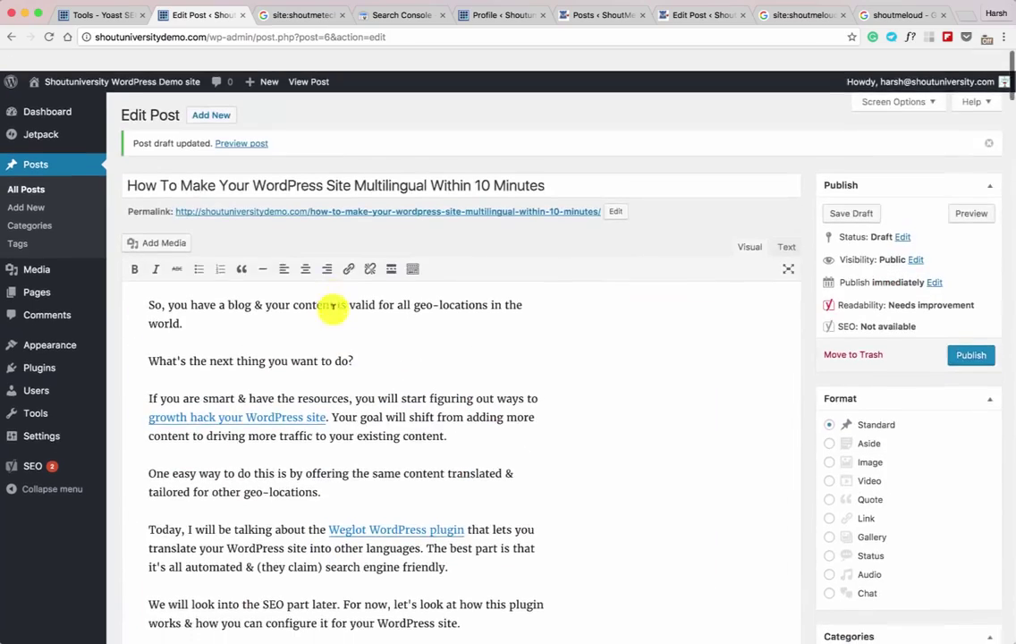
scroll(204, 161, "down", 2)
scroll(86, 408, "down", 15)
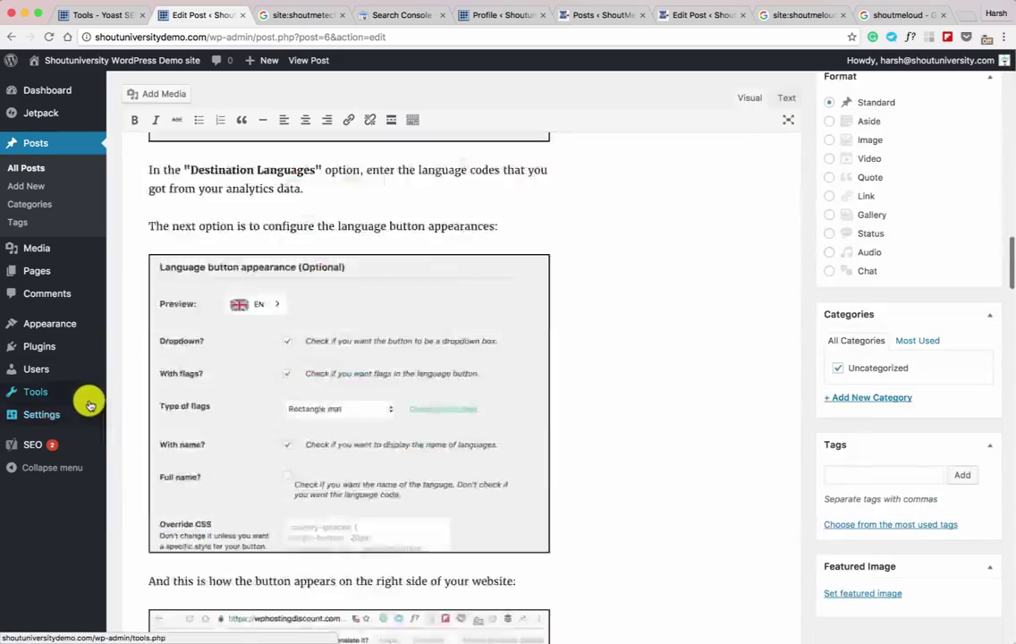
scroll(89, 405, "down", 15)
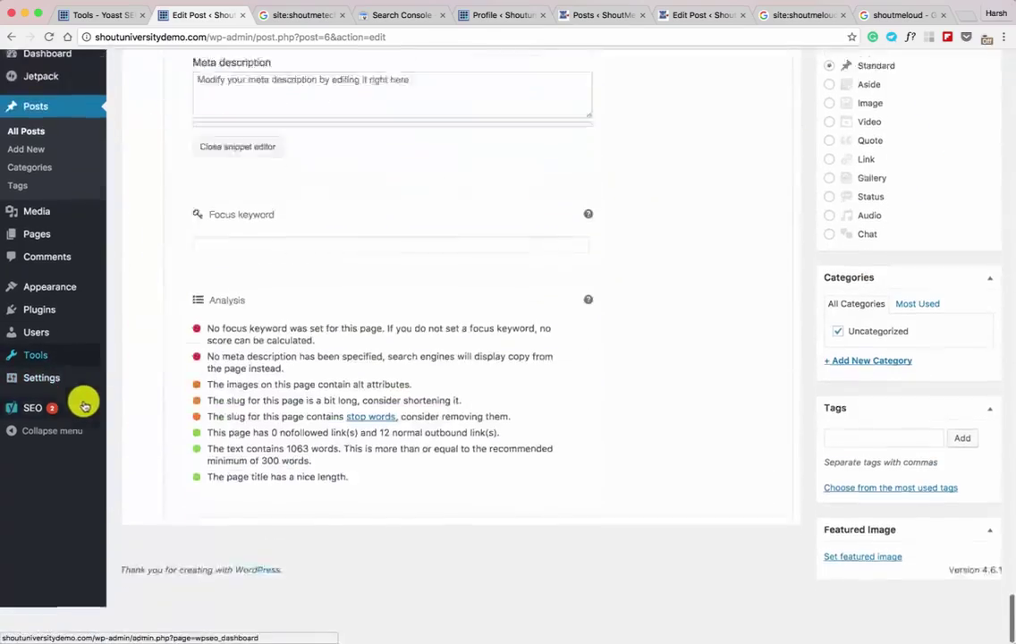
scroll(83, 405, "up", 5)
left_click(295, 333)
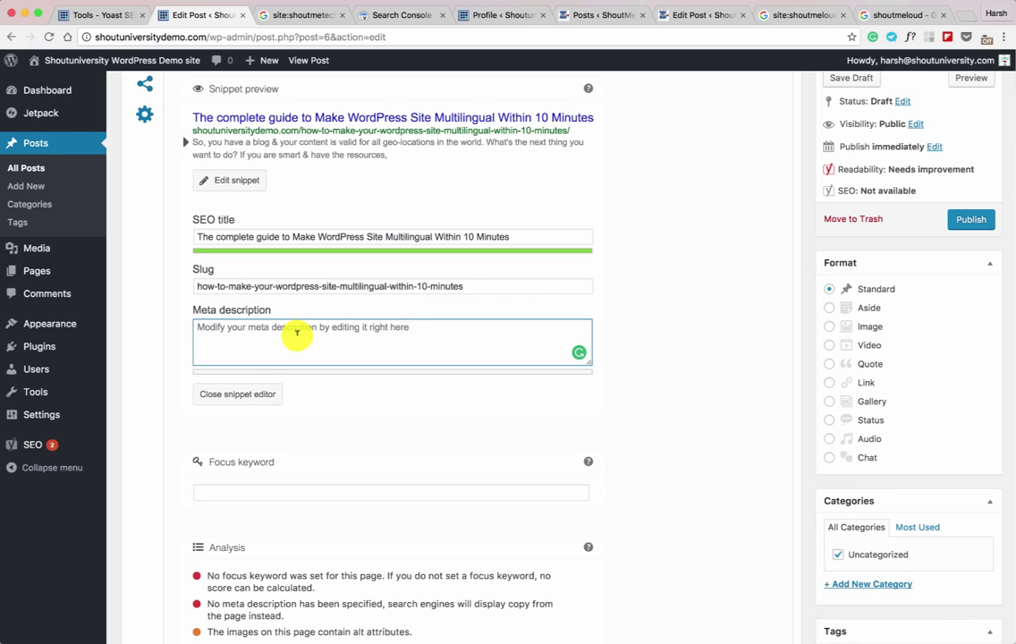
type("Learn how one blog added multilingual option & started driving more traffic. A free WordPress plugin call Weglot can do wonders for you.")
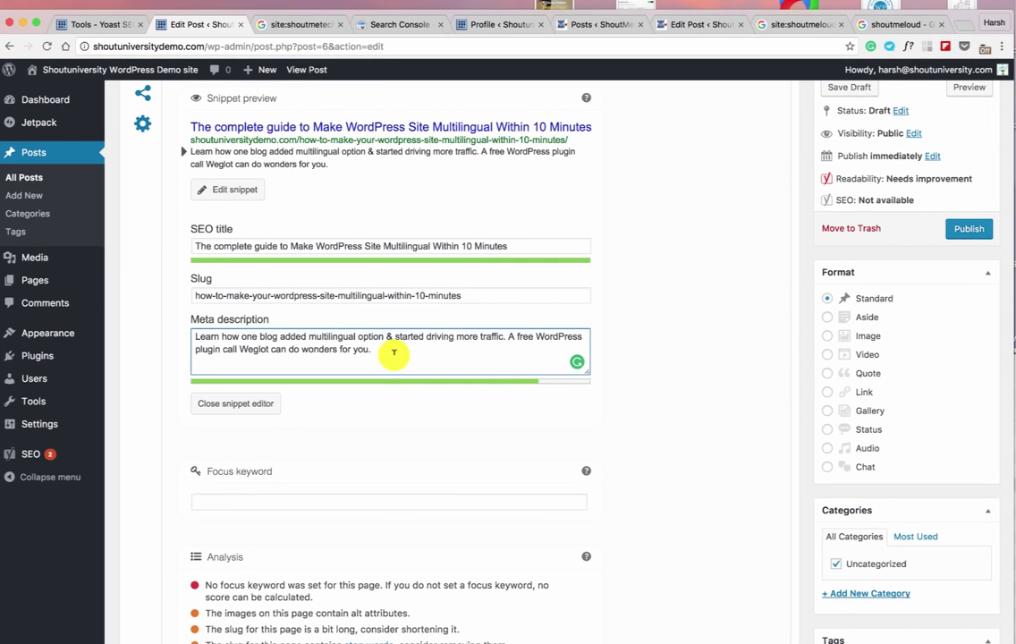
Compare the post's meta description with the descriptions shown in the ShoutMeTech Google search results
left_click(319, 33)
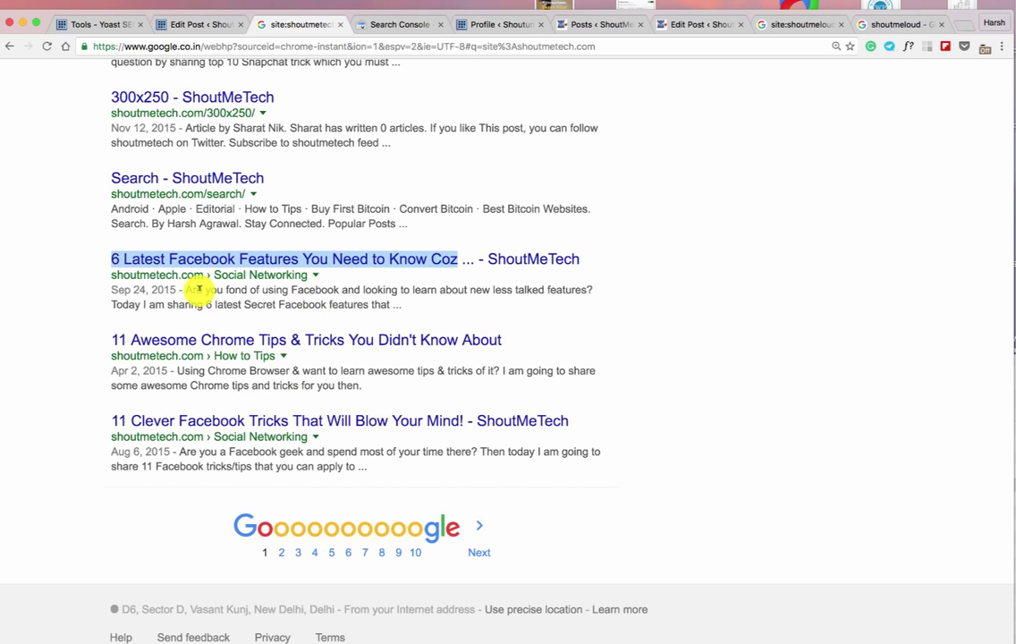
key("ctrl+shift+Tab")
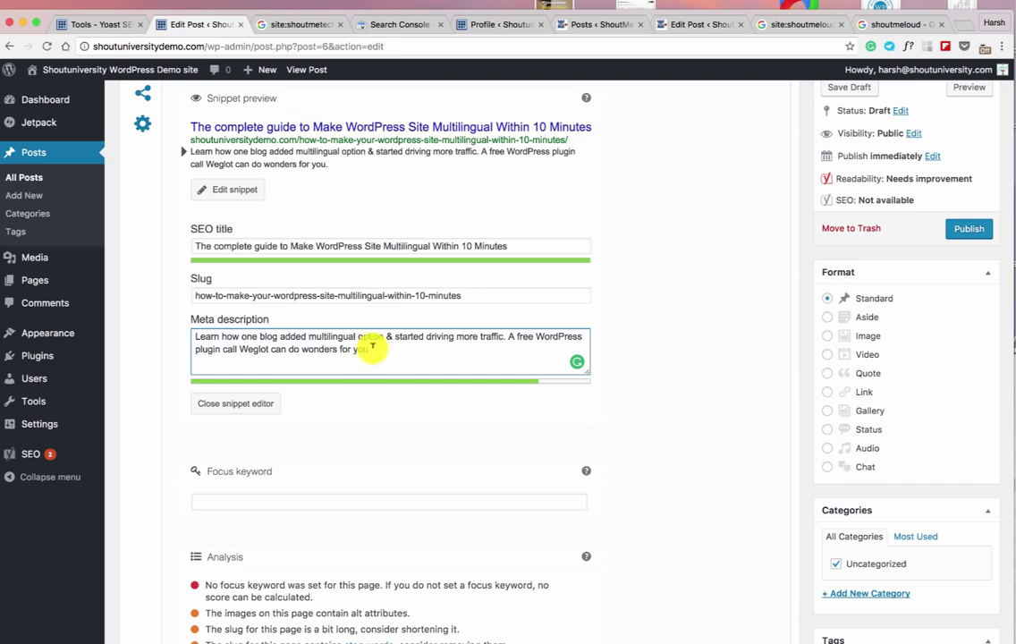
left_click_drag(369, 350, 205, 337)
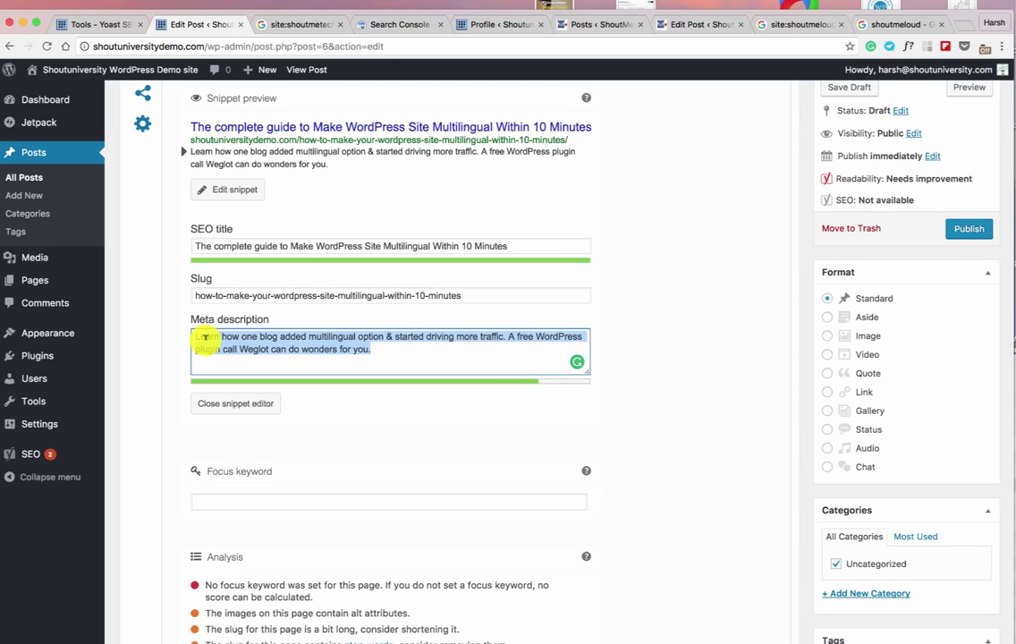
Open the post's Yoast social sharing settings and review the Facebook title, description and image fields
scroll(220, 295, "up", 5)
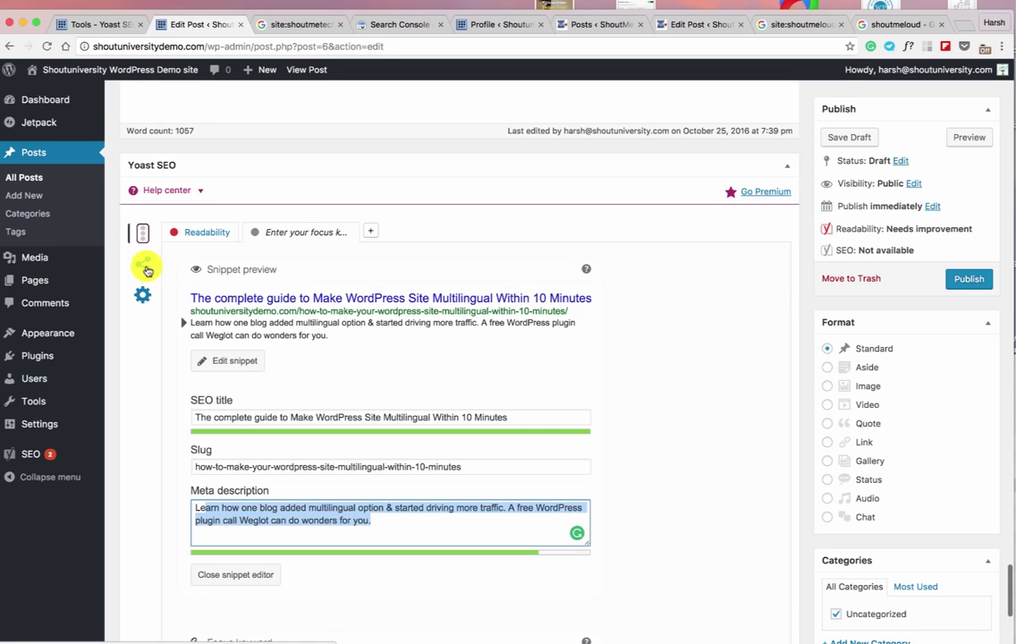
left_click(143, 272)
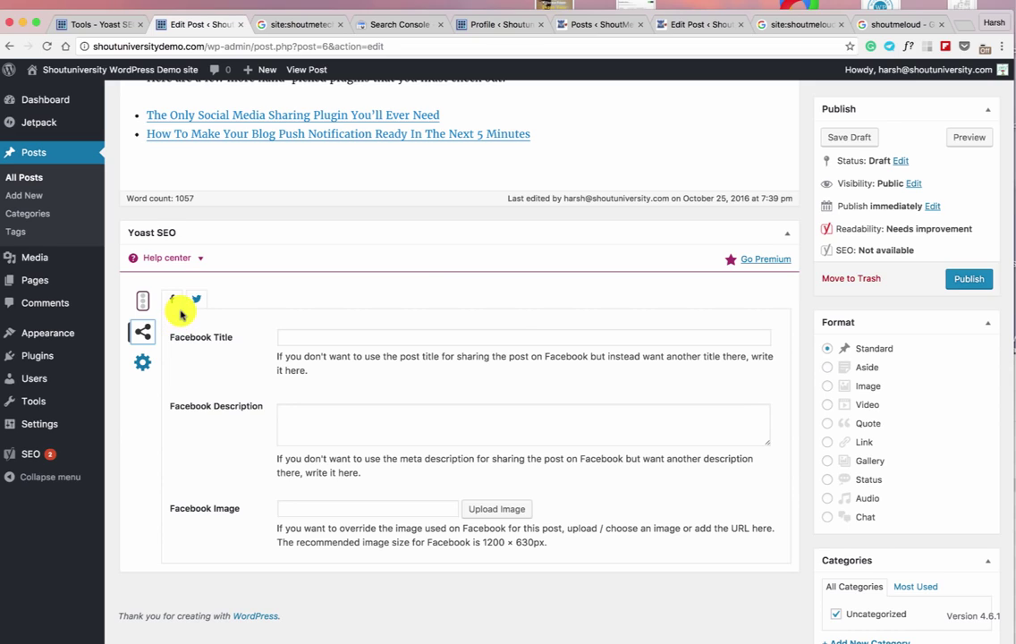
left_click(338, 336)
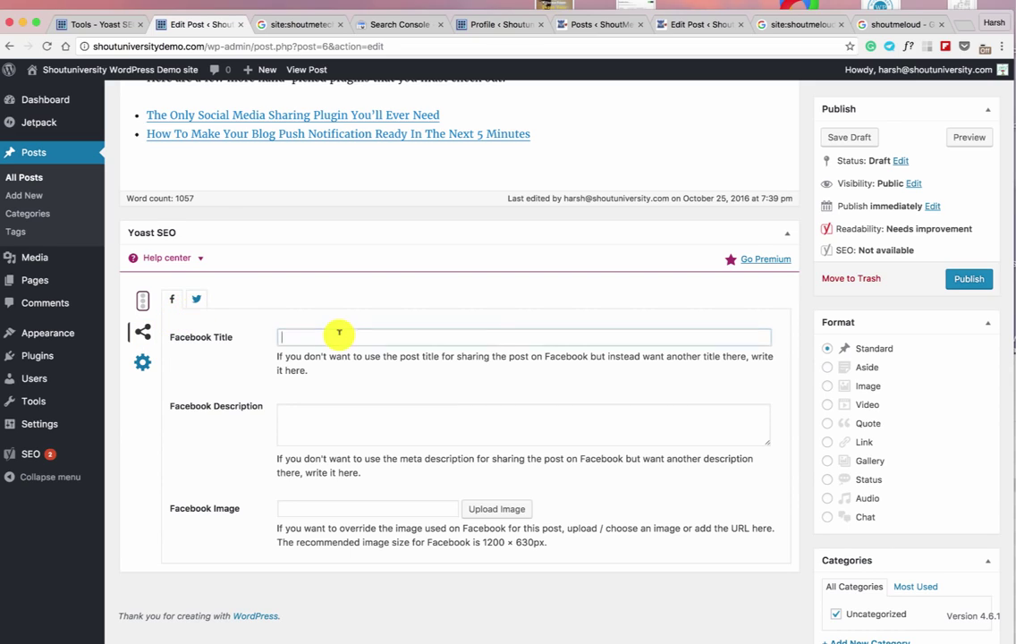
Set the post's Twitter title to "How To Make Your #WordPress Site Multilingual Within 10 Minutes"
left_click(195, 299)
left_click(291, 338)
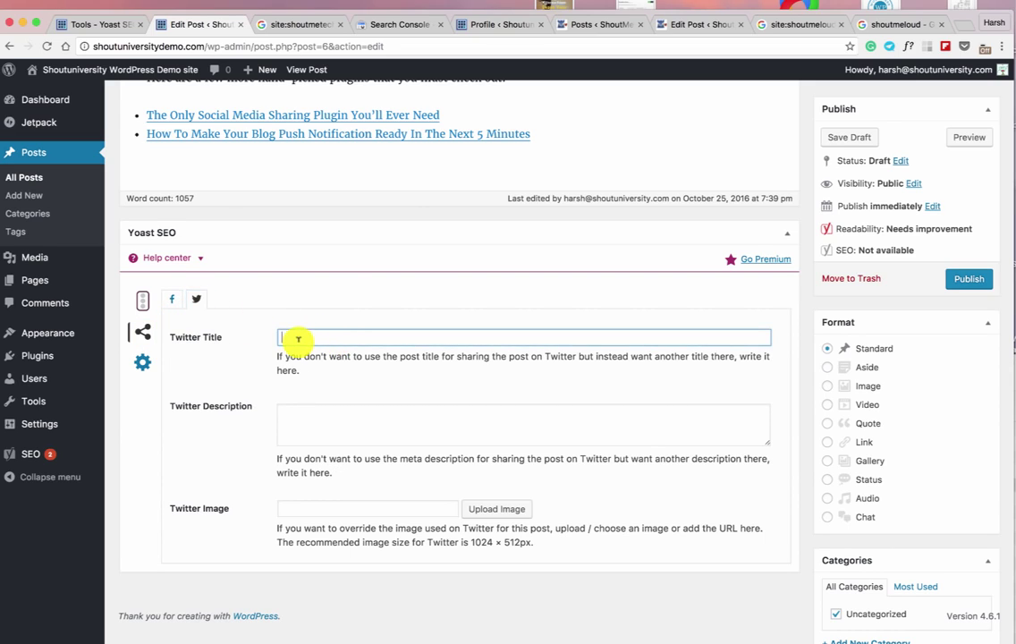
type("How To Make Your WordPress Site Multilingual Within 10 Minutes")
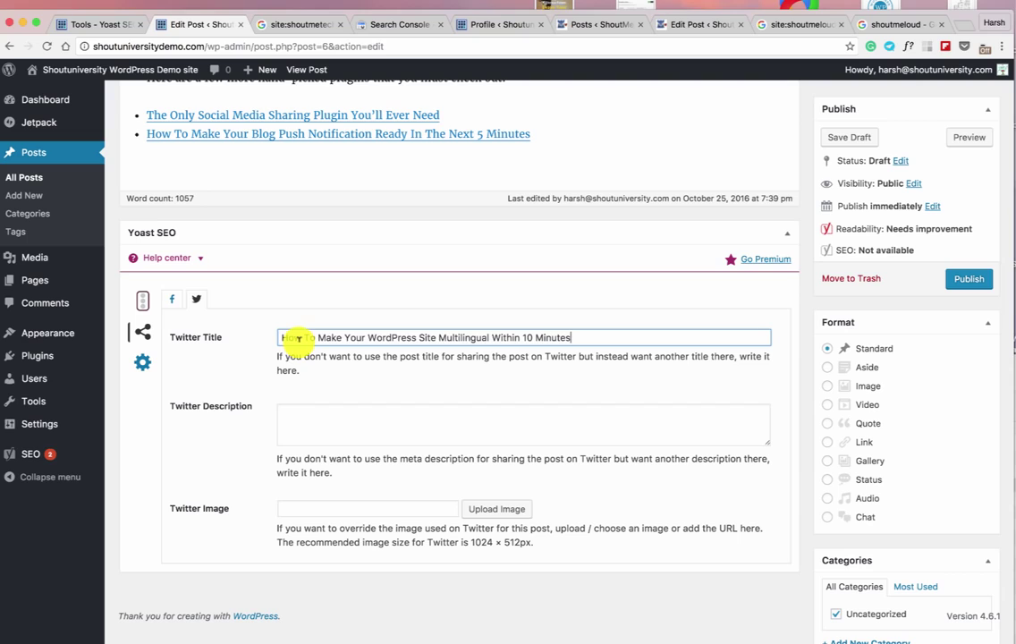
left_click(368, 338)
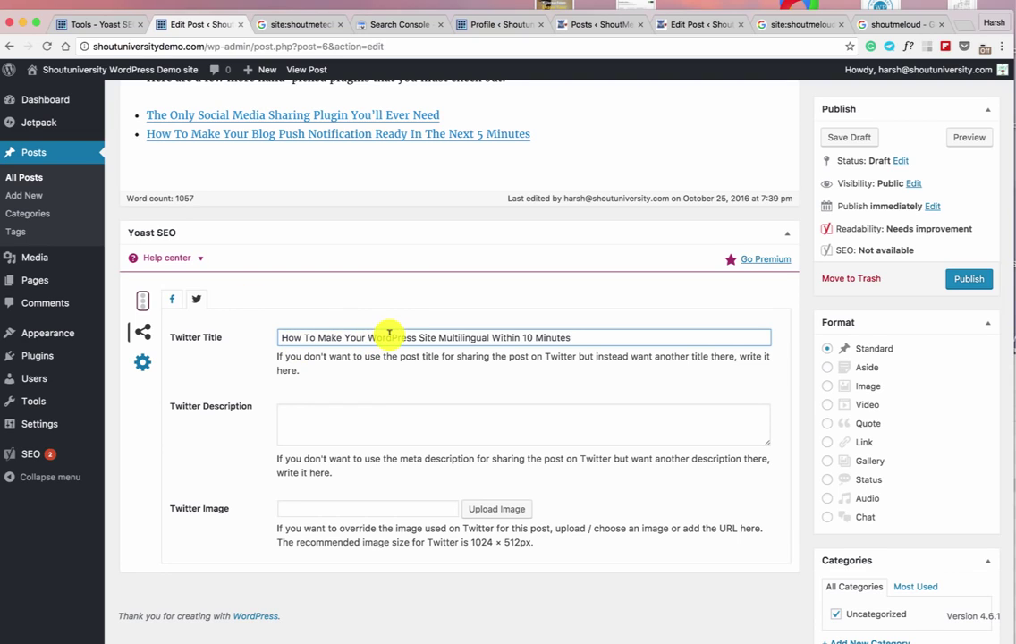
type("#")
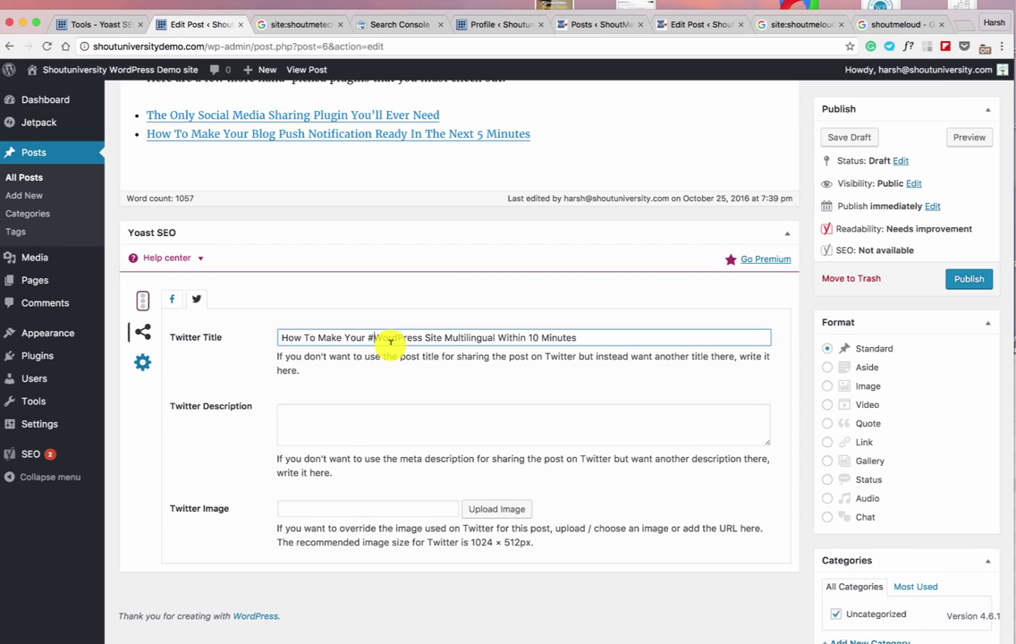
left_click(405, 509)
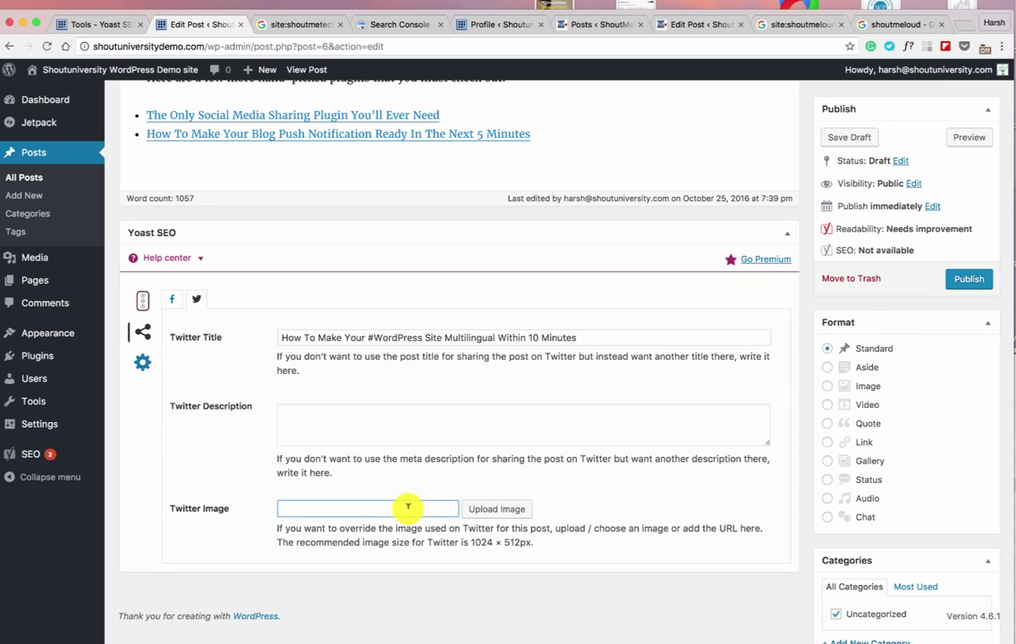
left_click(389, 427)
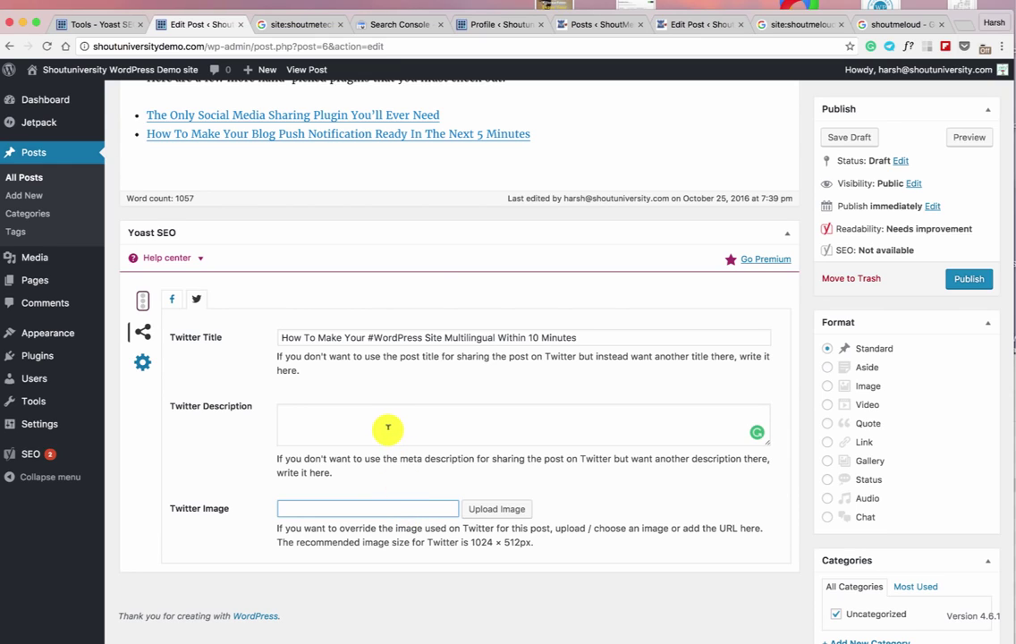
Set the post's Facebook sharing image to 1-Facebook.png from the media library
left_click(171, 299)
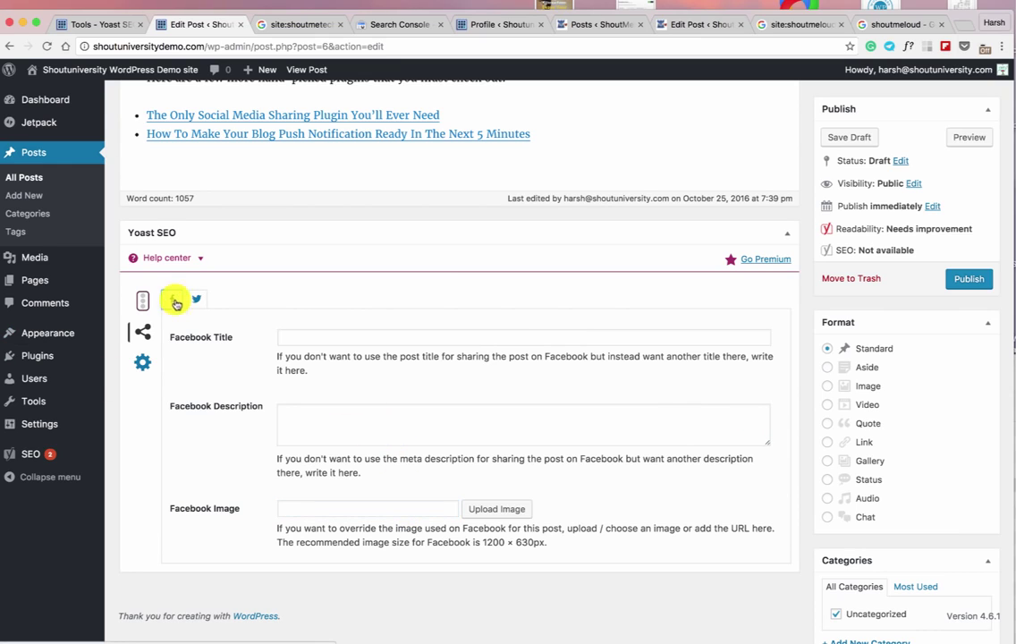
left_click(491, 507)
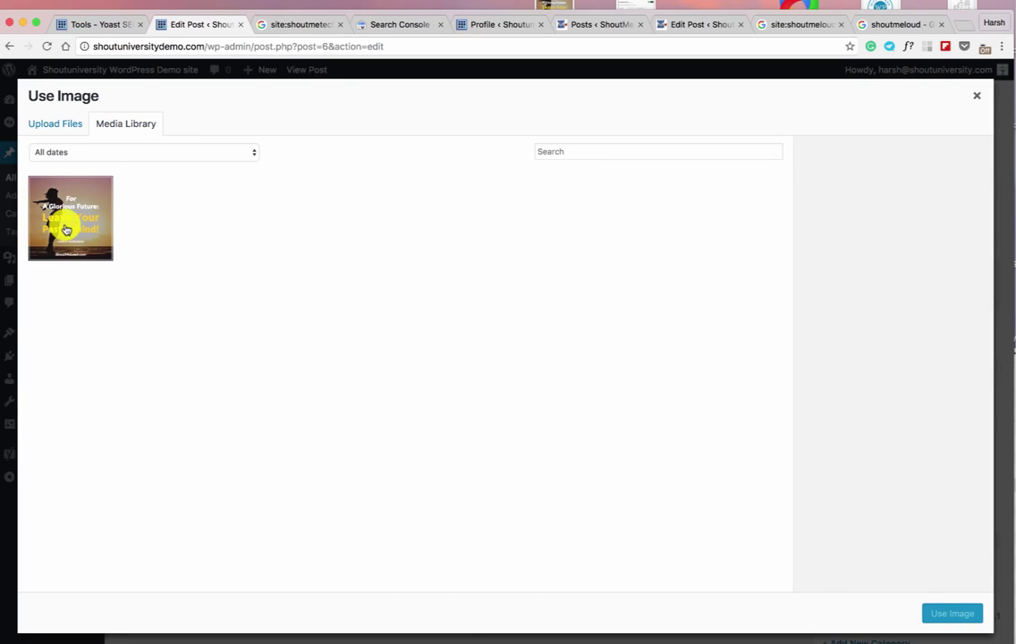
left_click(75, 204)
left_click(956, 613)
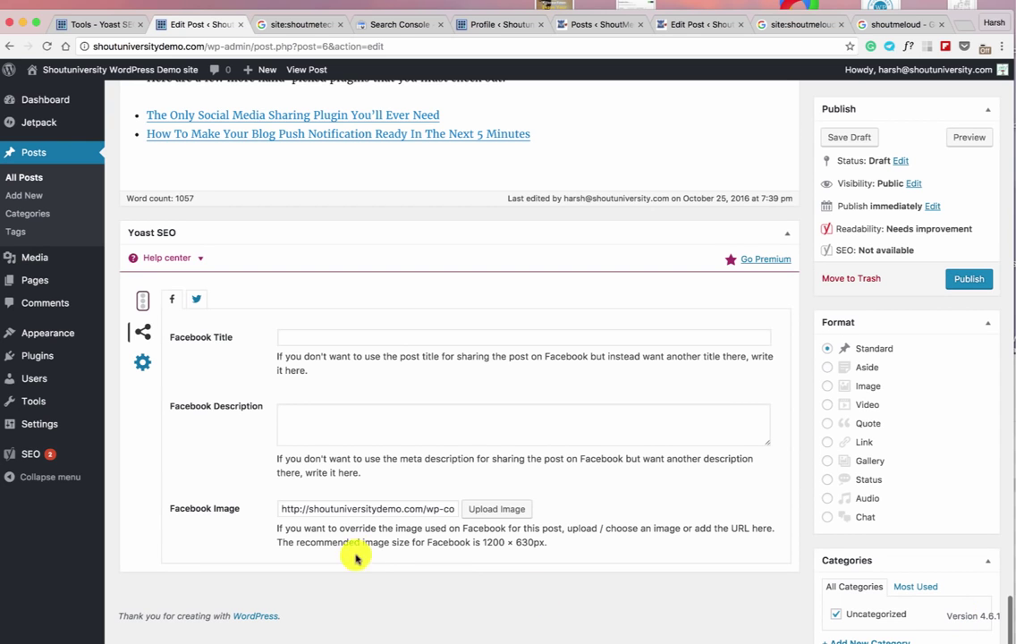
Set the post's Twitter sharing image to 1-Facebook.png from the media library
left_click(196, 299)
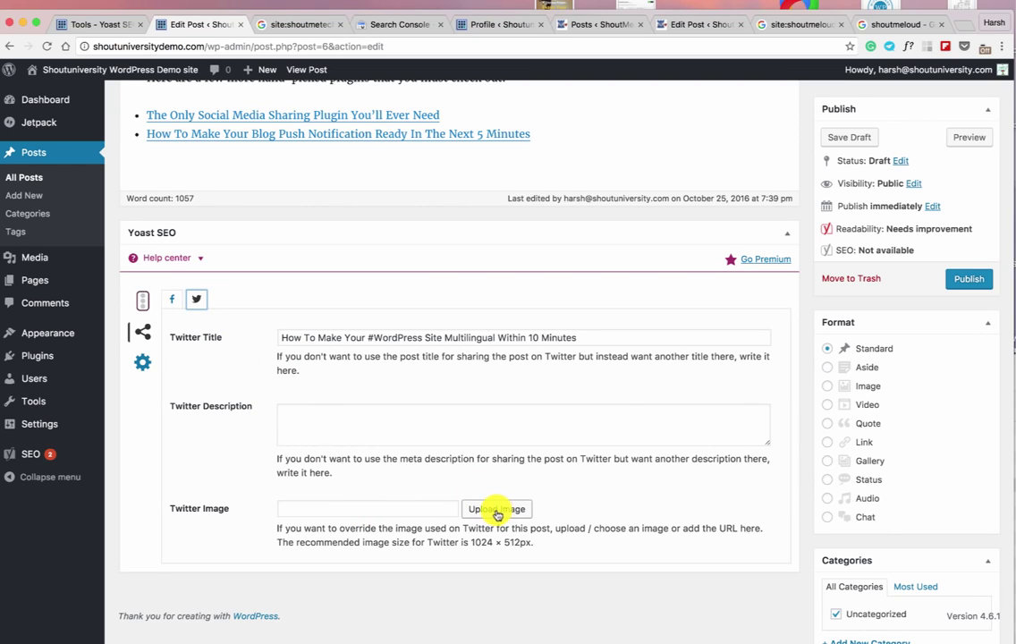
left_click_drag(534, 545, 467, 542)
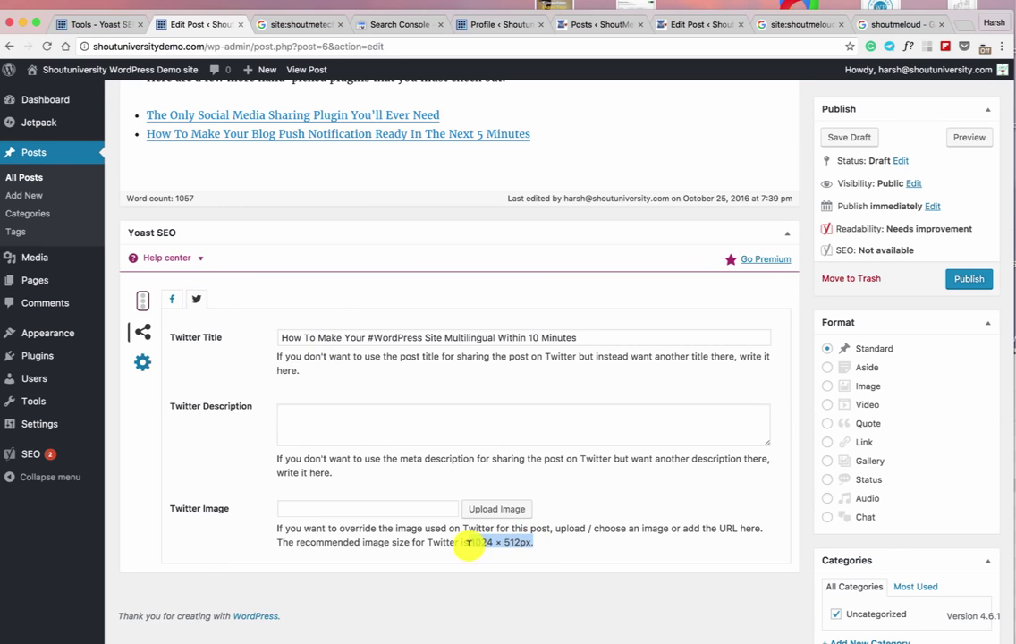
left_click(496, 508)
left_click(102, 229)
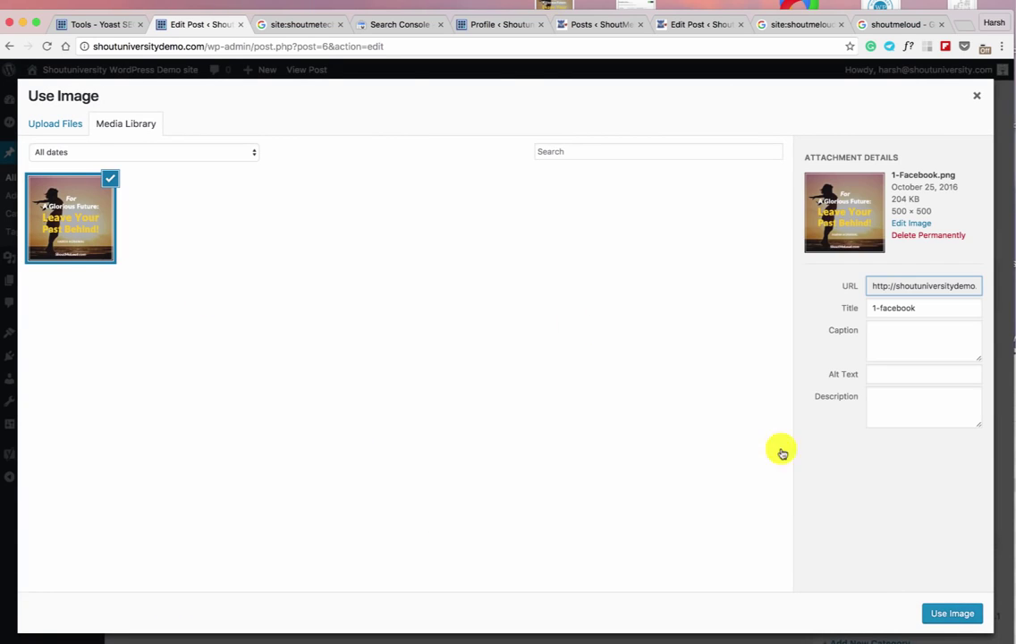
left_click(957, 616)
Look through the images in the post content and compare the post's Facebook and Twitter title, description and image fields
scroll(516, 471, "up", 20)
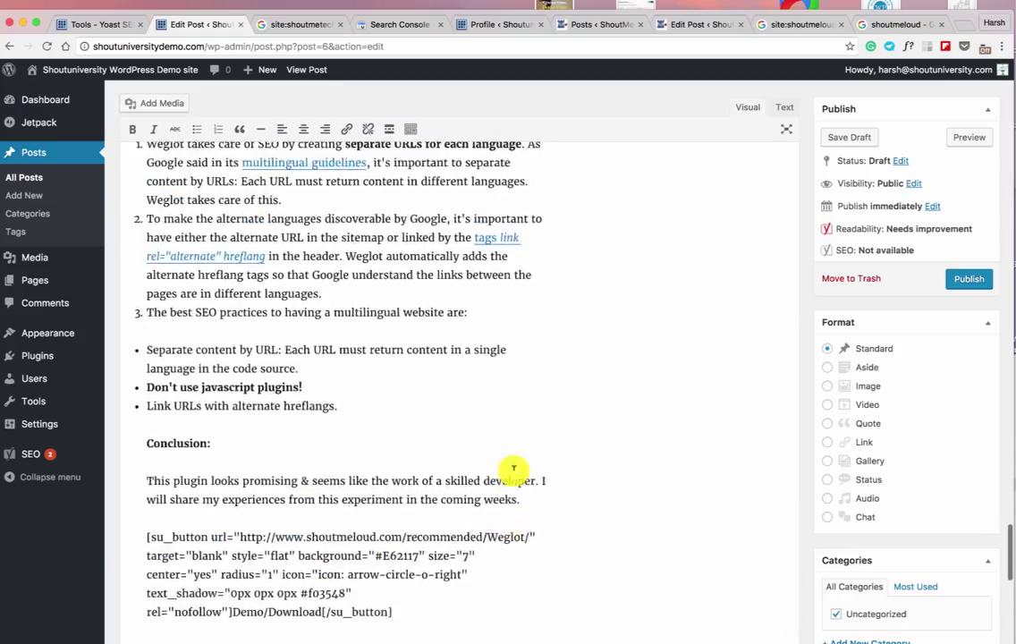
scroll(515, 471, "up", 20)
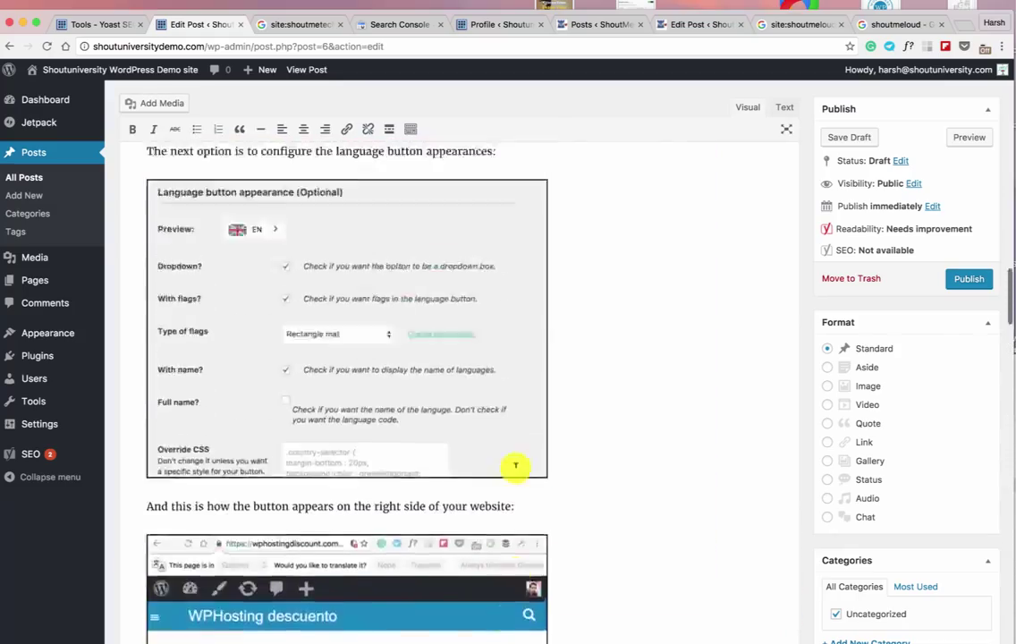
scroll(516, 464, "up", 4)
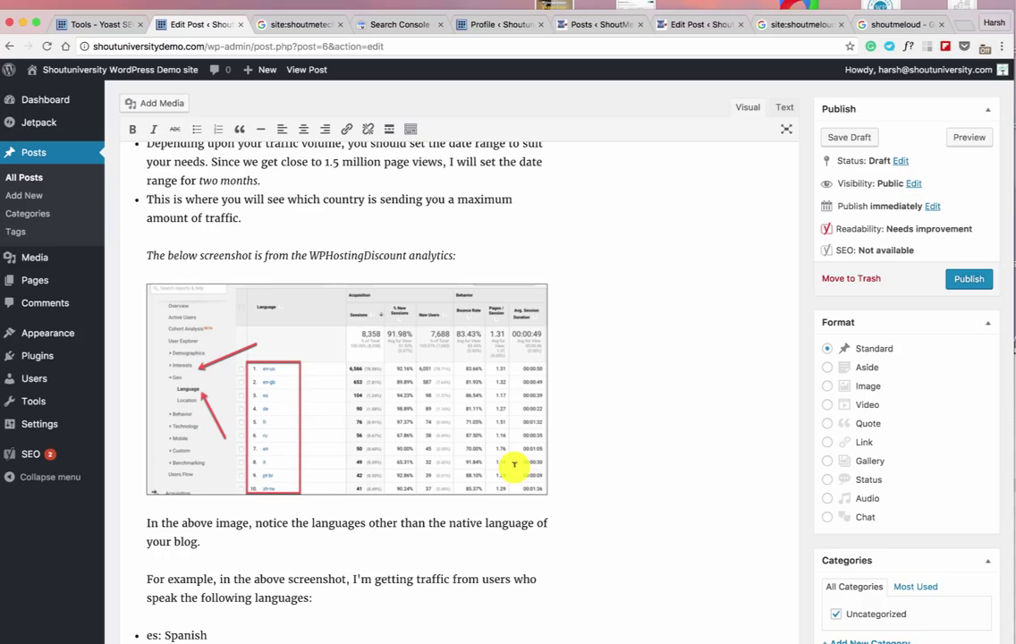
scroll(515, 464, "down", 20)
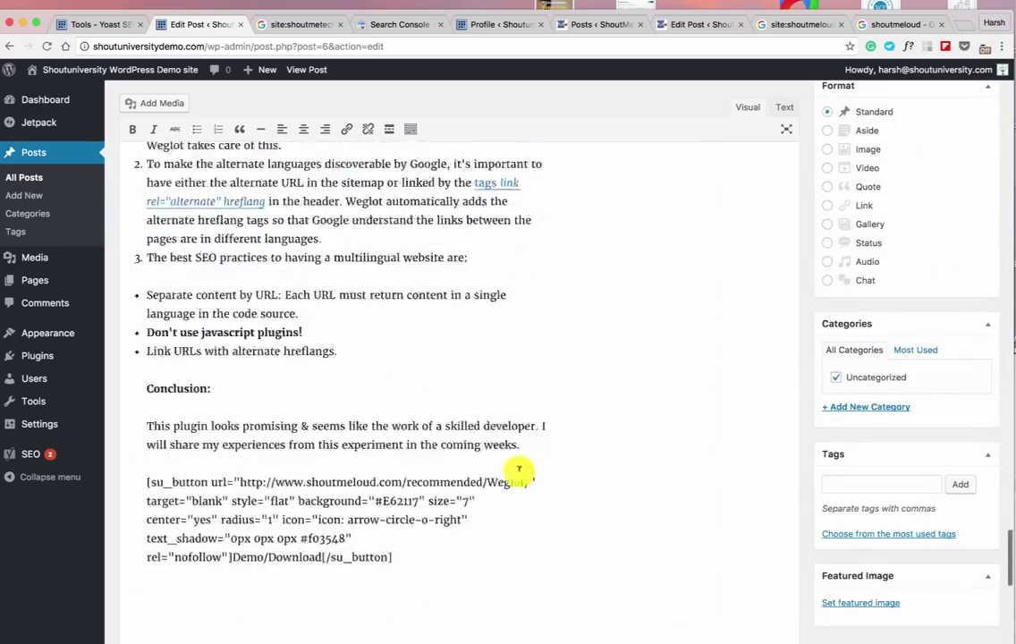
scroll(518, 468, "down", 10)
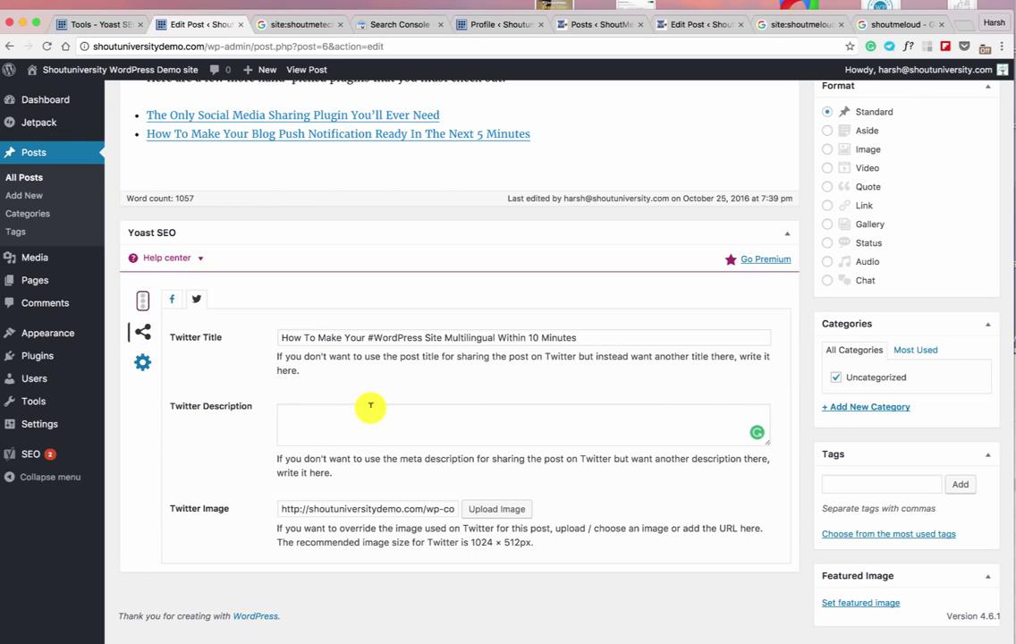
left_click(172, 299)
left_click(354, 337)
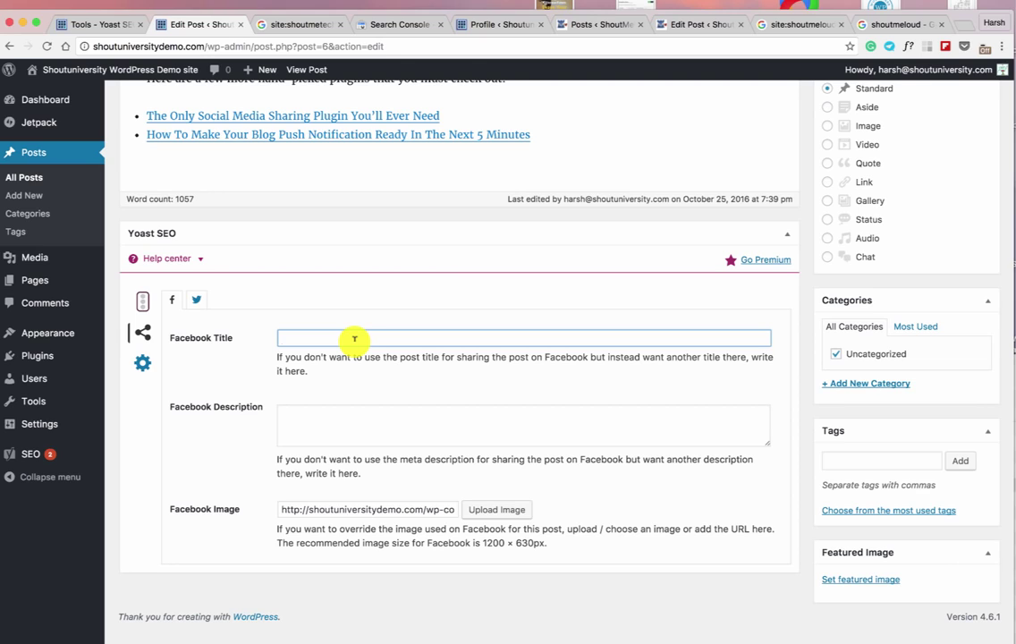
left_click(196, 300)
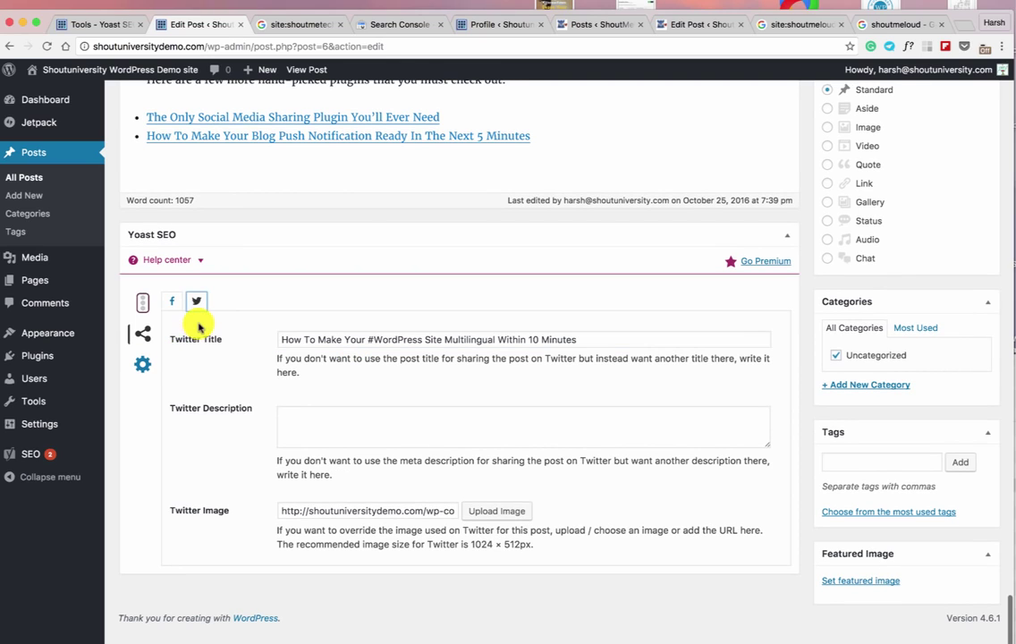
In the post's advanced Yoast settings, set meta robots index to noindex and meta robots follow to nofollow
left_click(144, 366)
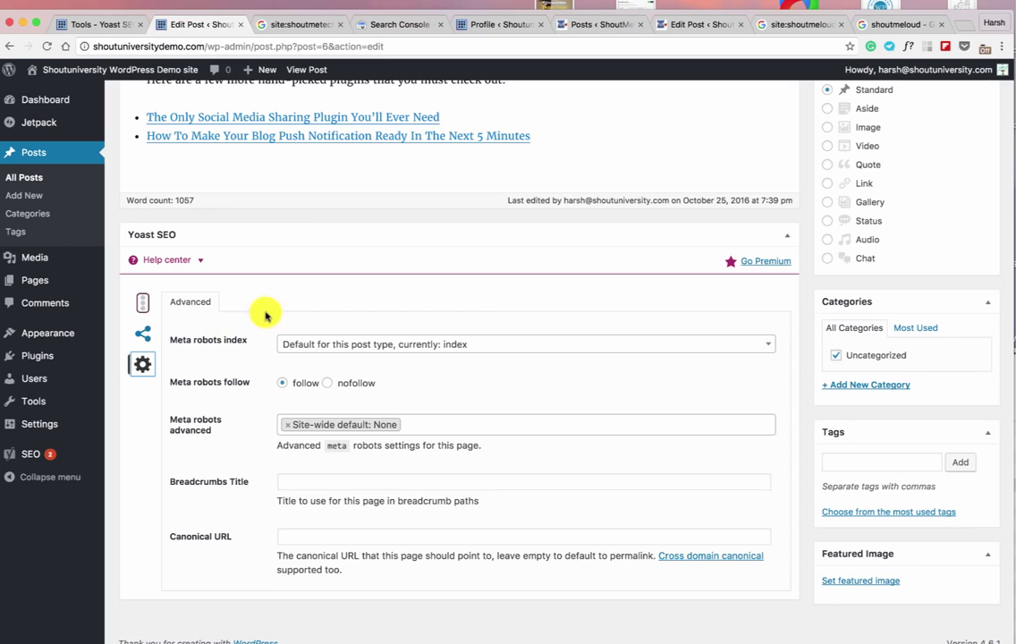
left_click(317, 345)
left_click(308, 425)
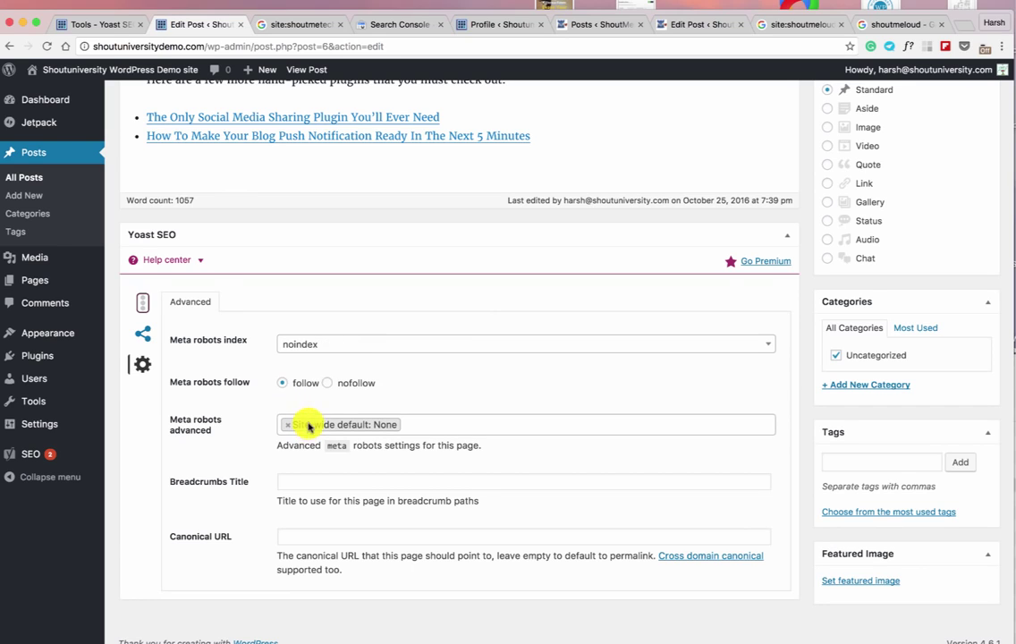
left_click(269, 131)
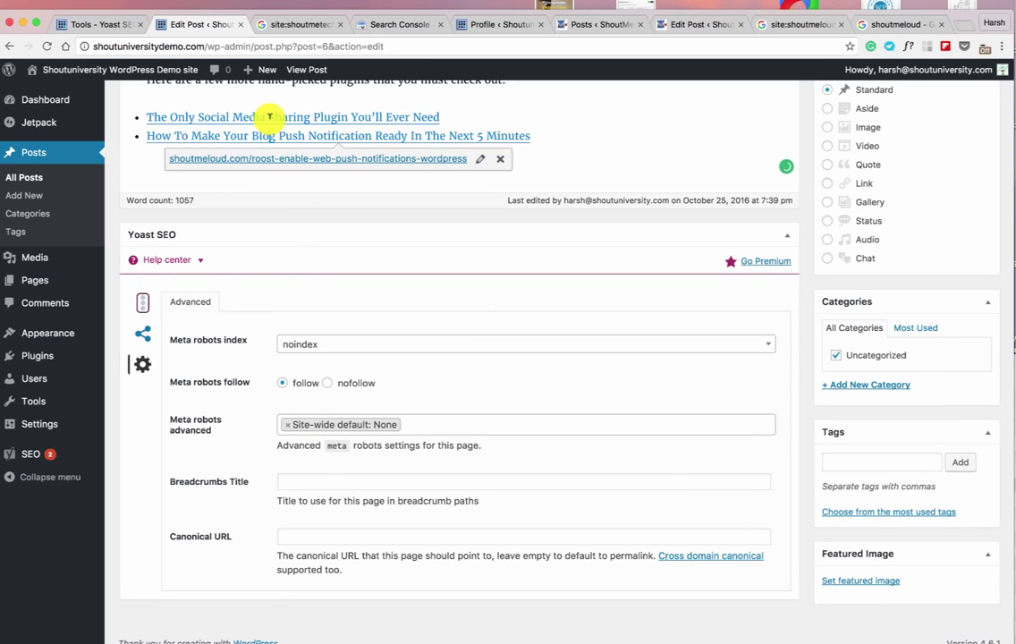
left_click(269, 118)
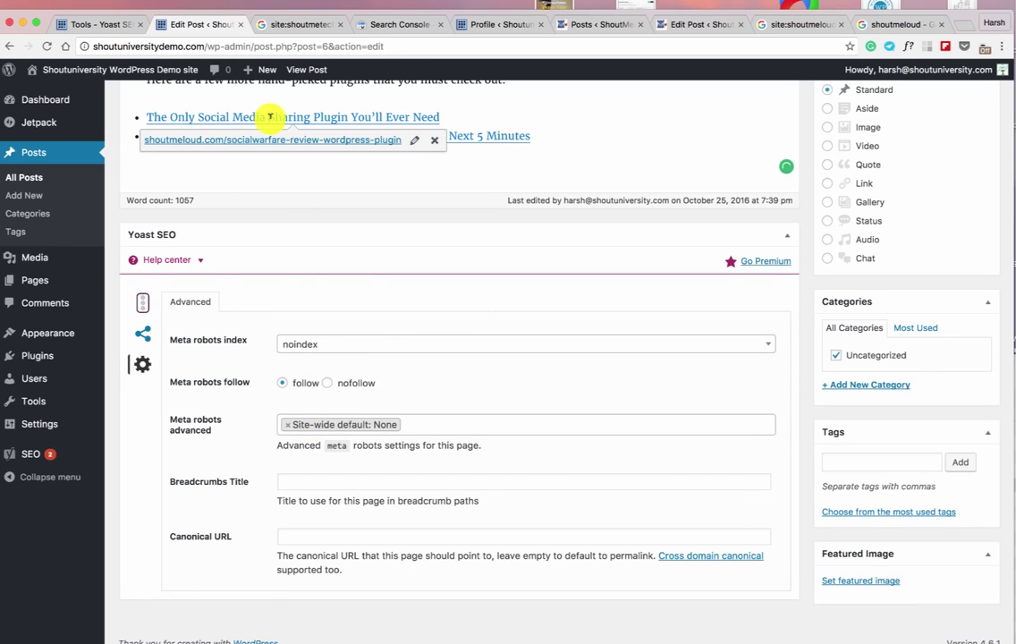
left_click(327, 383)
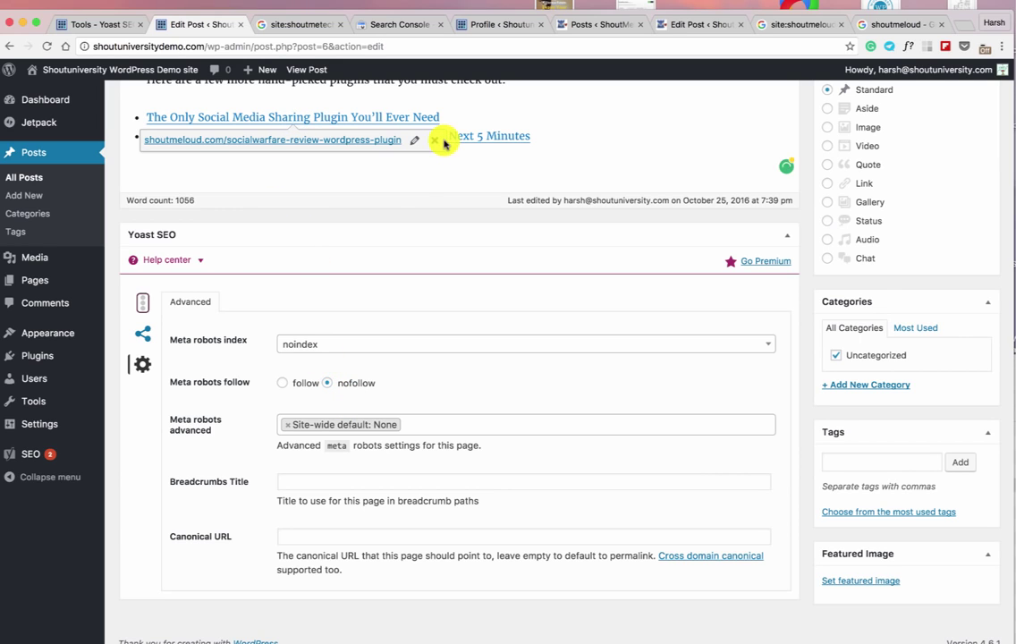
Examine the post's Canonical URL setting and return to the snippet editor
scroll(388, 322, "down", 1)
scroll(388, 322, "down", 1)
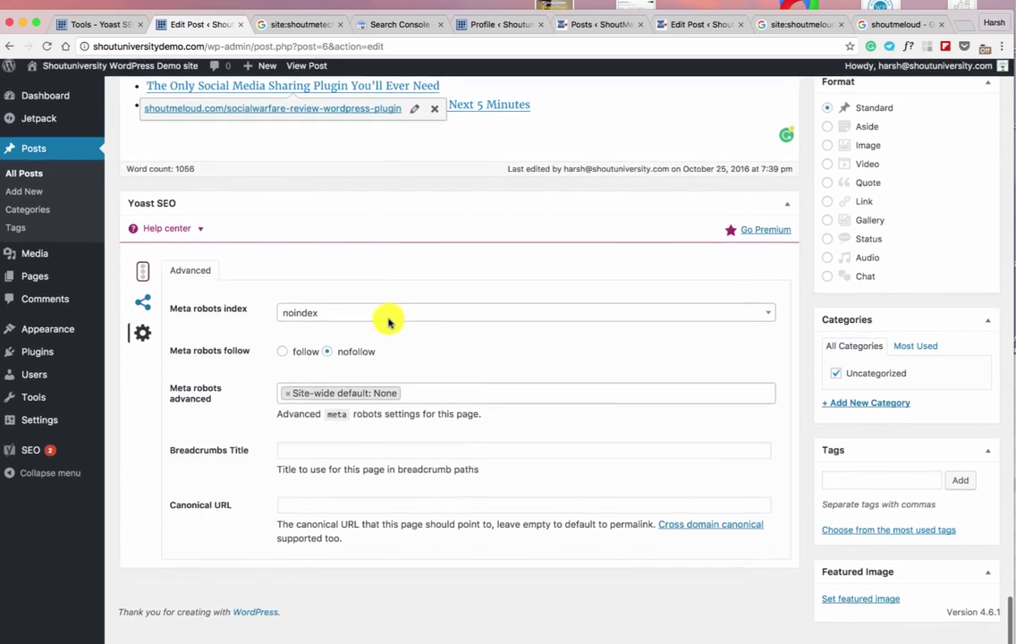
left_click(310, 509)
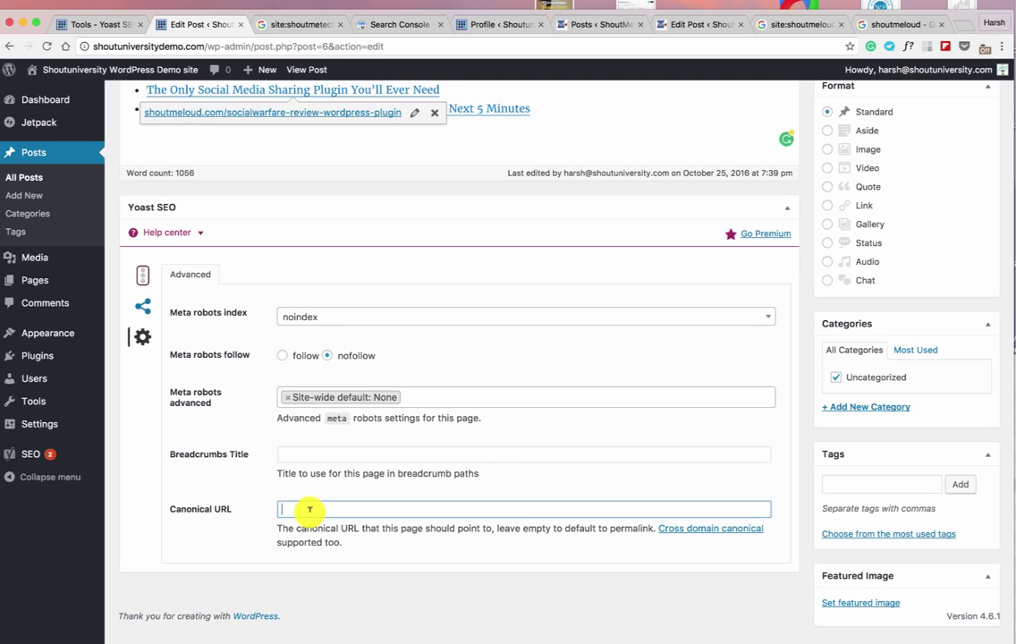
scroll(317, 510, "up", 1)
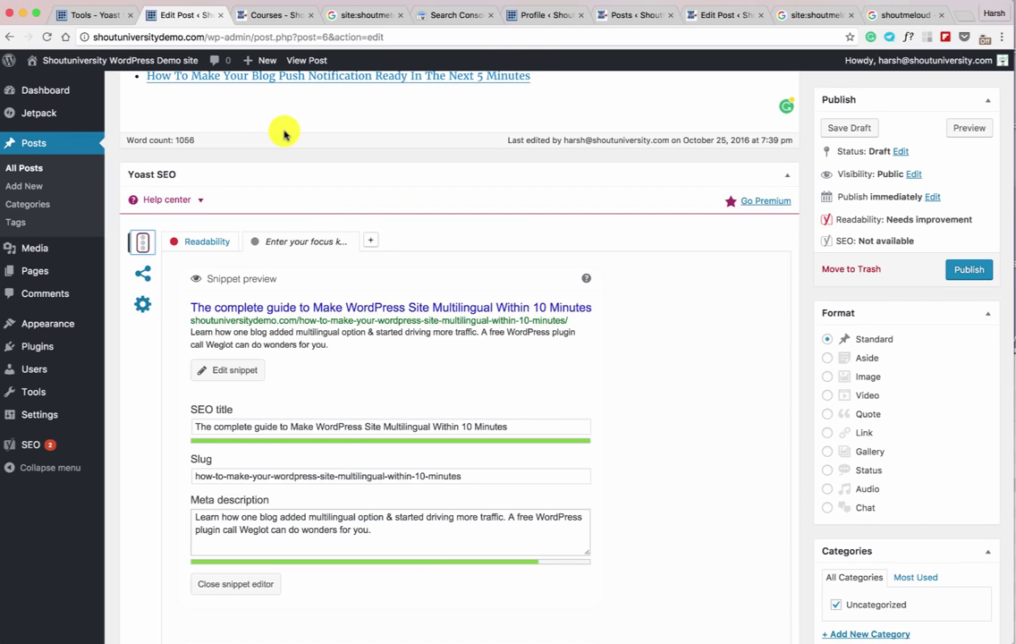
Switch to the Shout University Courses page and look through the listed courses
left_click(273, 16)
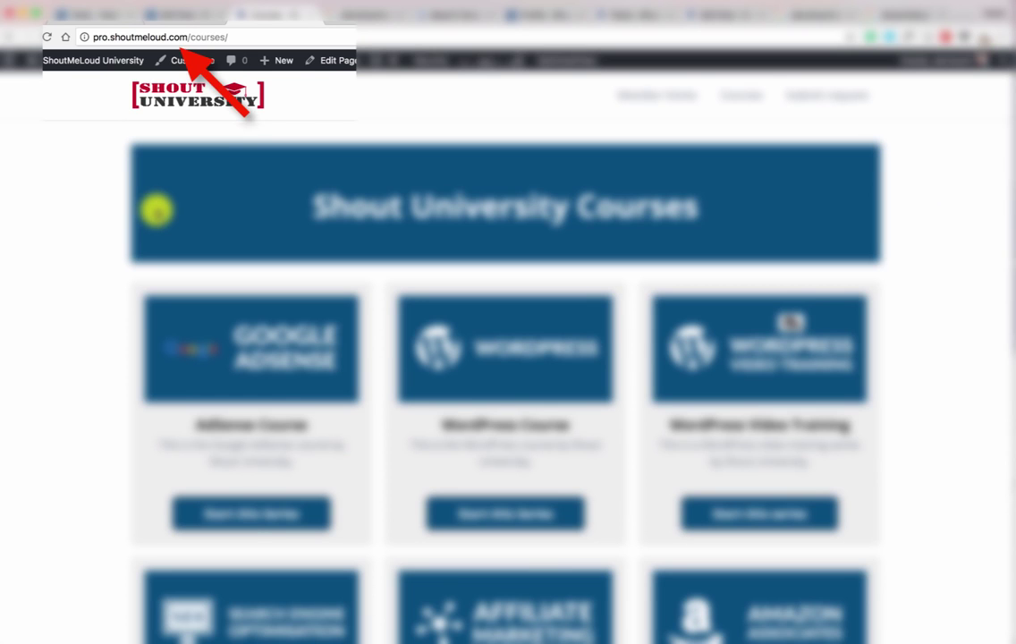
scroll(168, 249, "down", 3)
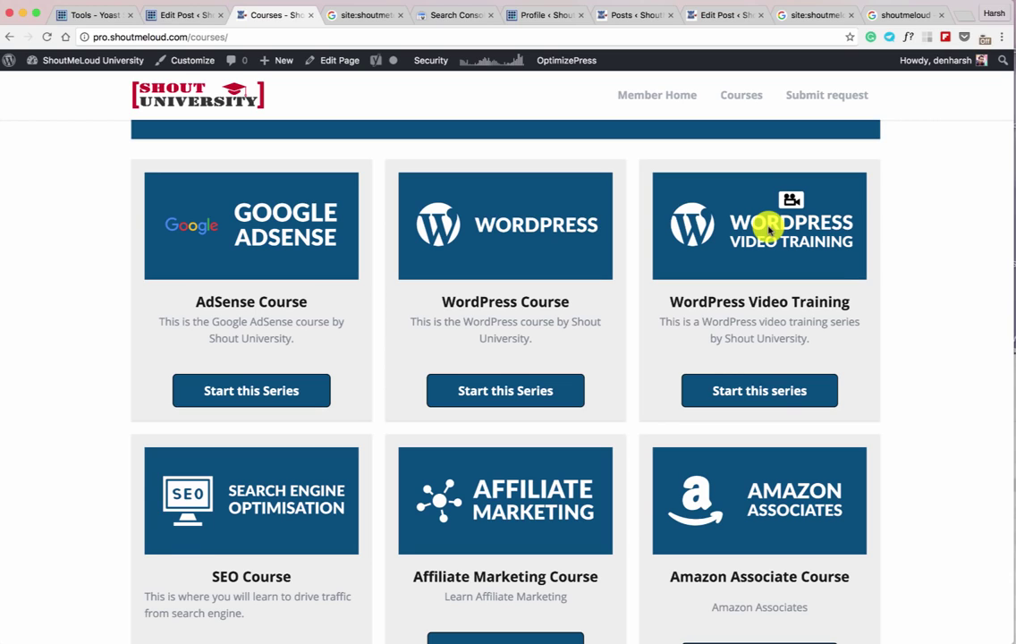
scroll(558, 351, "down", 2)
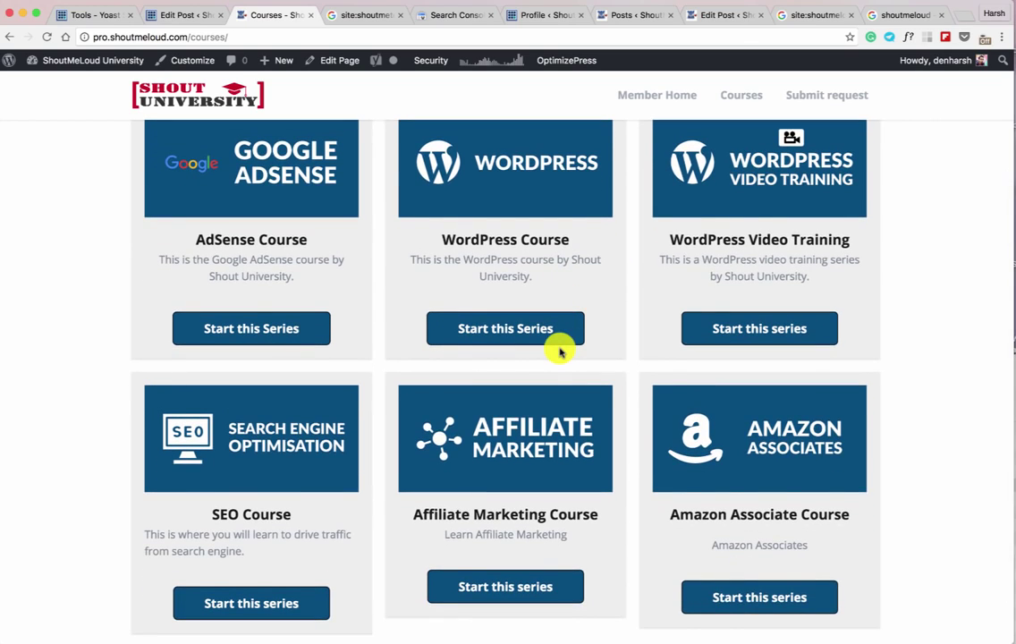
left_click_drag(431, 515, 632, 507)
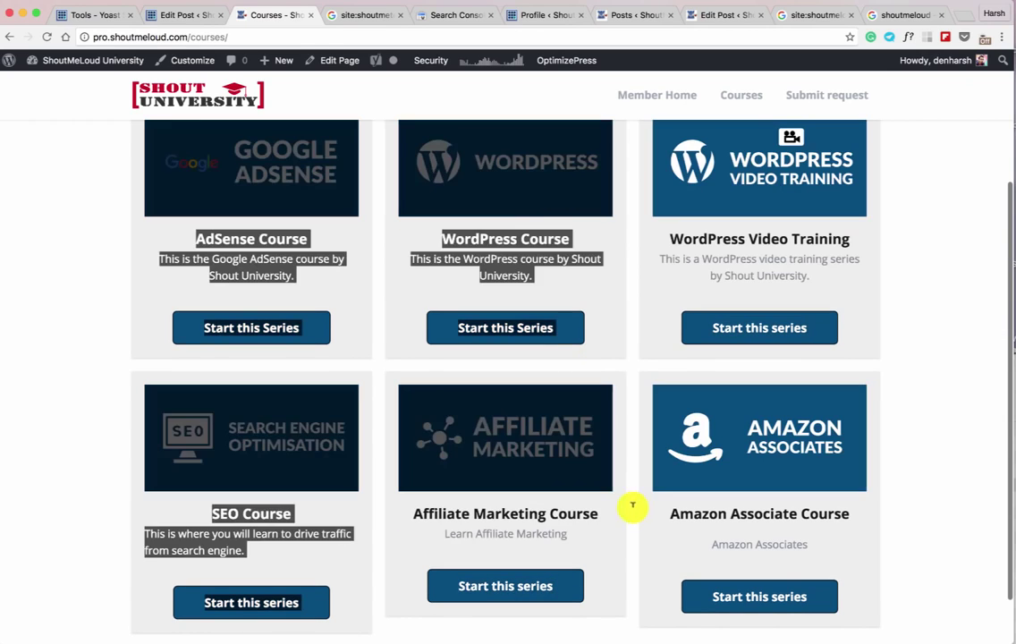
left_click(633, 506)
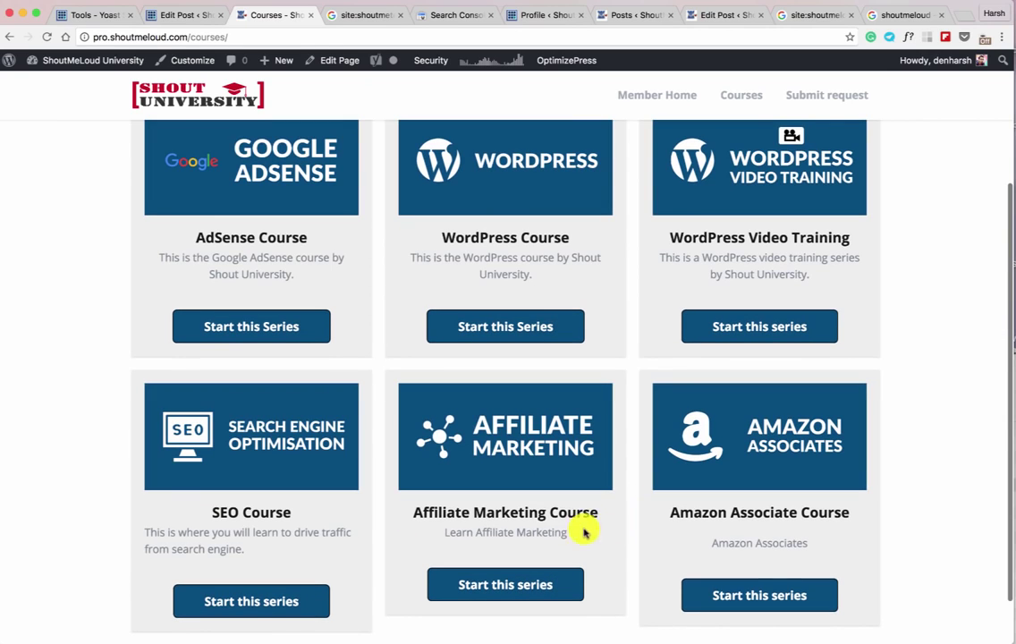
Open the Affiliate Marketing Course series in a new browser tab, then return to the demo site's post editor
left_click(529, 584, "super")
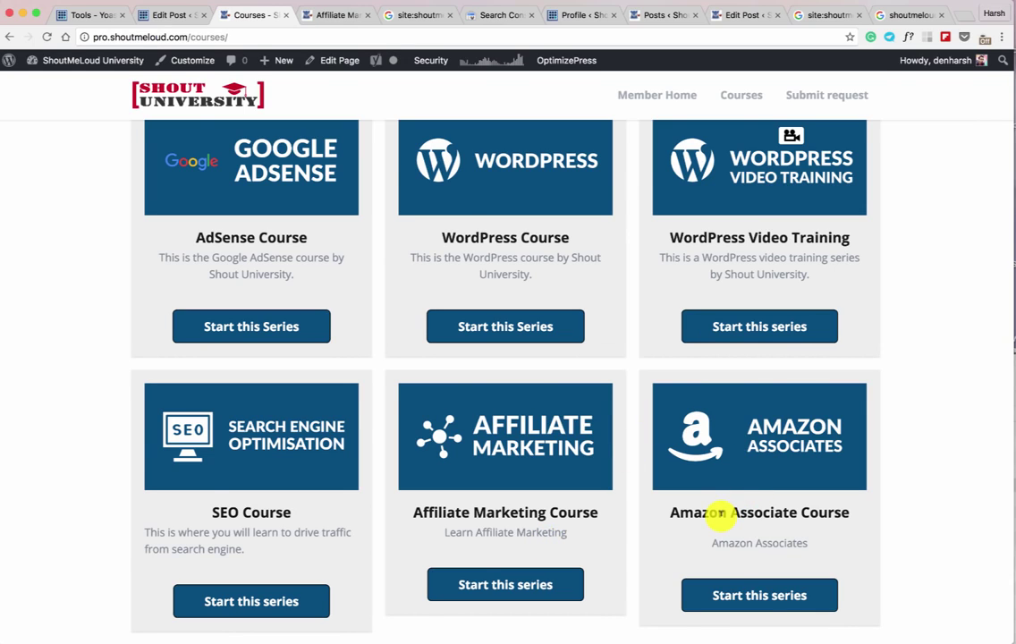
scroll(268, 249, "up", 3)
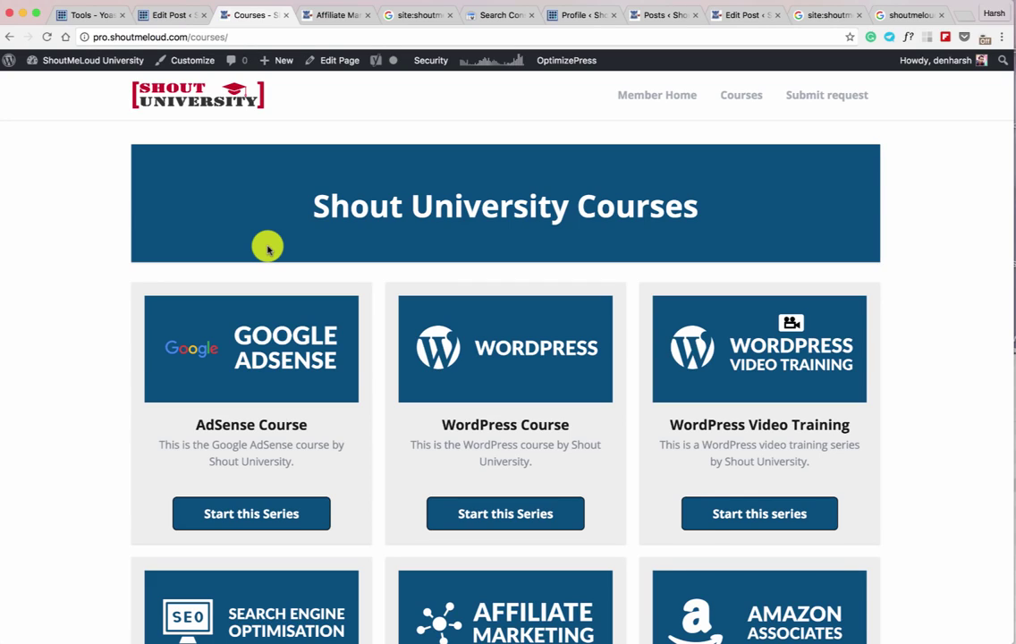
left_click(150, 13)
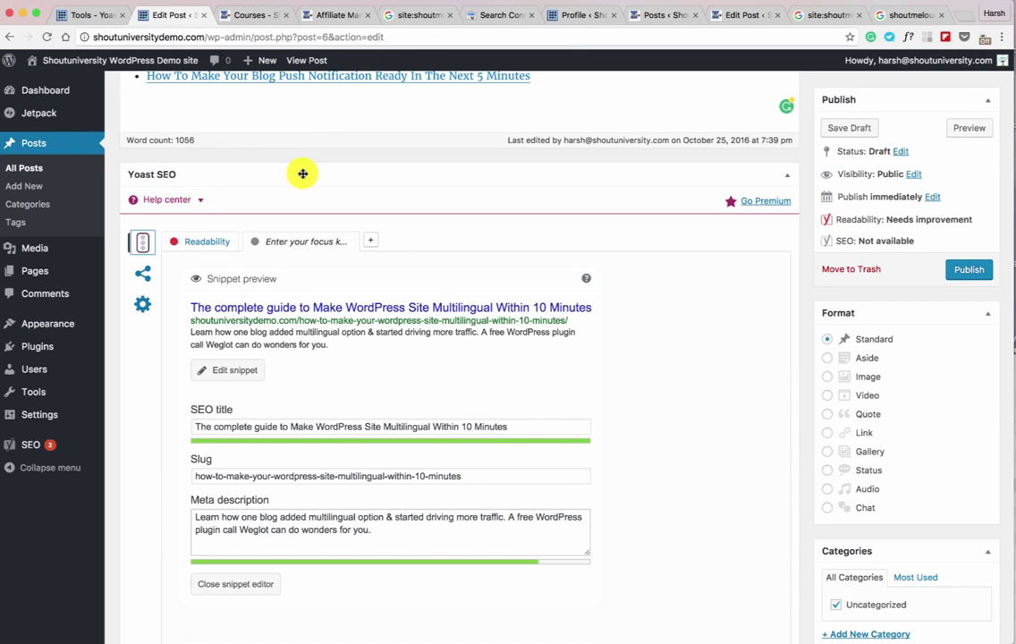